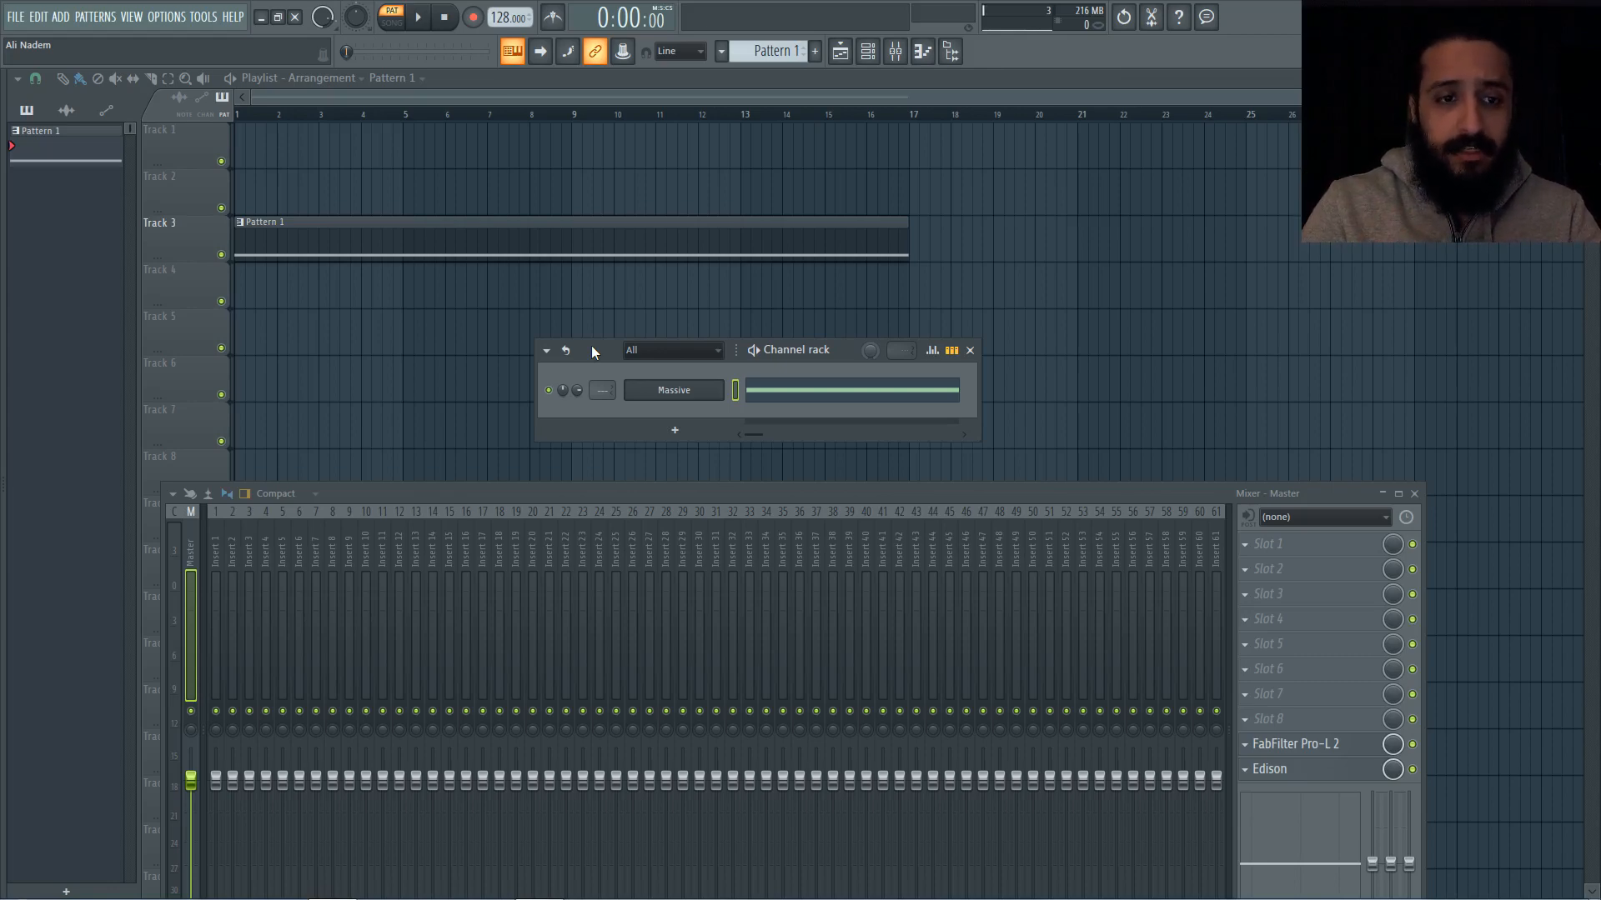
Step: Open the Massive plugin from the channel rack and rearrange it and the mixer so the whole synth is visible
{"action": "left_click", "coordinate": [677, 391]}
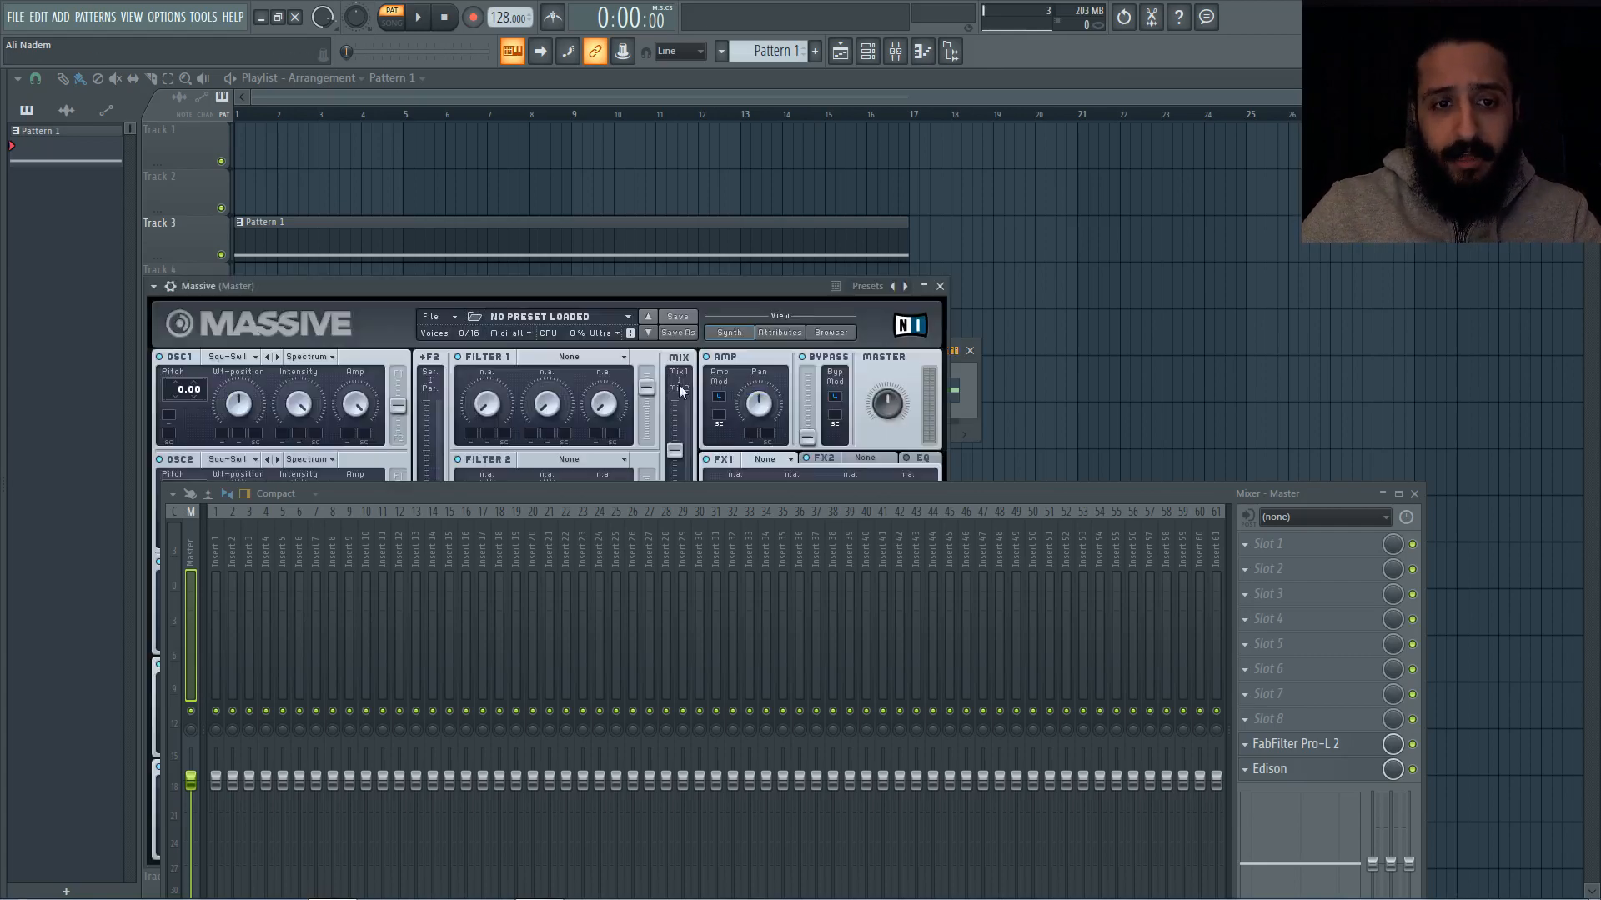
{"action": "left_click_drag", "start_coordinate": [637, 498], "coordinate": [641, 843]}
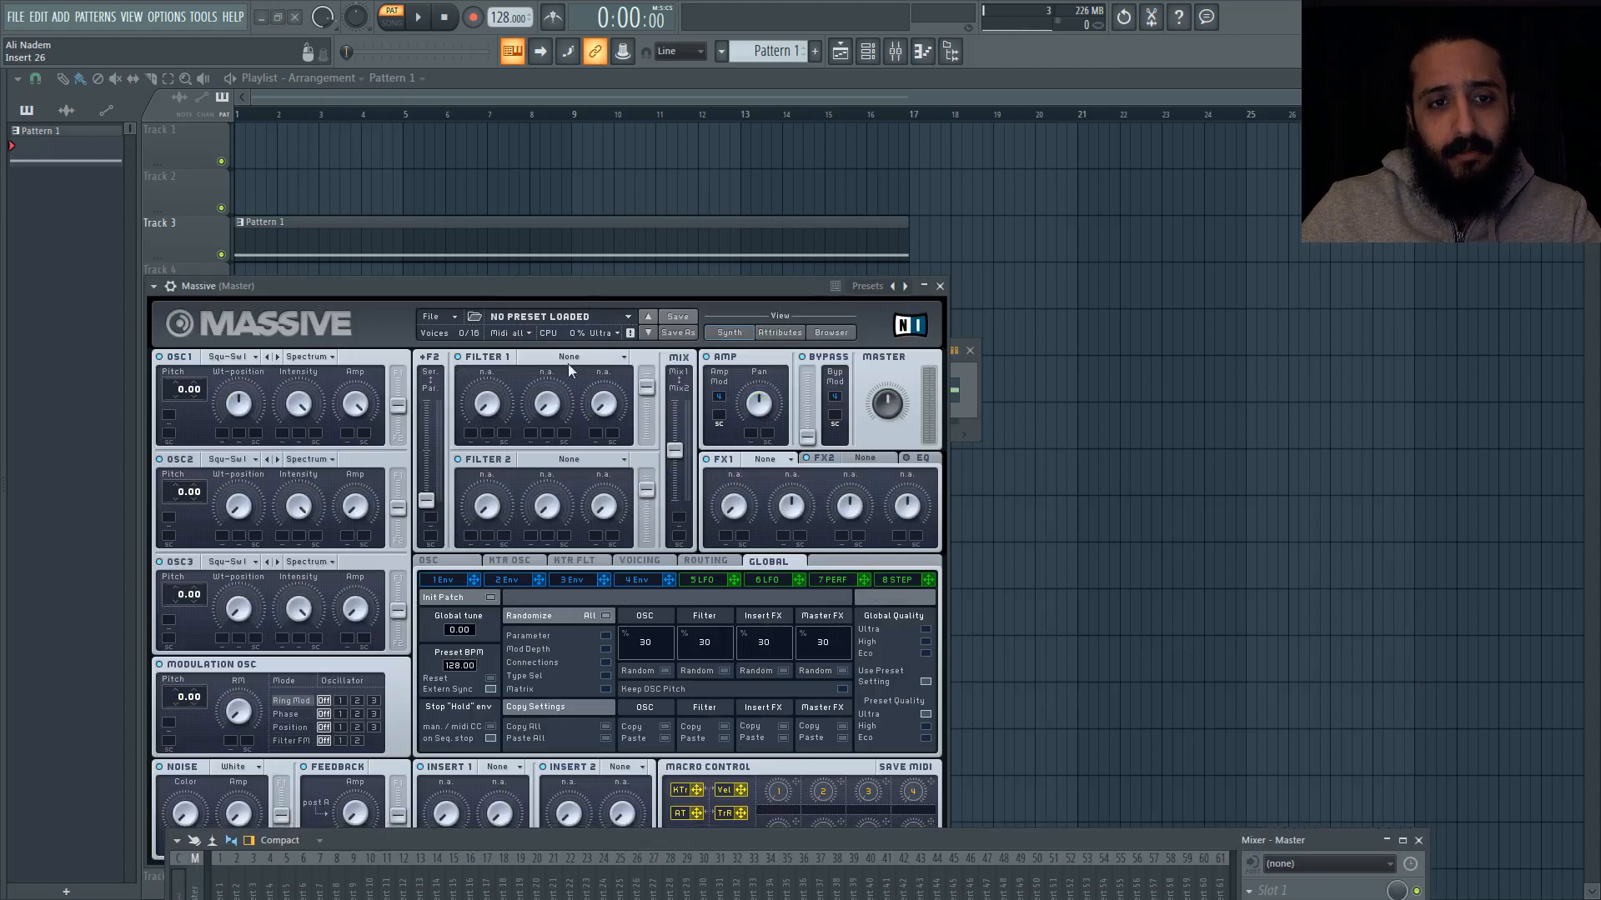
{"action": "left_click_drag", "start_coordinate": [575, 280], "coordinate": [728, 167]}
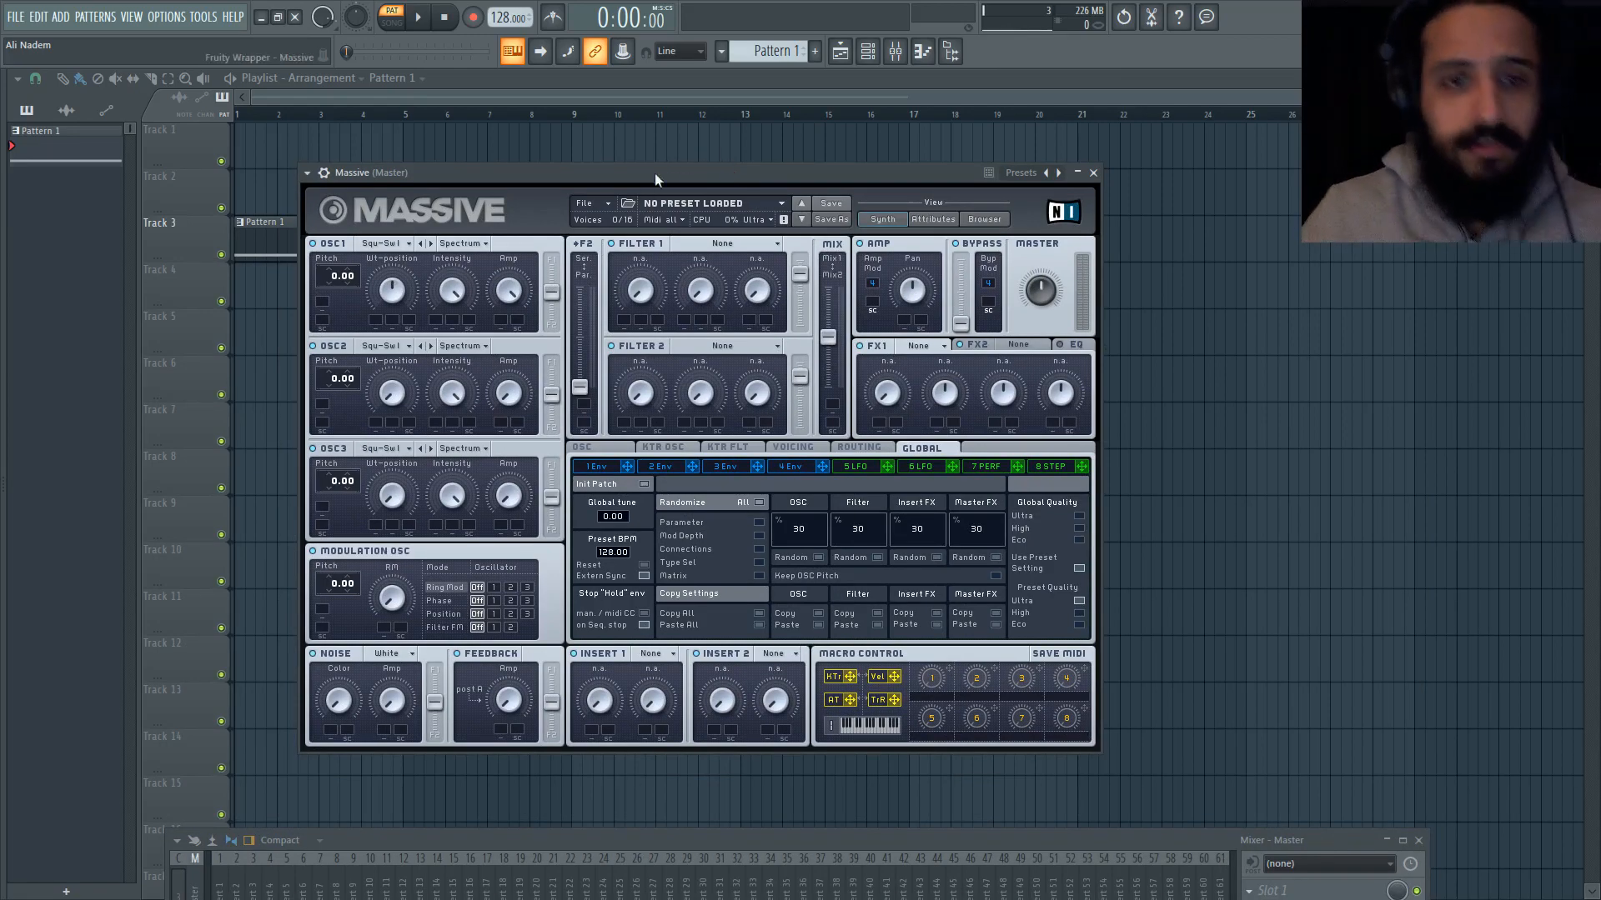
Step: Start a new sound in Massive and set its voicing to Monophon
{"action": "left_click", "coordinate": [605, 206]}
{"action": "left_click", "coordinate": [595, 209]}
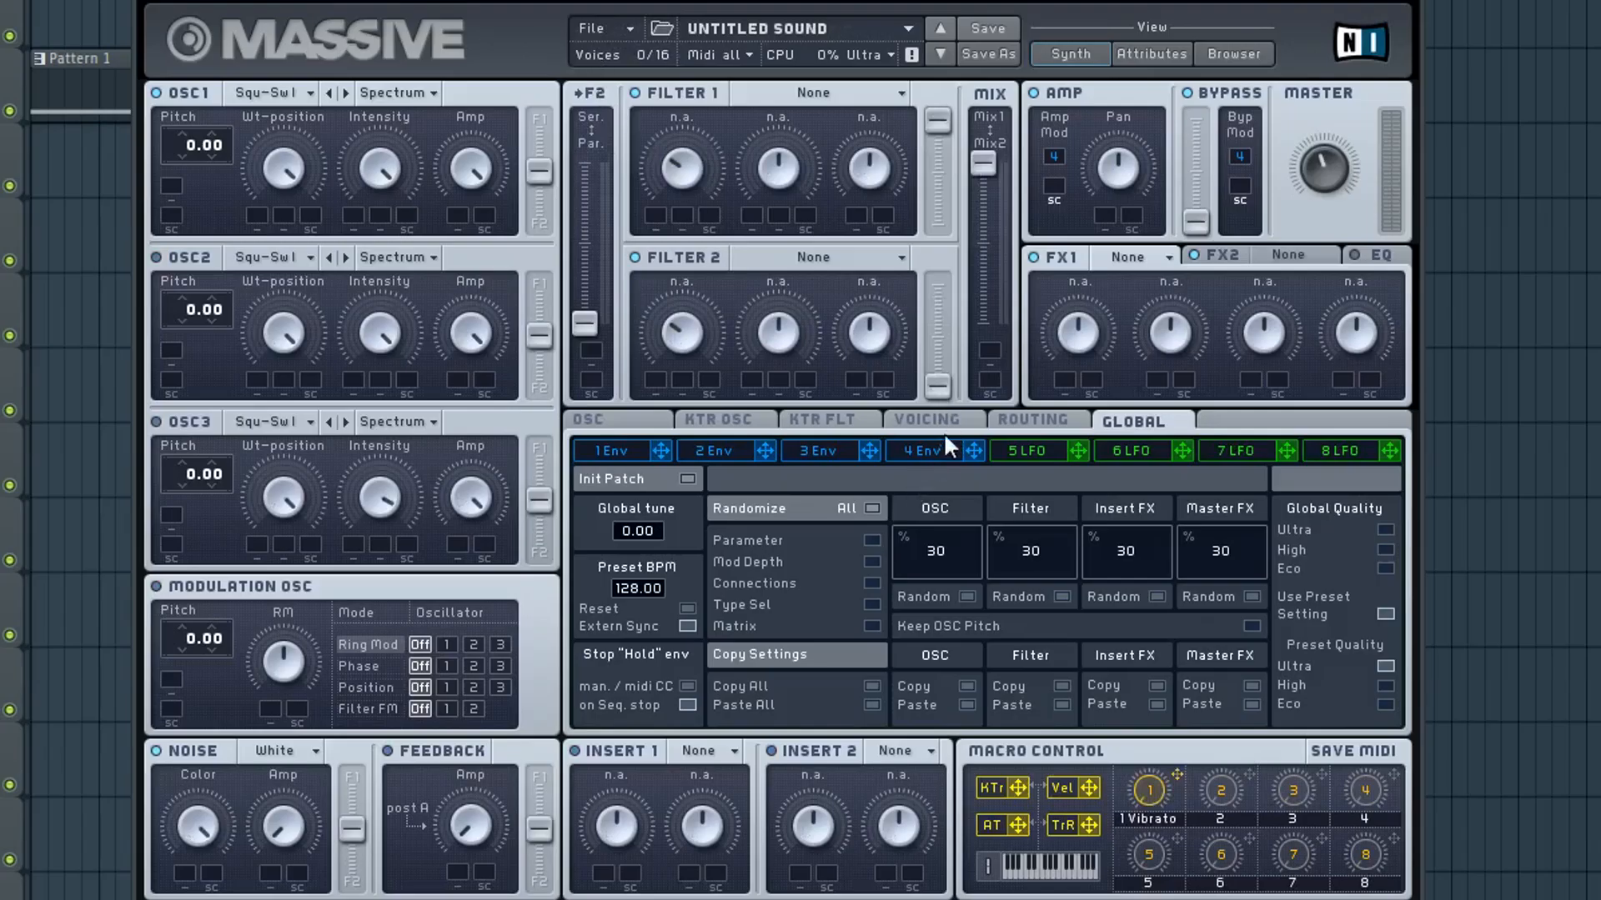
{"action": "left_click", "coordinate": [942, 422]}
{"action": "left_click", "coordinate": [686, 599]}
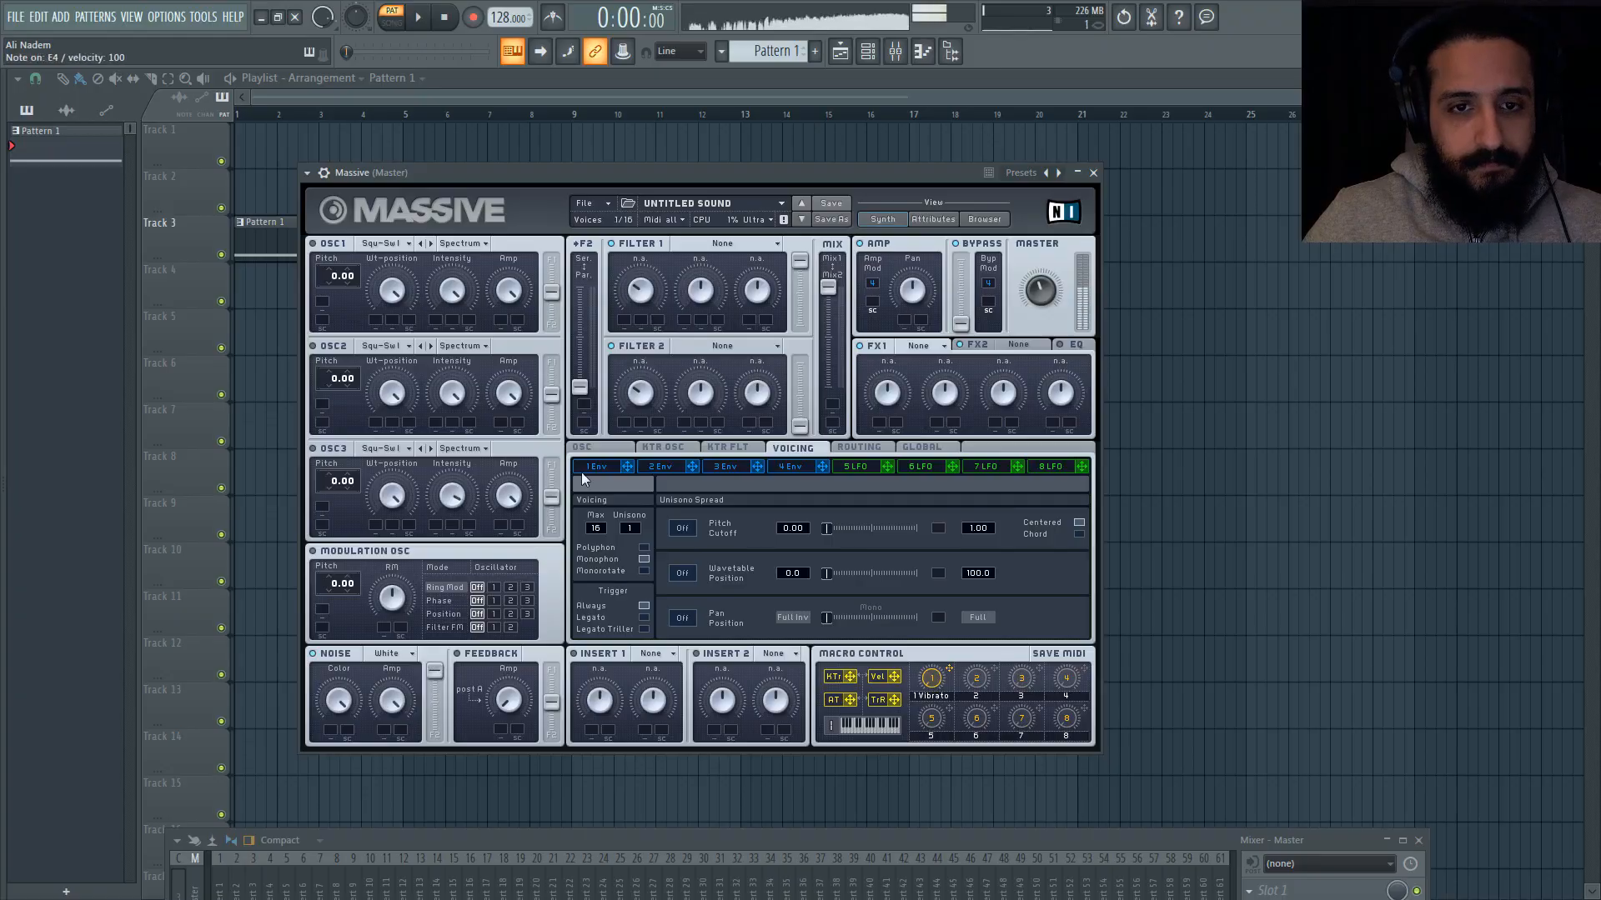
Step: Route the Massive channel to mixer insert 1
{"action": "left_click_drag", "start_coordinate": [859, 846], "coordinate": [858, 727]}
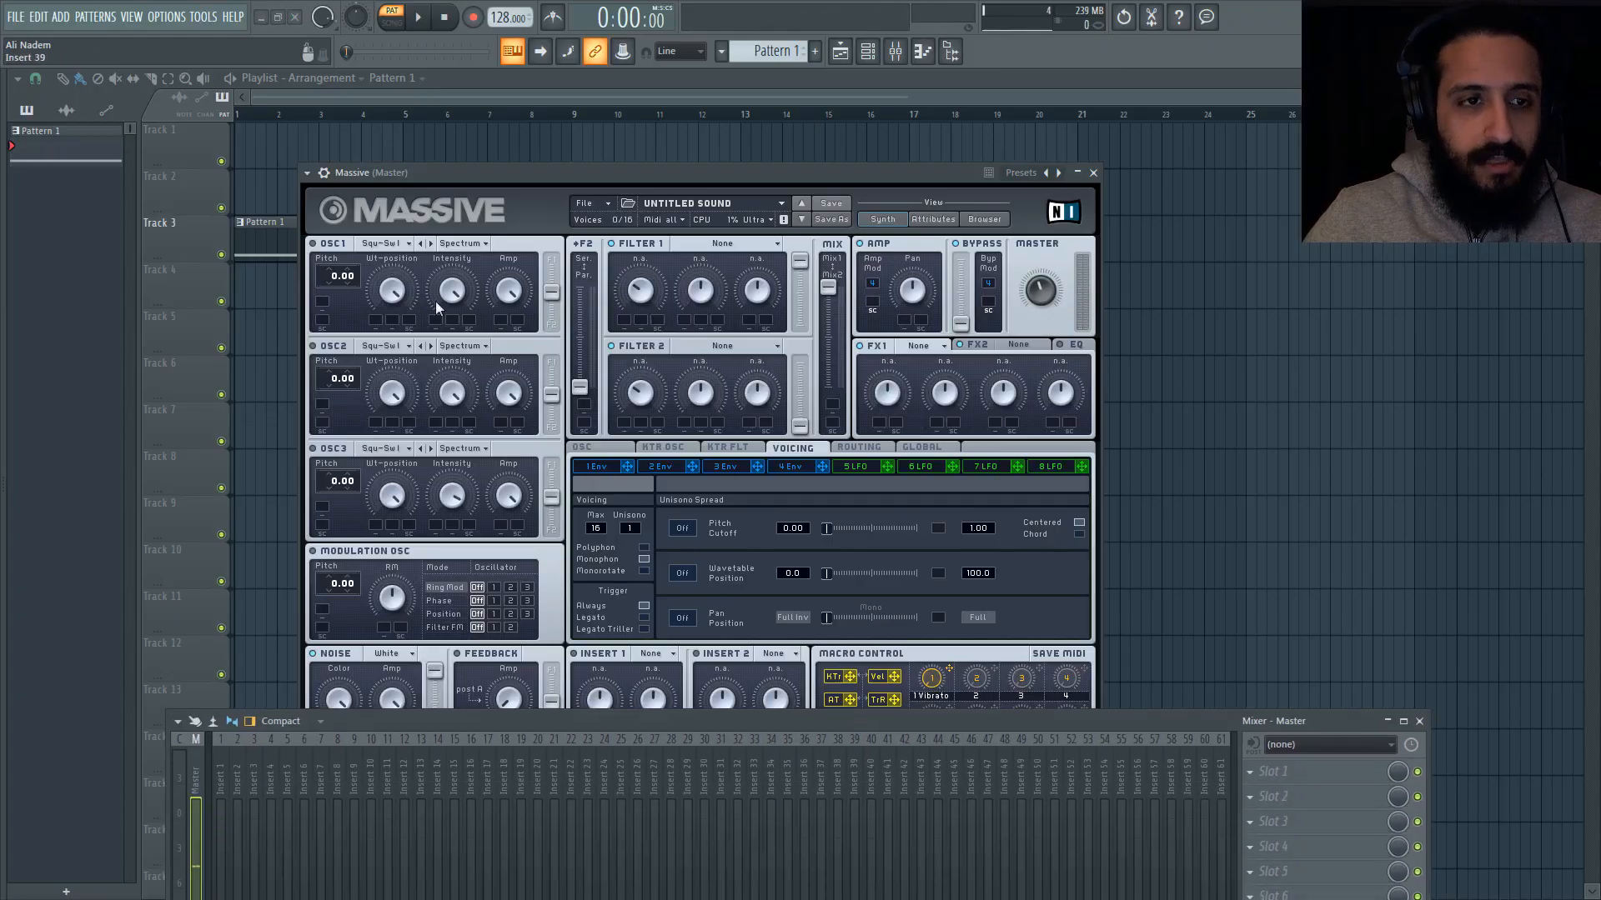
{"action": "left_click", "coordinate": [323, 173]}
{"action": "key", "text": "ctrl+l"}
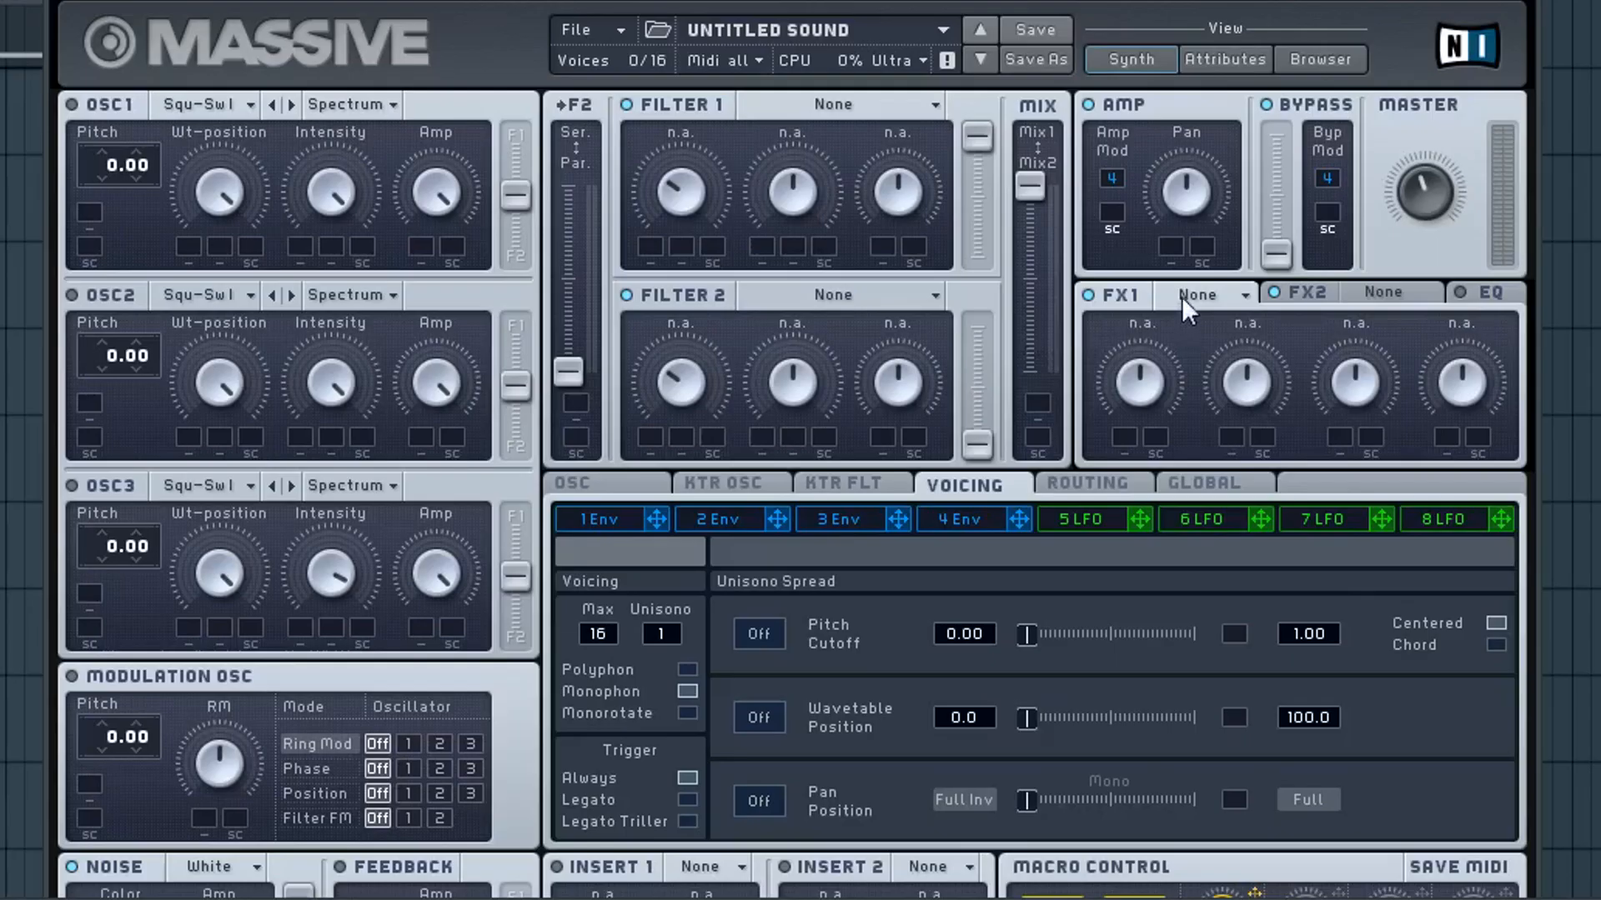
Step: Load the Dimension Expander effect in Massive's FX1 slot
{"action": "left_click", "coordinate": [1182, 297]}
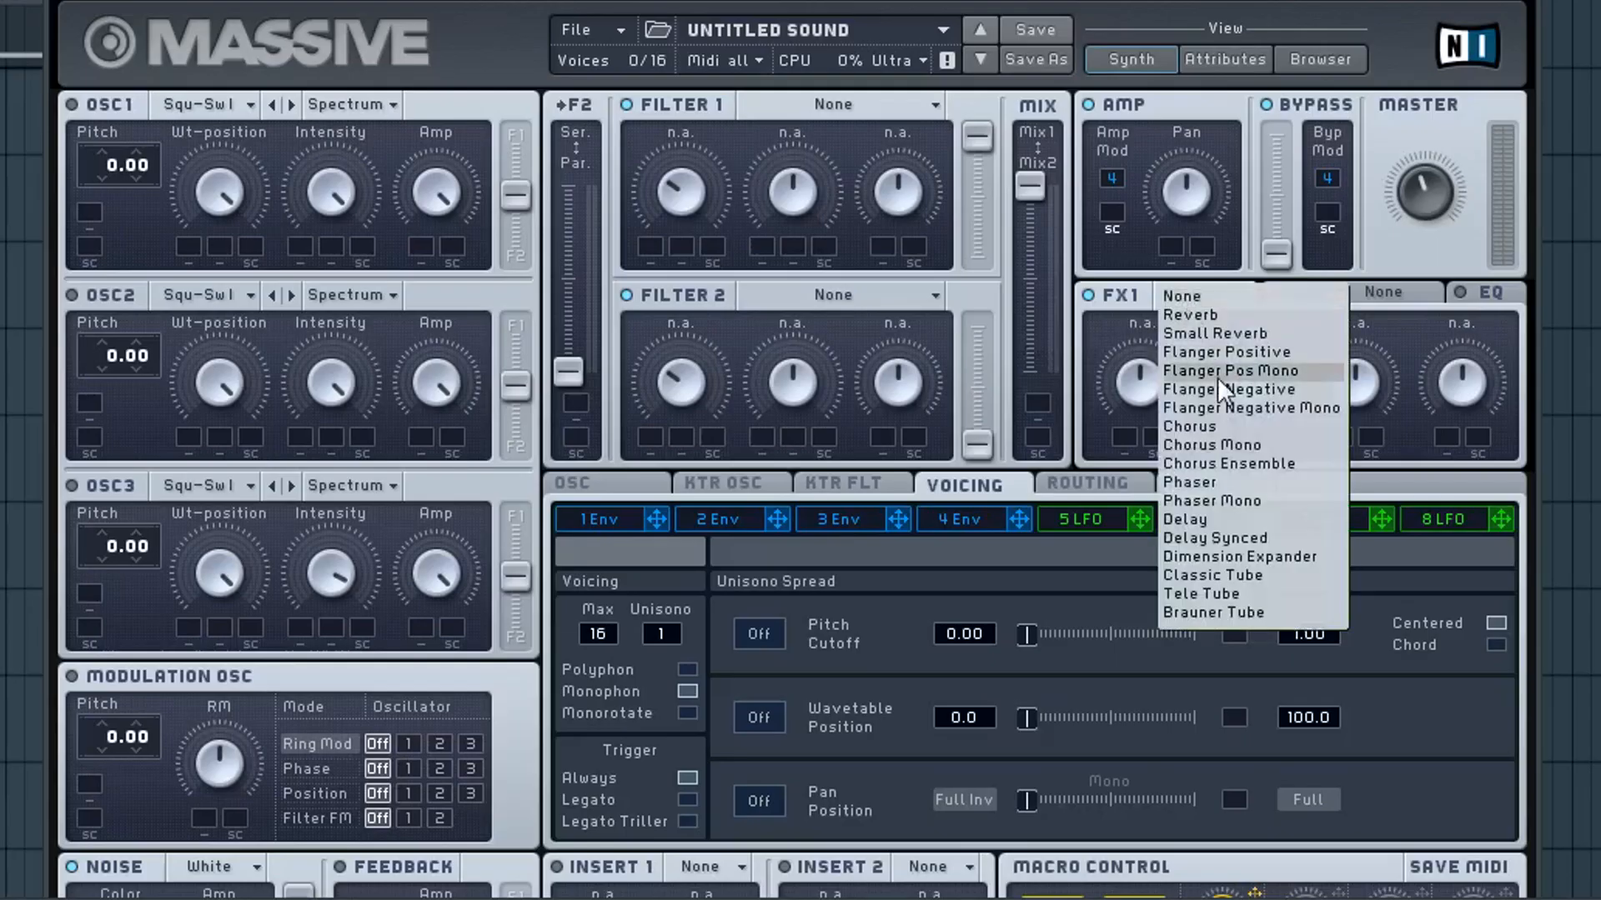
{"action": "left_click", "coordinate": [1214, 557]}
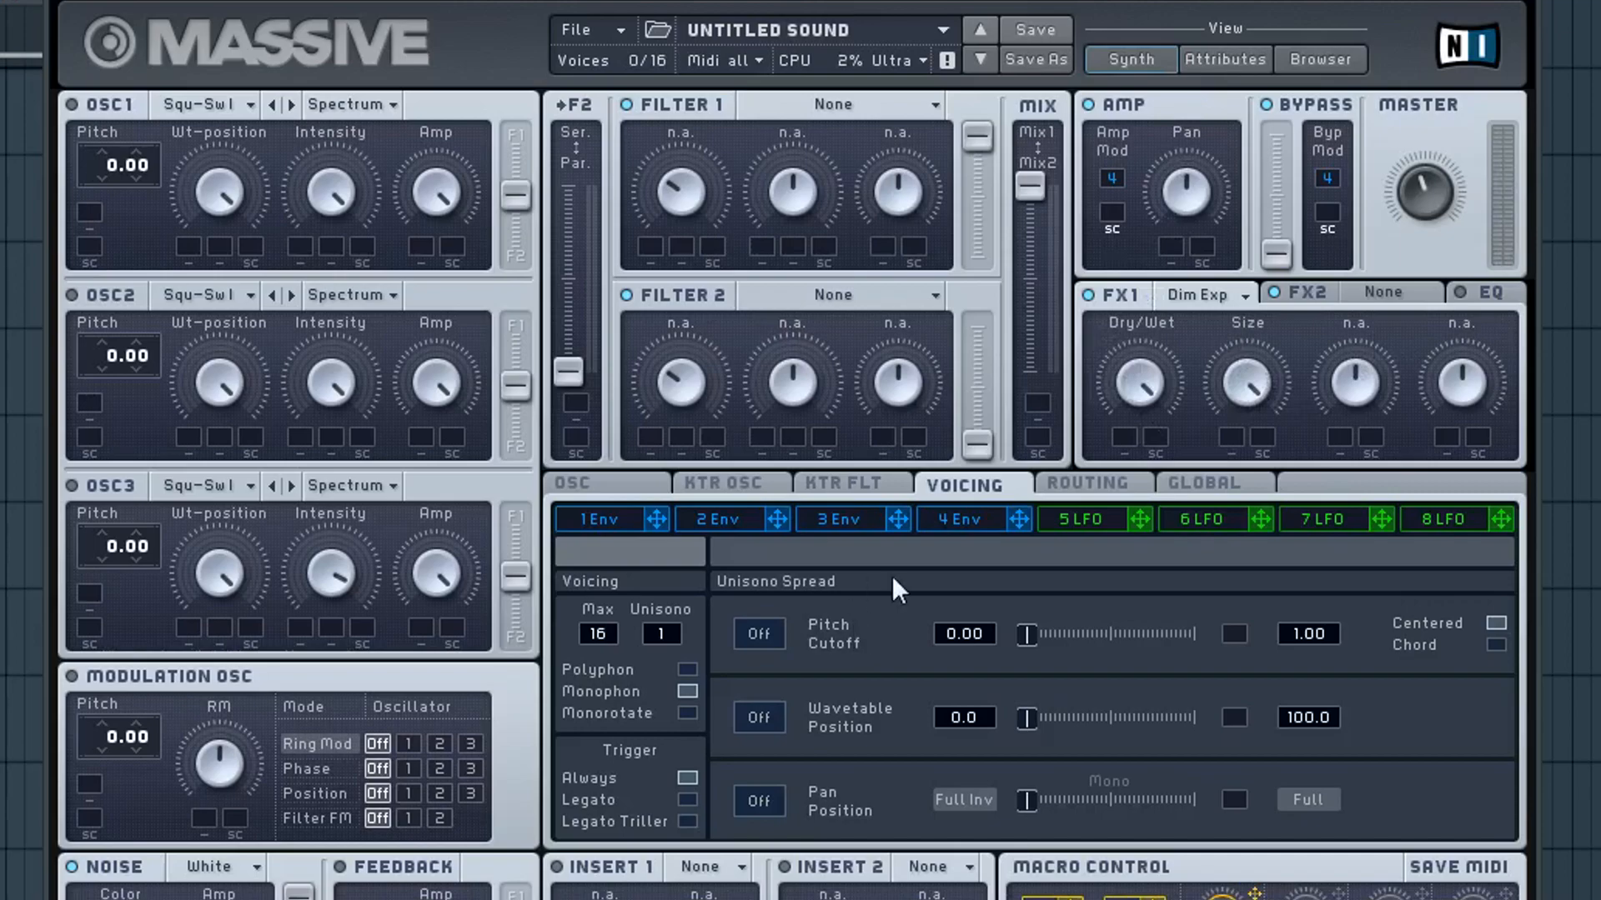
Step: Shape envelope 4 with a long attack and bring both the attack level and the decay level down to about half
{"action": "left_click", "coordinate": [936, 518]}
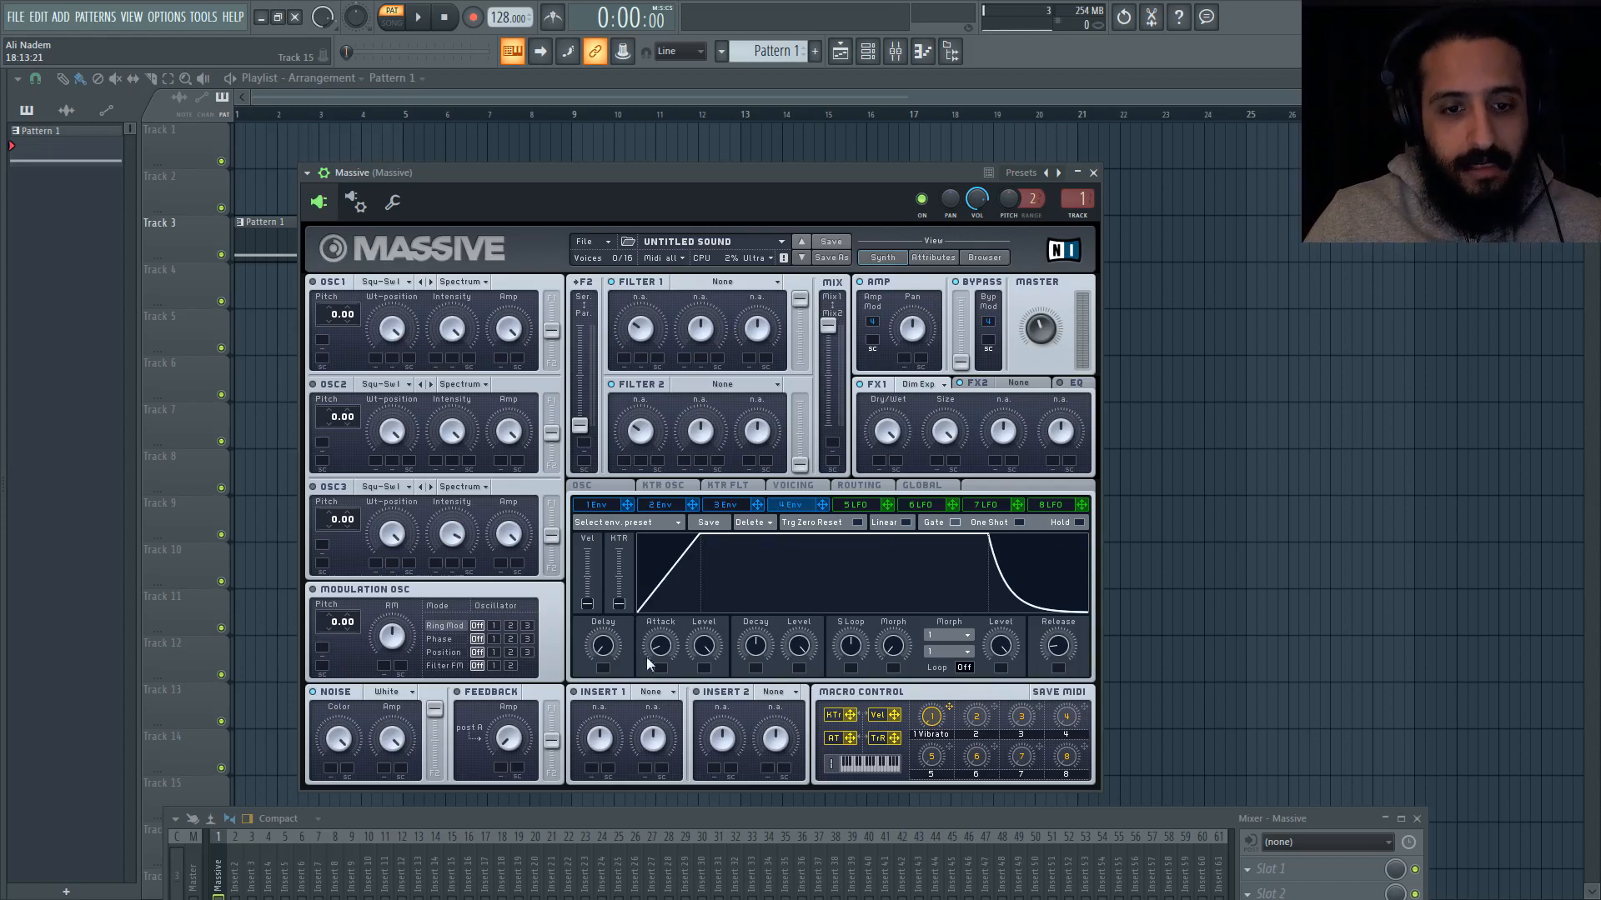
{"action": "left_click_drag", "start_coordinate": [655, 646], "coordinate": [667, 586]}
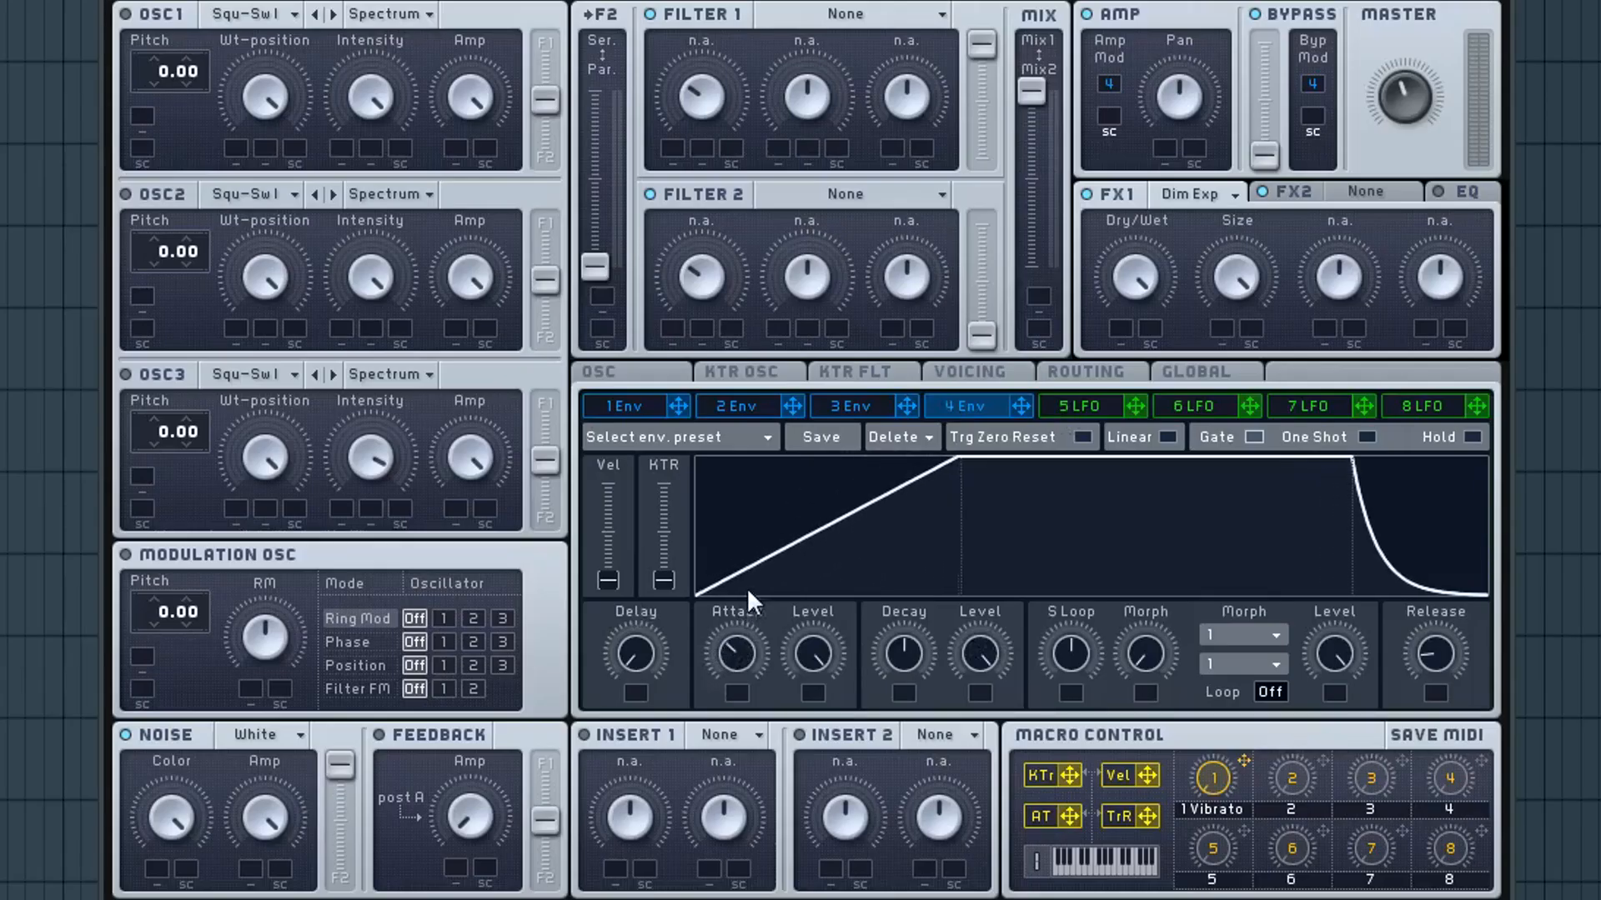
{"action": "left_click_drag", "start_coordinate": [750, 555], "coordinate": [752, 503]}
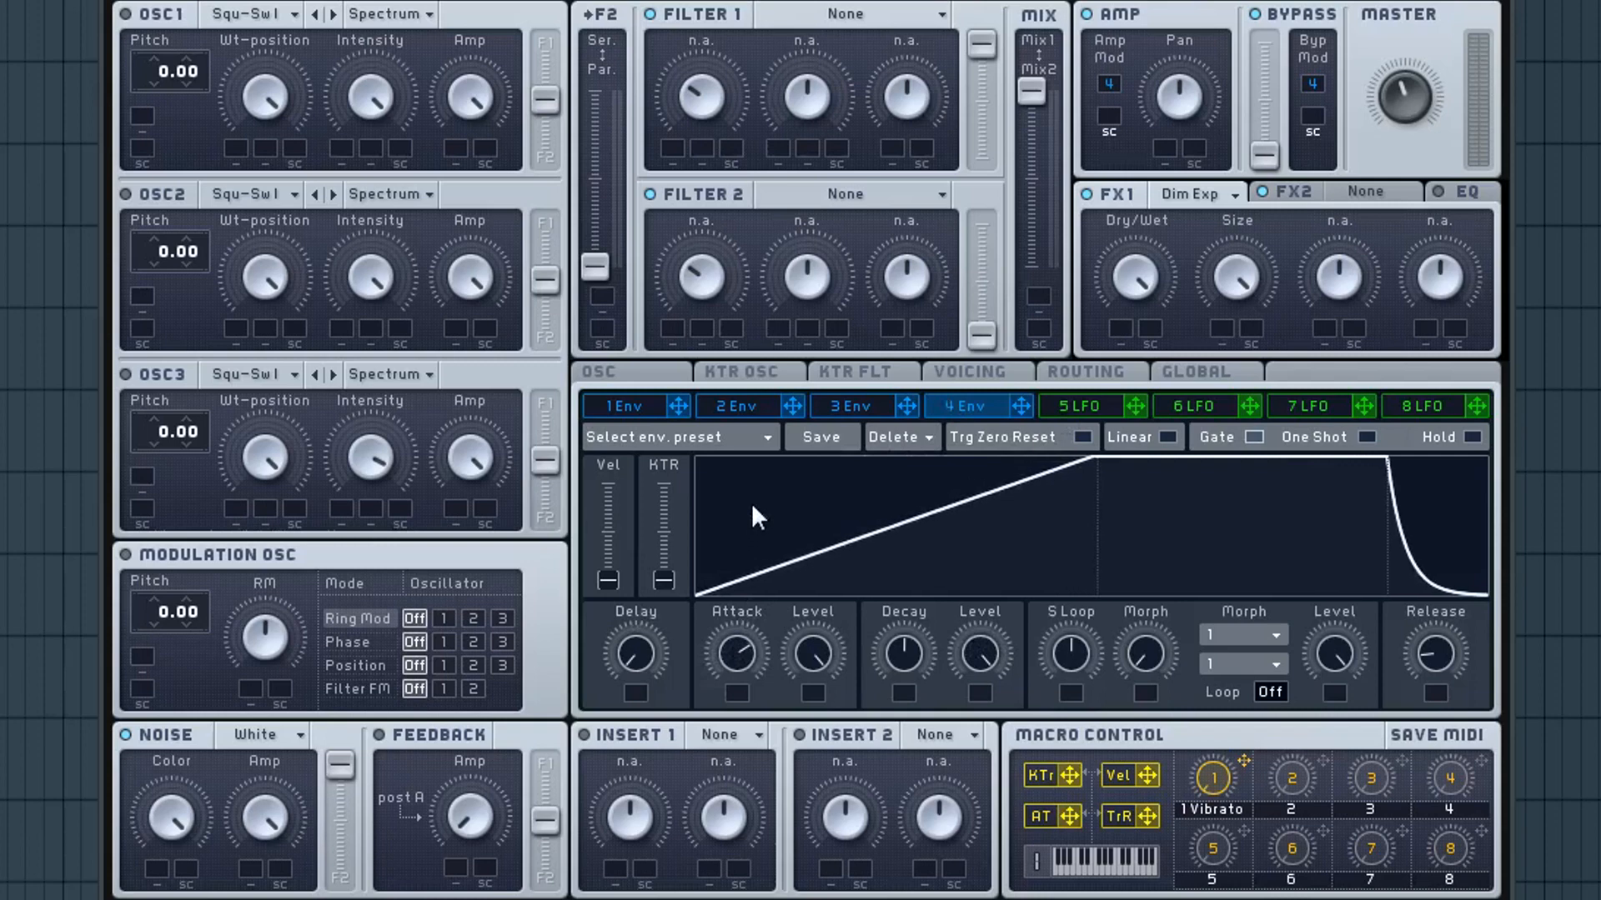
{"action": "left_click_drag", "start_coordinate": [988, 652], "coordinate": [975, 764]}
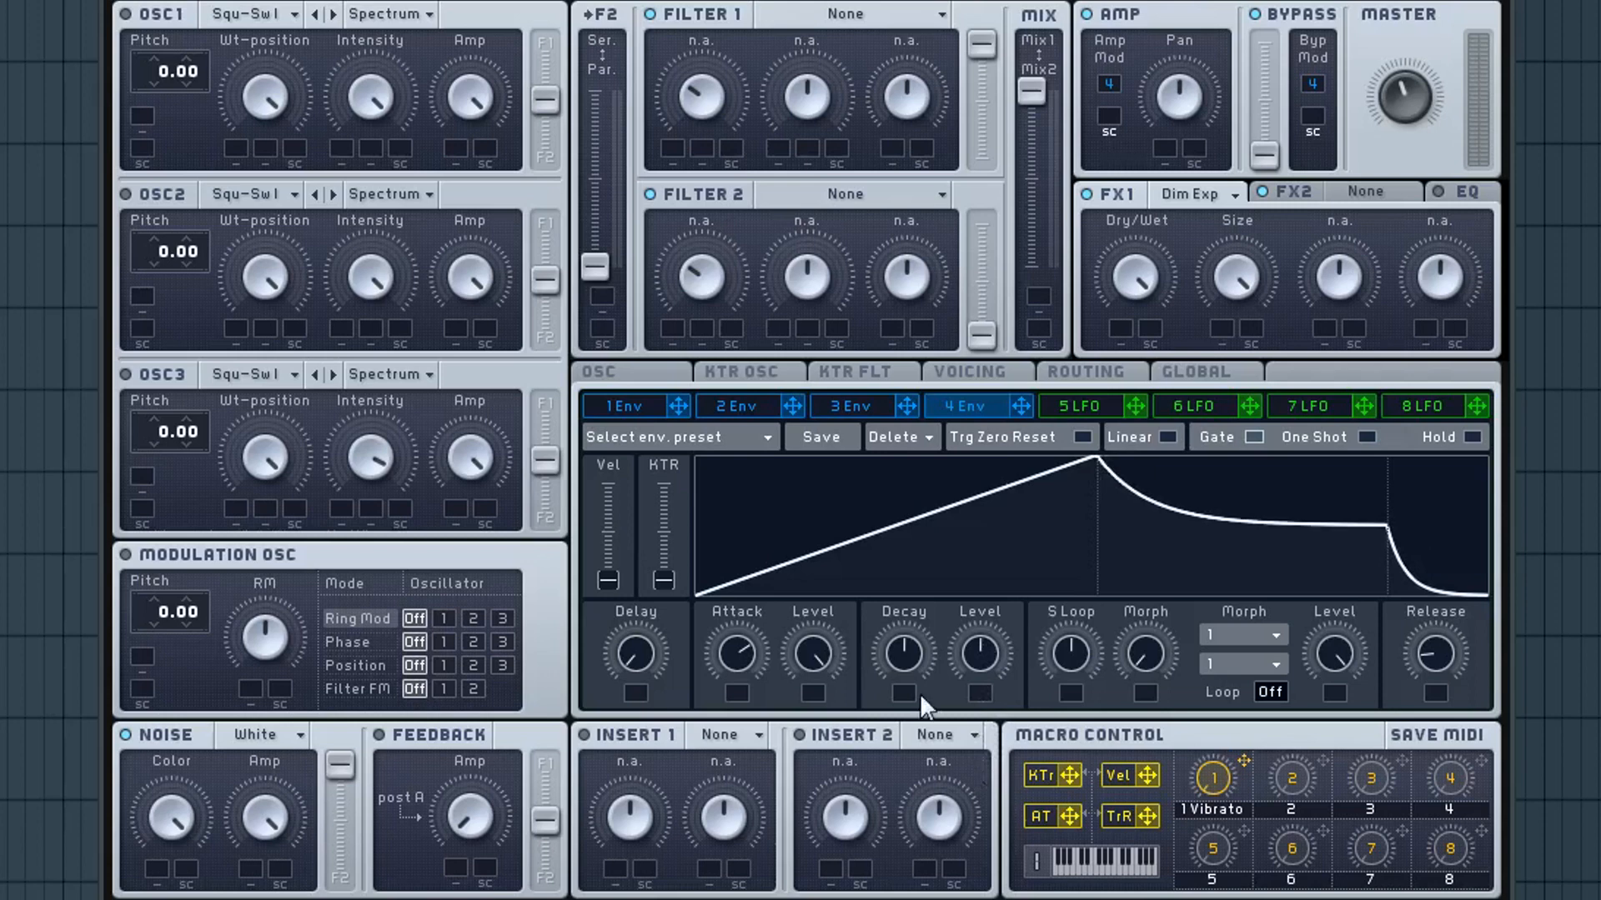
{"action": "left_click_drag", "start_coordinate": [818, 649], "coordinate": [816, 760]}
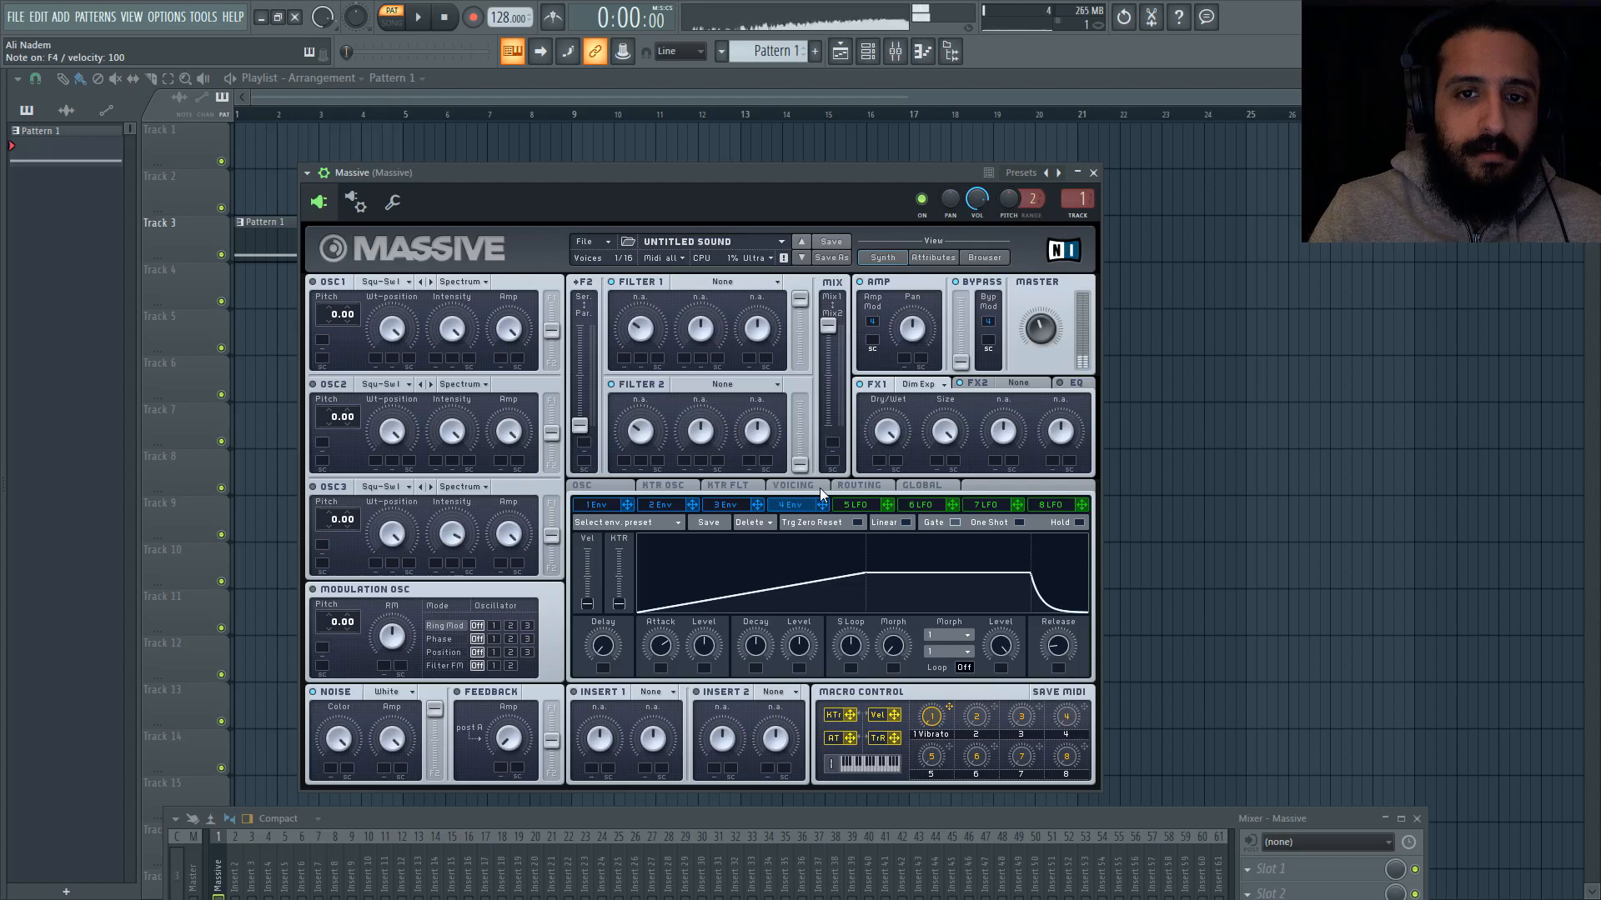
Step: Set Filter 1 to Lowpass 4, with the cutoff raised above halfway and the resonance at minimum
{"action": "left_click", "coordinate": [734, 277]}
{"action": "left_click", "coordinate": [704, 295]}
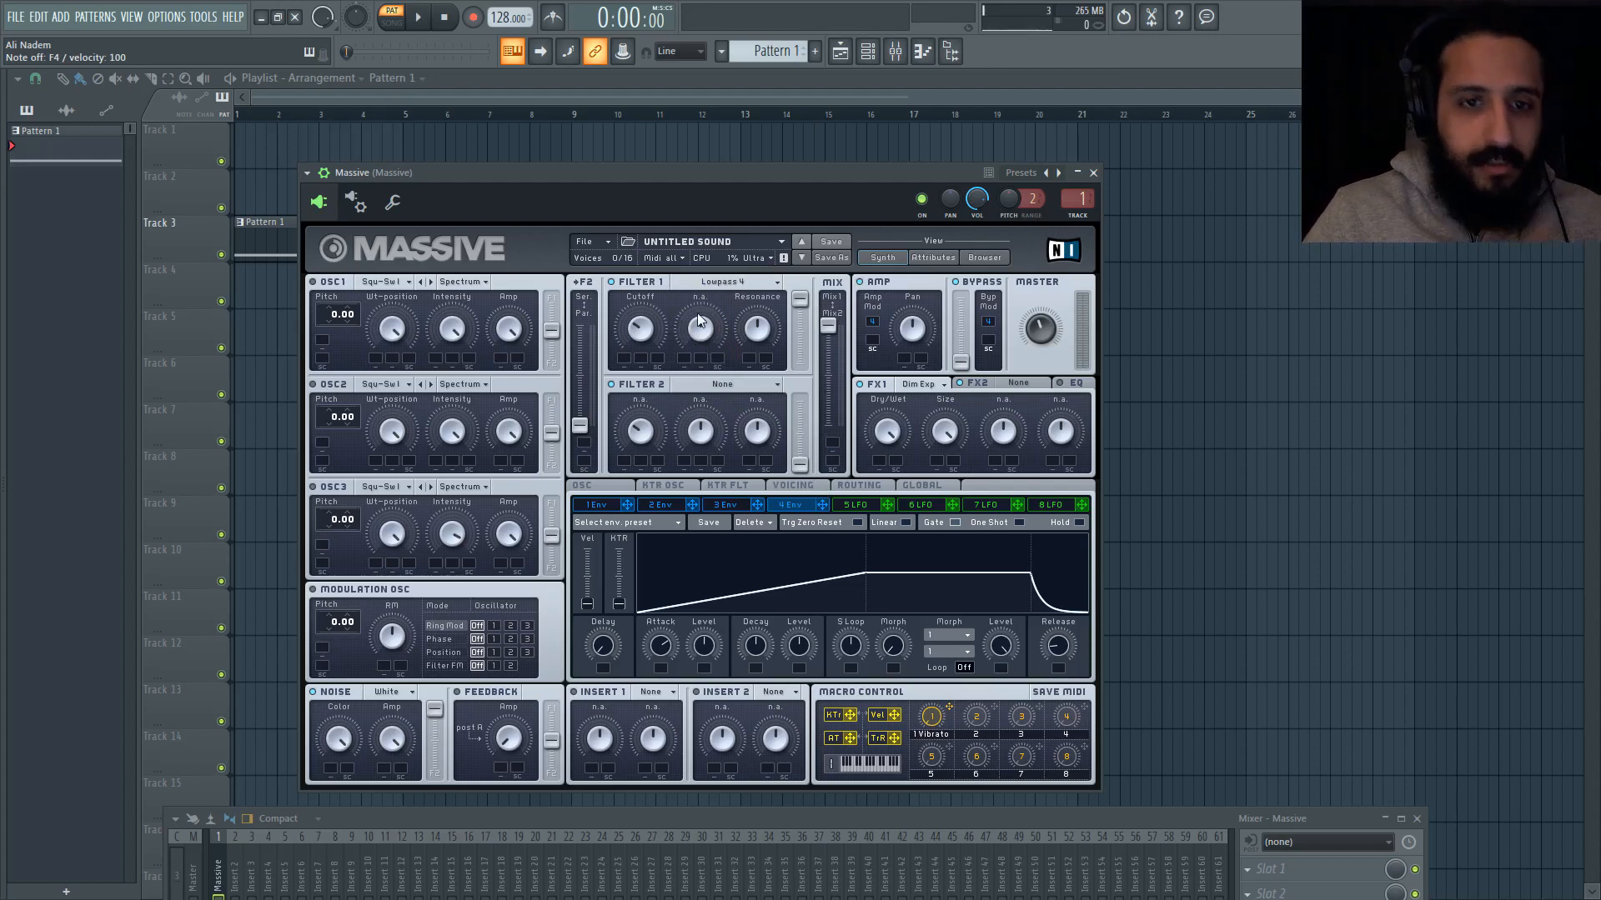
{"action": "left_click", "coordinate": [640, 329]}
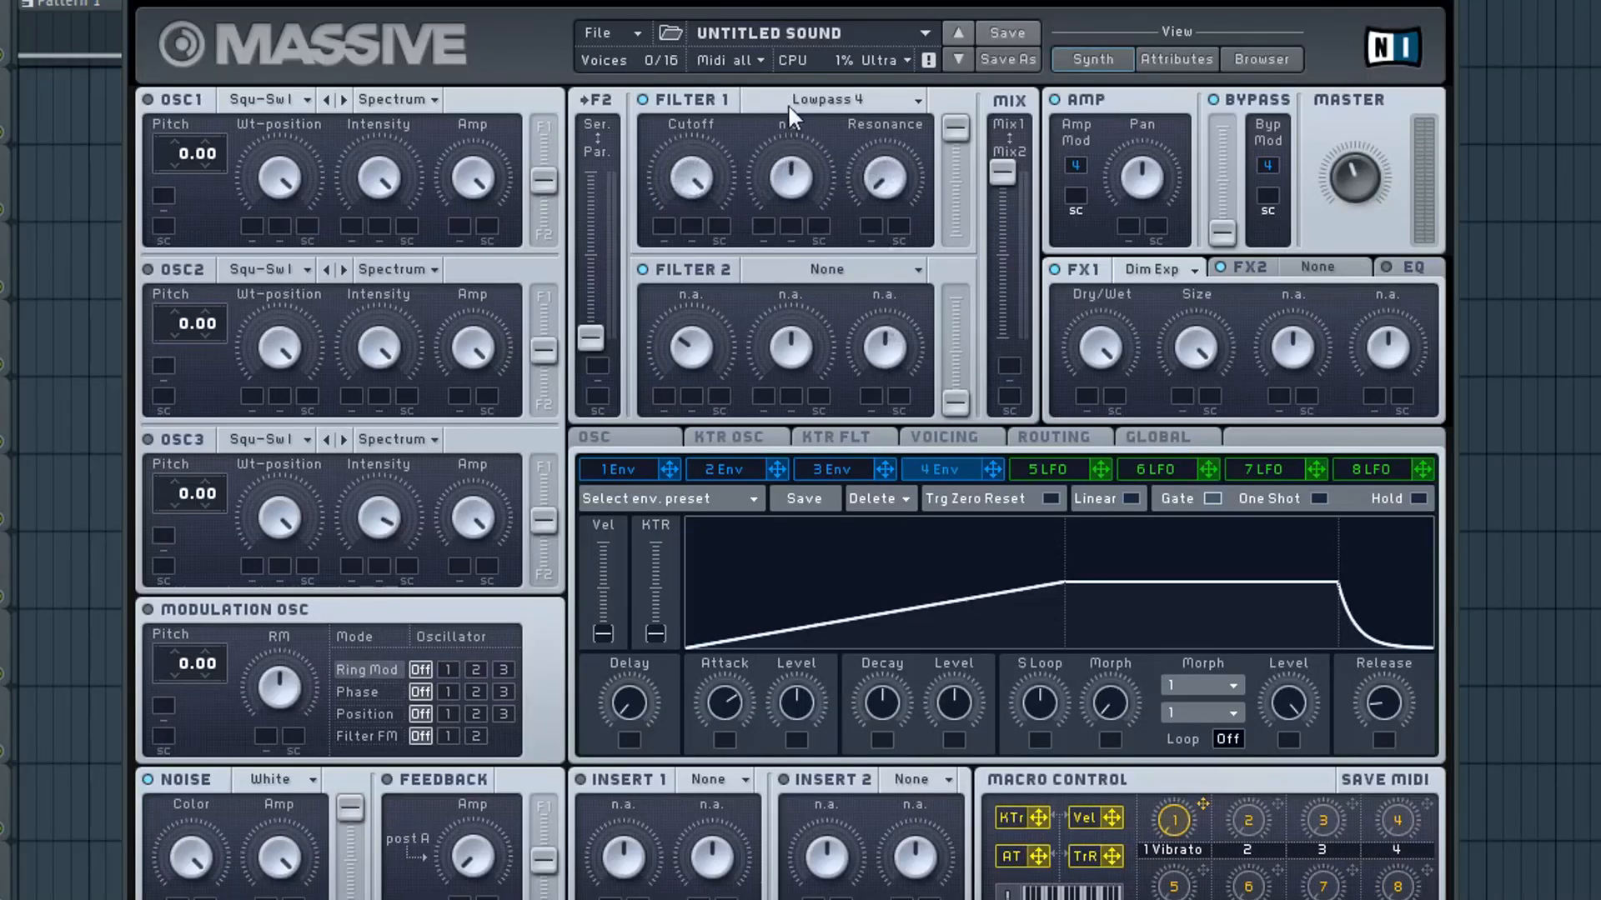
{"action": "left_click", "coordinate": [787, 102]}
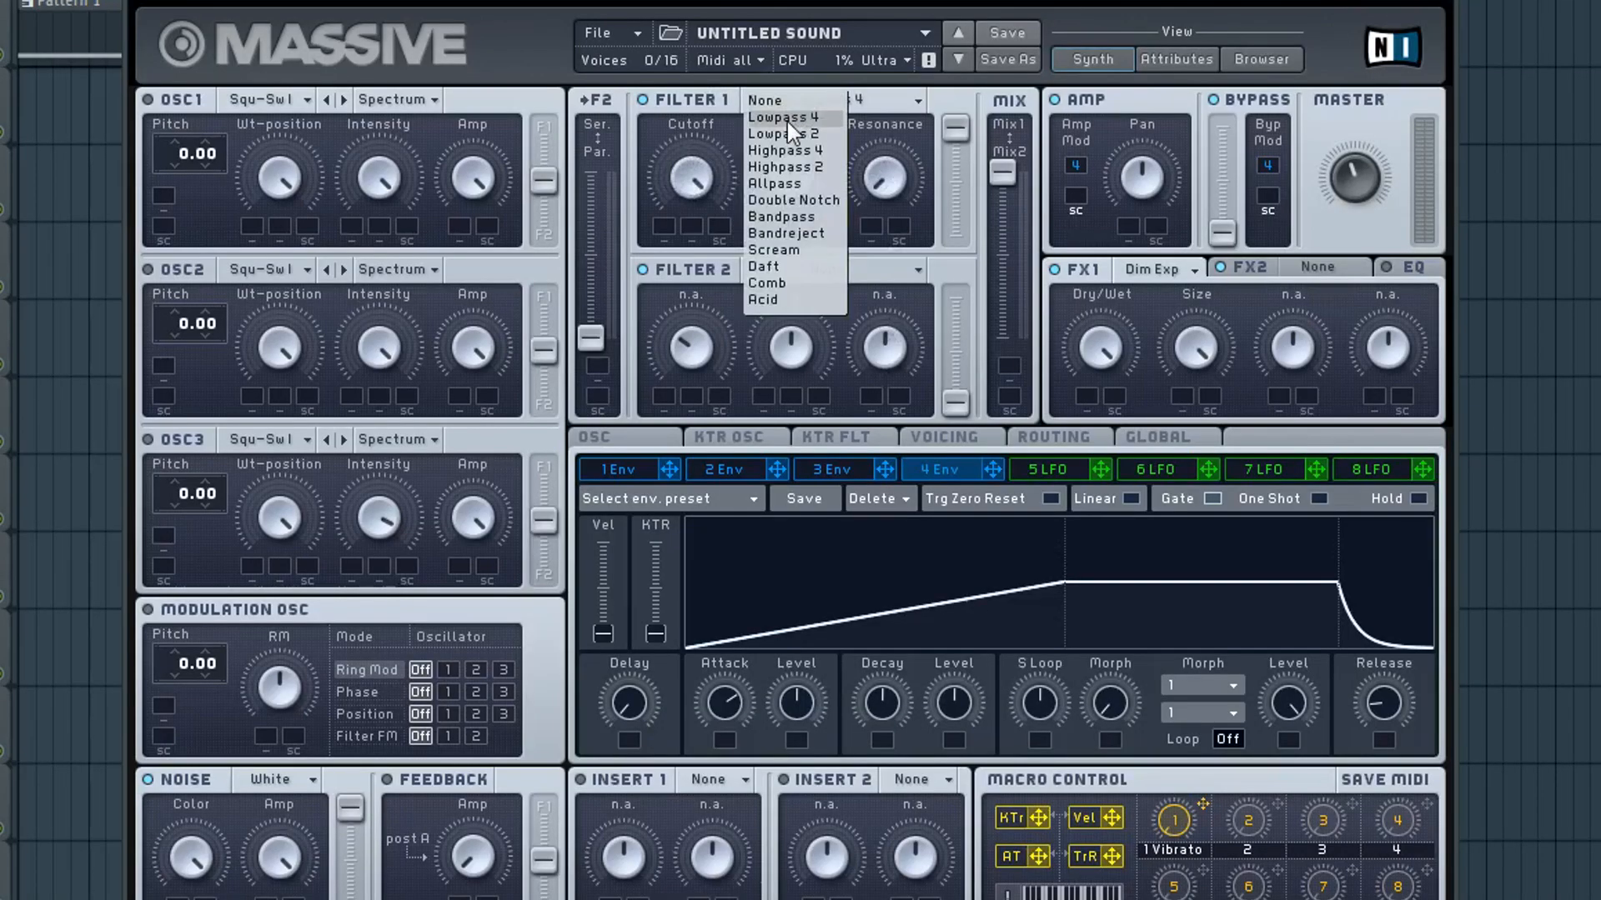
{"action": "left_click", "coordinate": [784, 117]}
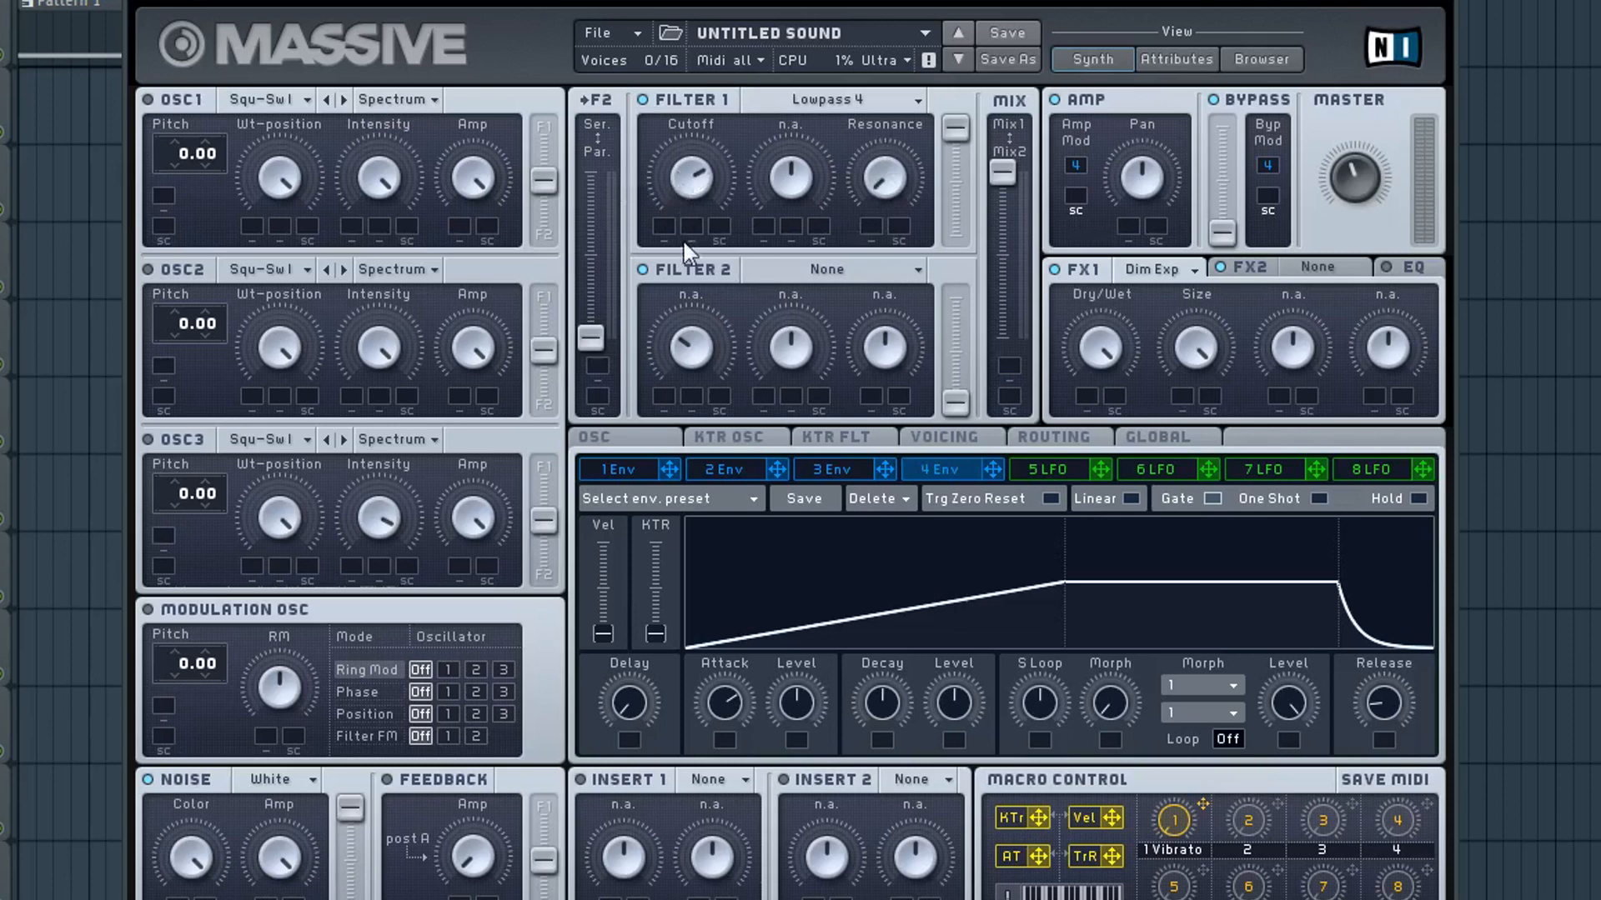
{"action": "left_click_drag", "start_coordinate": [683, 242], "coordinate": [689, 270]}
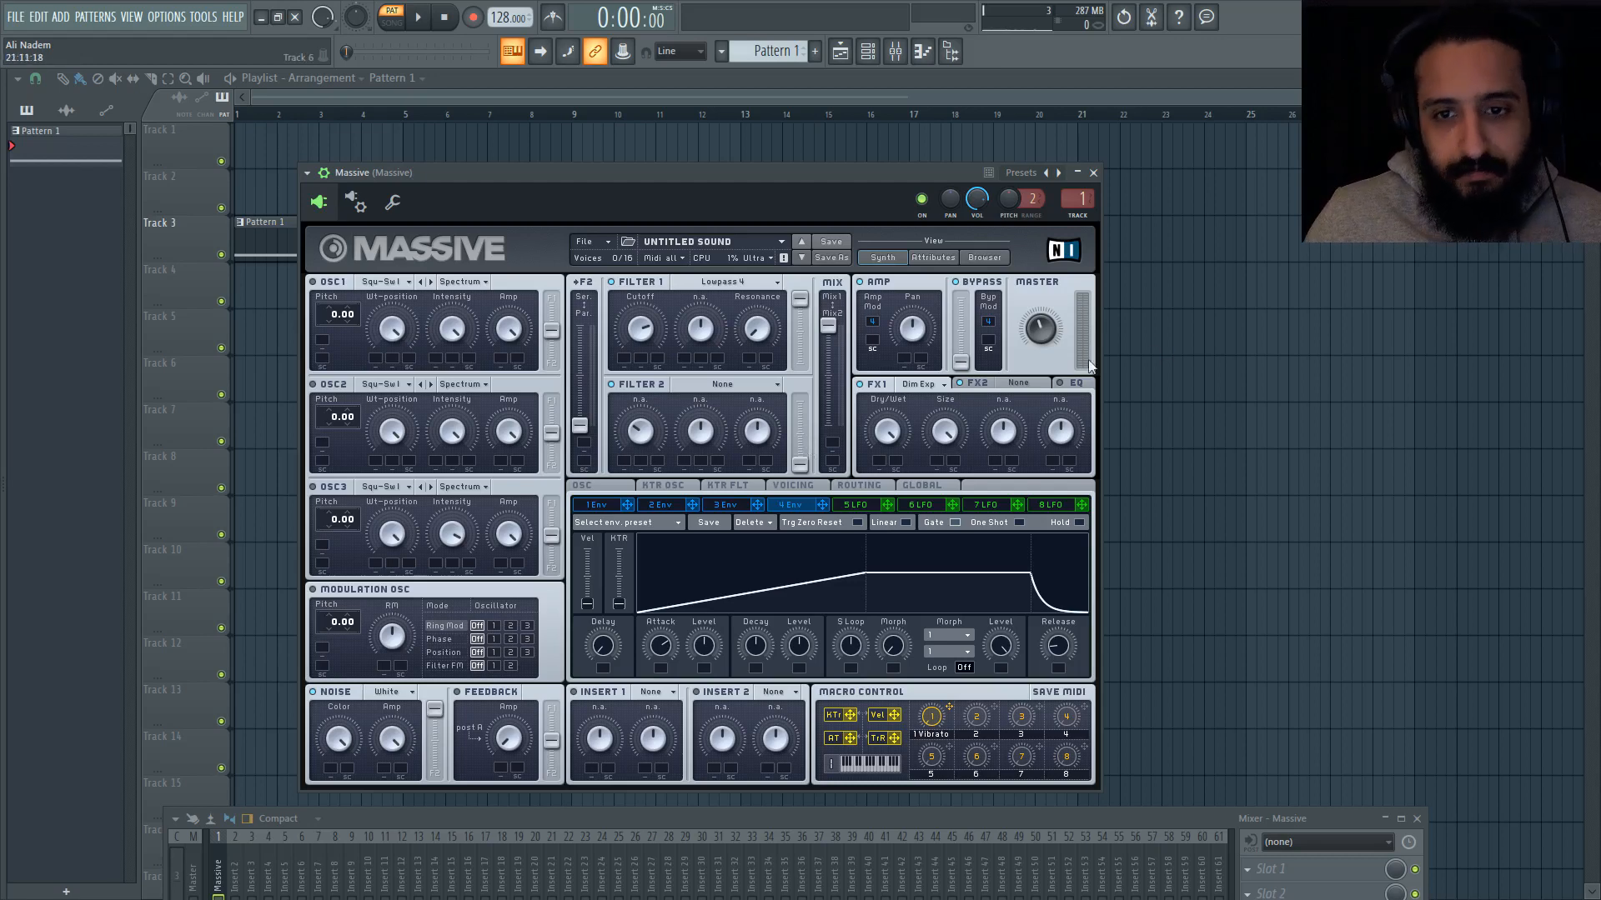
Step: Set Massive's EQ low shelf boost to about 46 and its high shelf boost to about 51
{"action": "left_click", "coordinate": [1029, 385]}
{"action": "left_click", "coordinate": [1072, 386]}
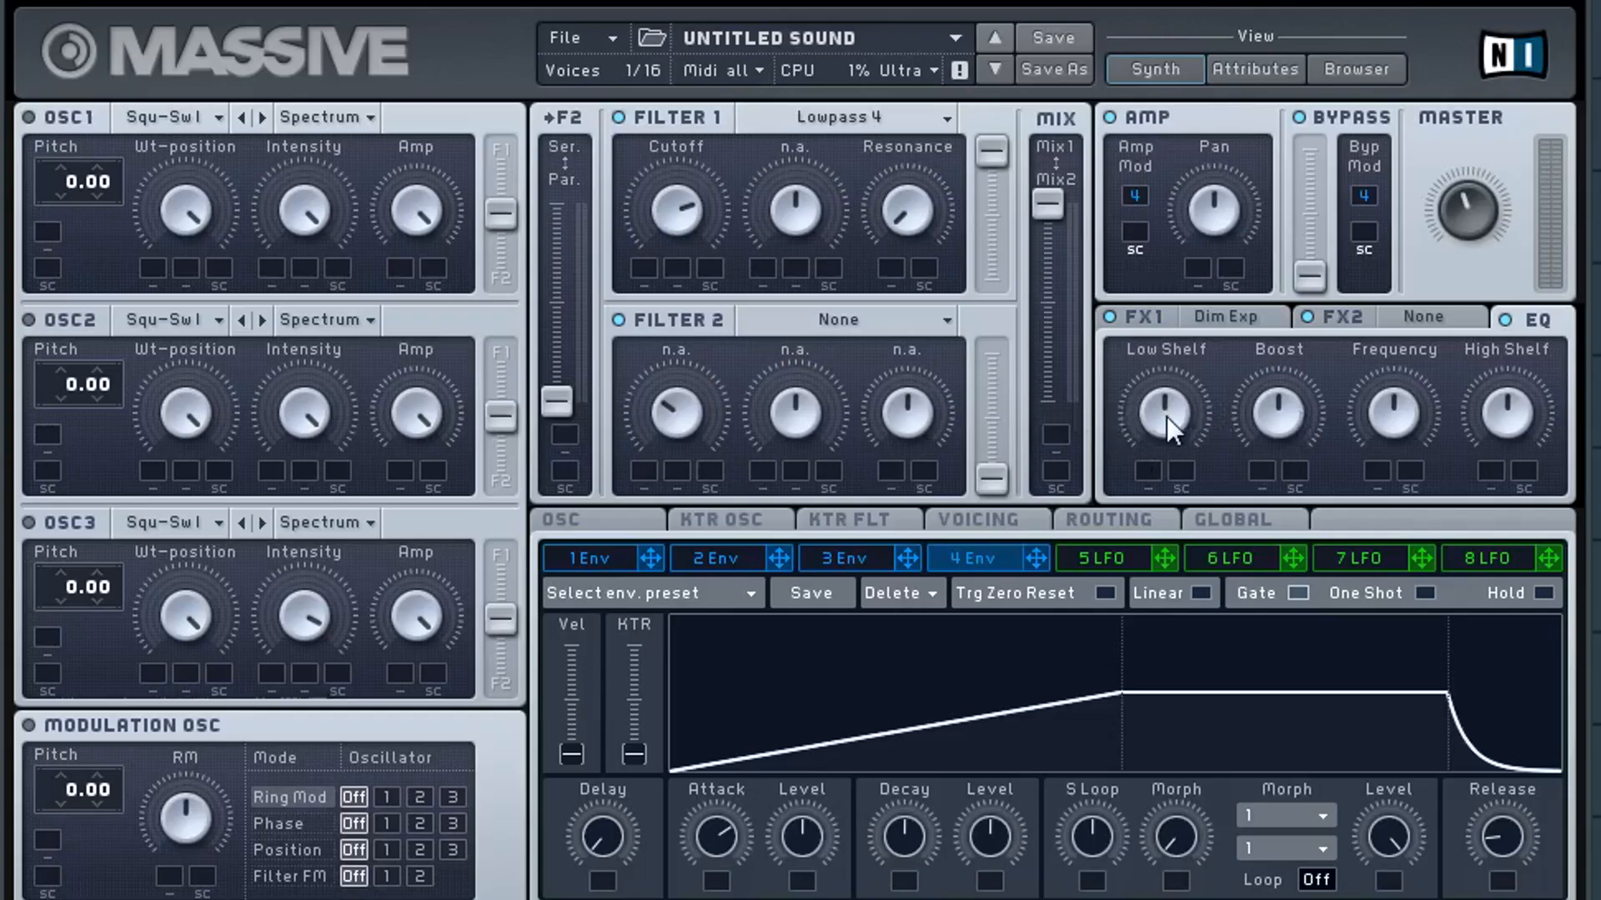
{"action": "mouse_move", "coordinate": [1172, 417]}
{"action": "left_mouse_down"}
{"action": "mouse_move", "coordinate": [1187, 537]}
{"action": "mouse_move", "coordinate": [1178, 428]}
{"action": "left_mouse_up"}
{"action": "mouse_move", "coordinate": [1501, 423]}
{"action": "left_mouse_down"}
{"action": "mouse_move", "coordinate": [1524, 568]}
{"action": "mouse_move", "coordinate": [1518, 387]}
{"action": "mouse_move", "coordinate": [1515, 402]}
{"action": "left_mouse_up"}
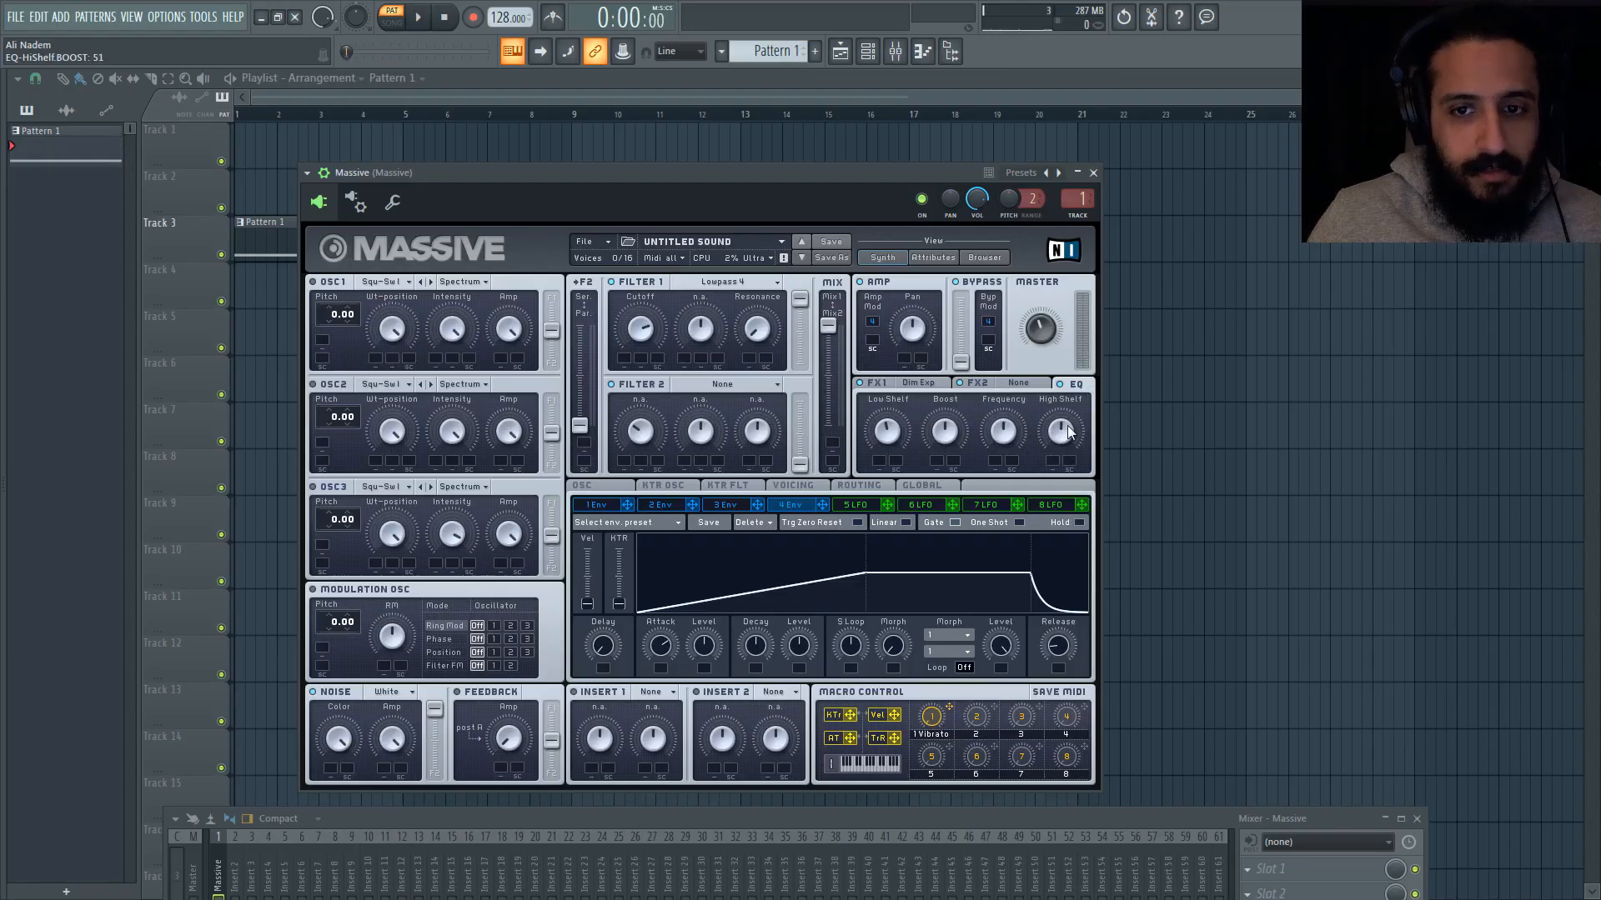
{"action": "left_click", "coordinate": [884, 434]}
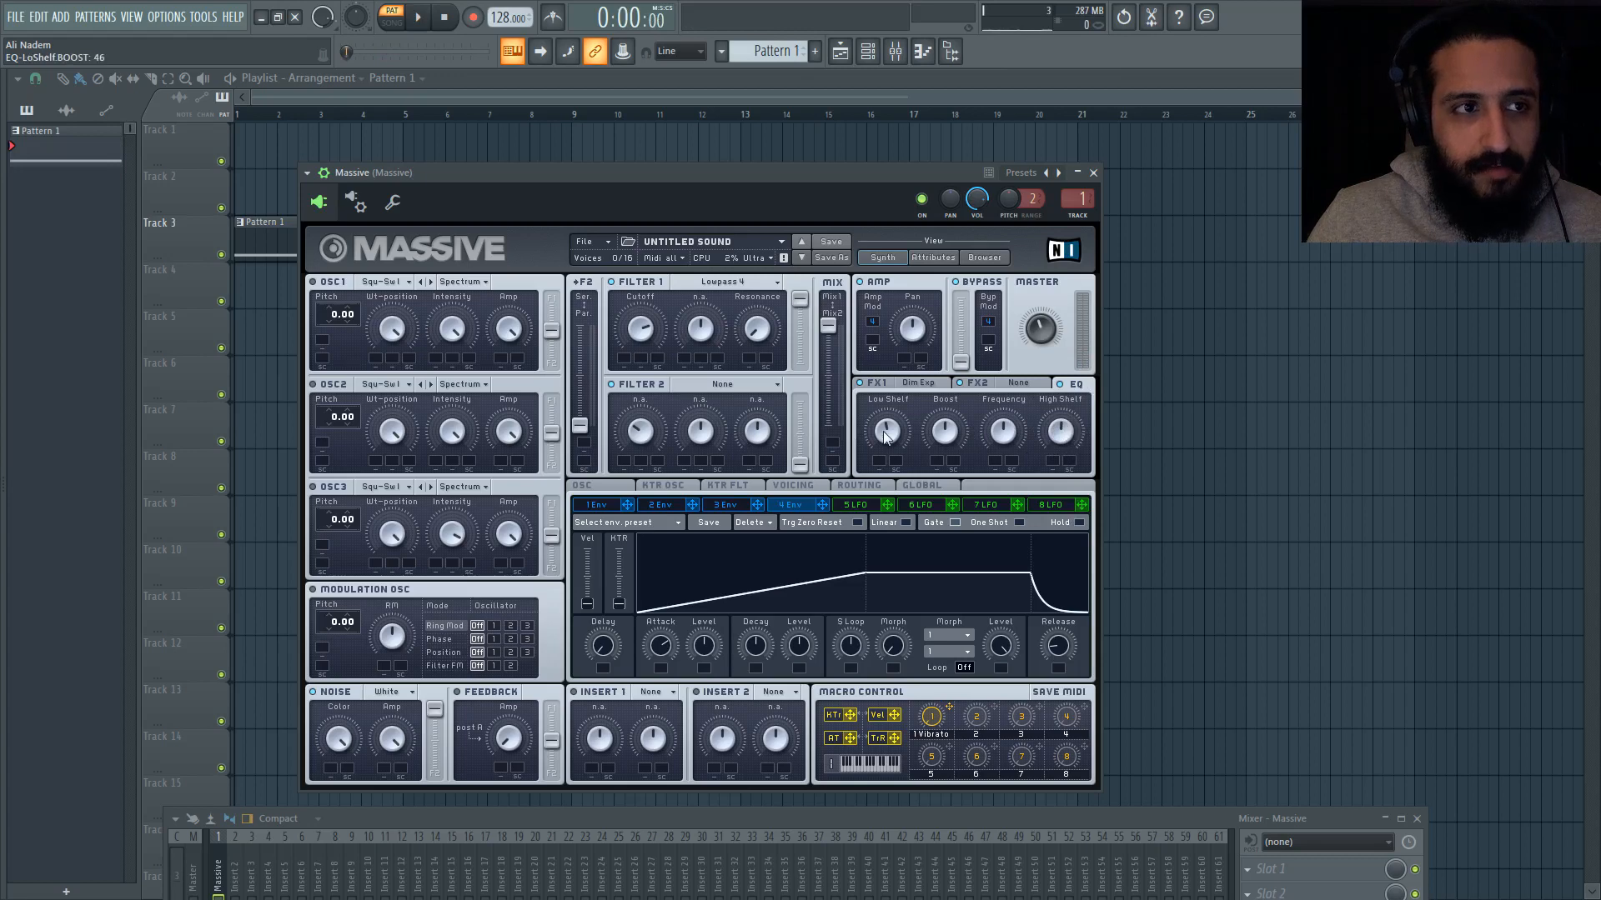
Step: Load Reverb in Massive's FX2 slot and clear the Vibrato label from macro 1
{"action": "left_click", "coordinate": [1014, 383]}
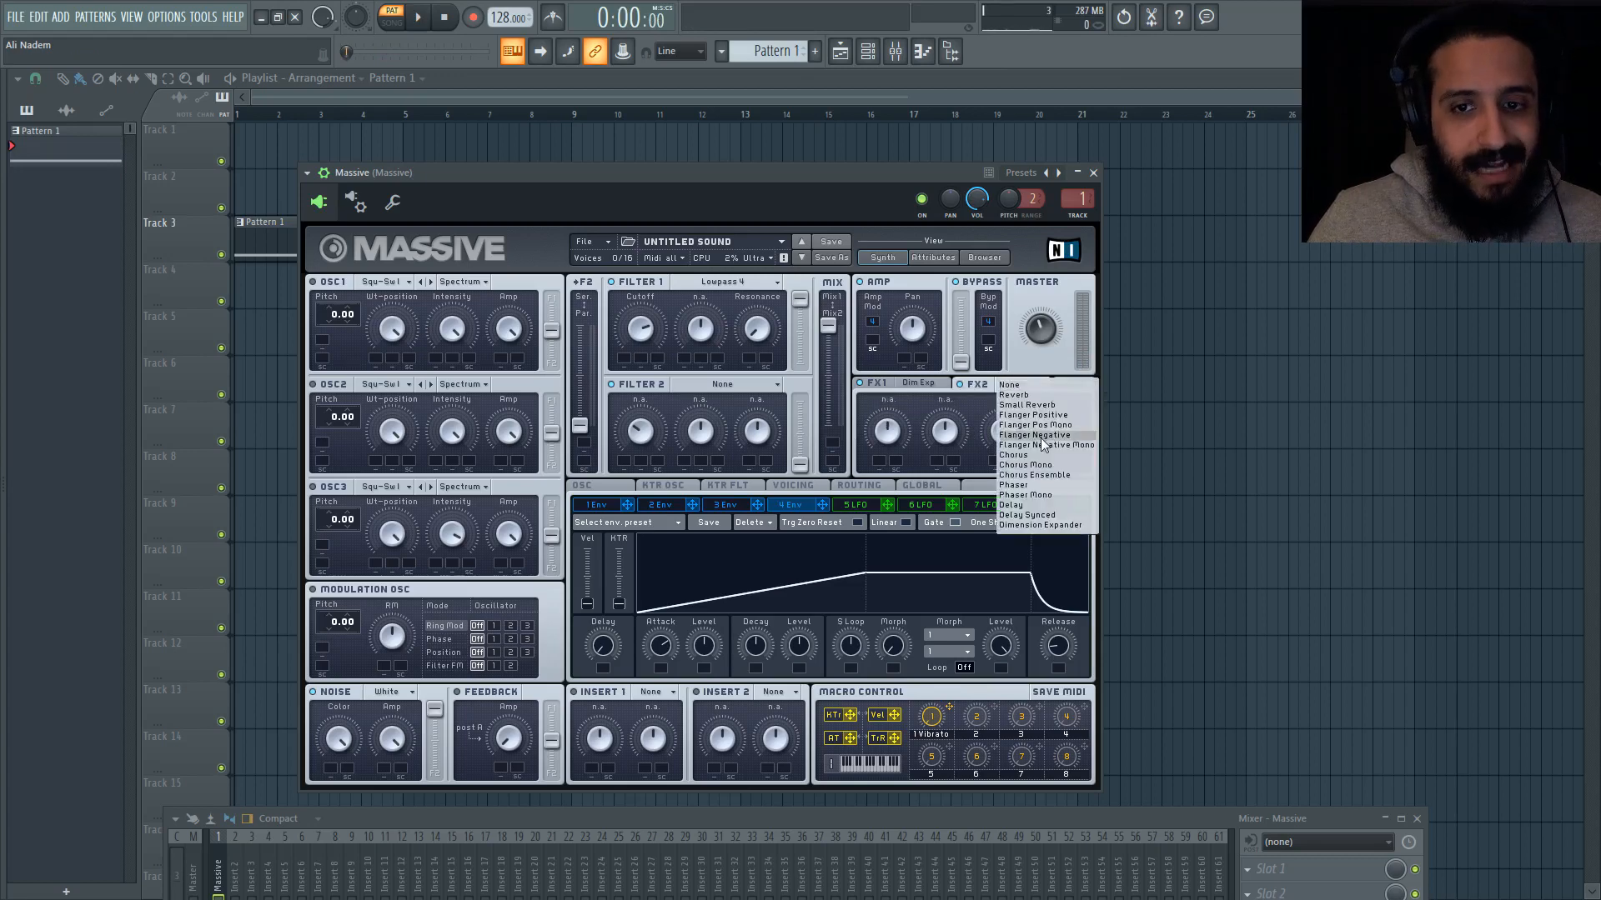
{"action": "left_click", "coordinate": [1014, 395]}
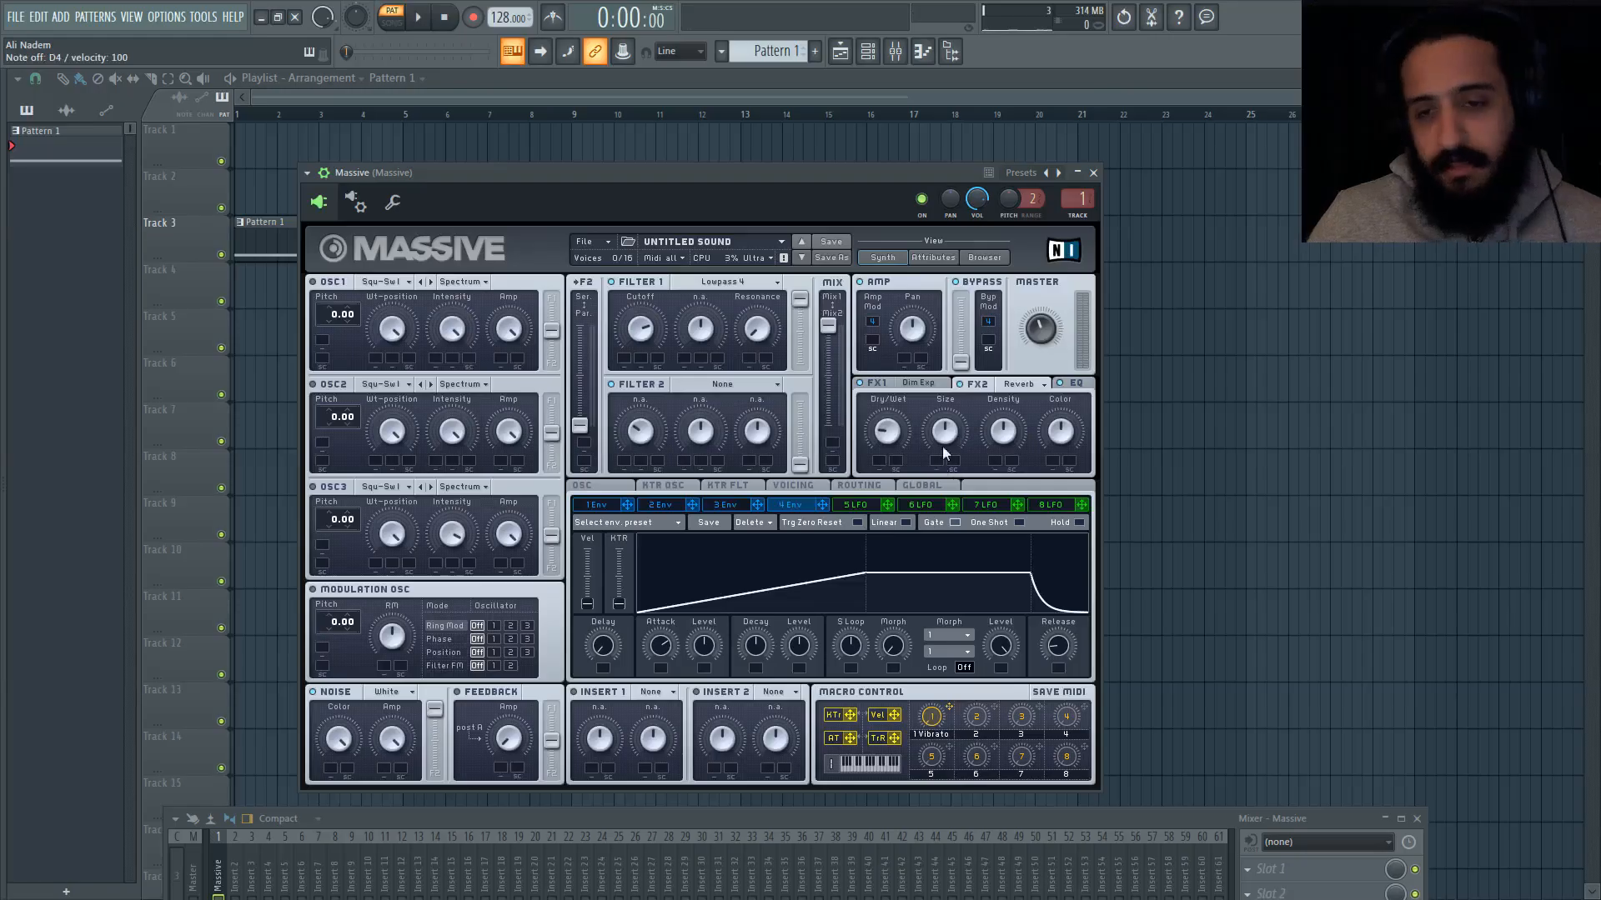
{"action": "right_click", "coordinate": [931, 717]}
{"action": "left_click", "coordinate": [957, 774]}
{"action": "left_click", "coordinate": [667, 690]}
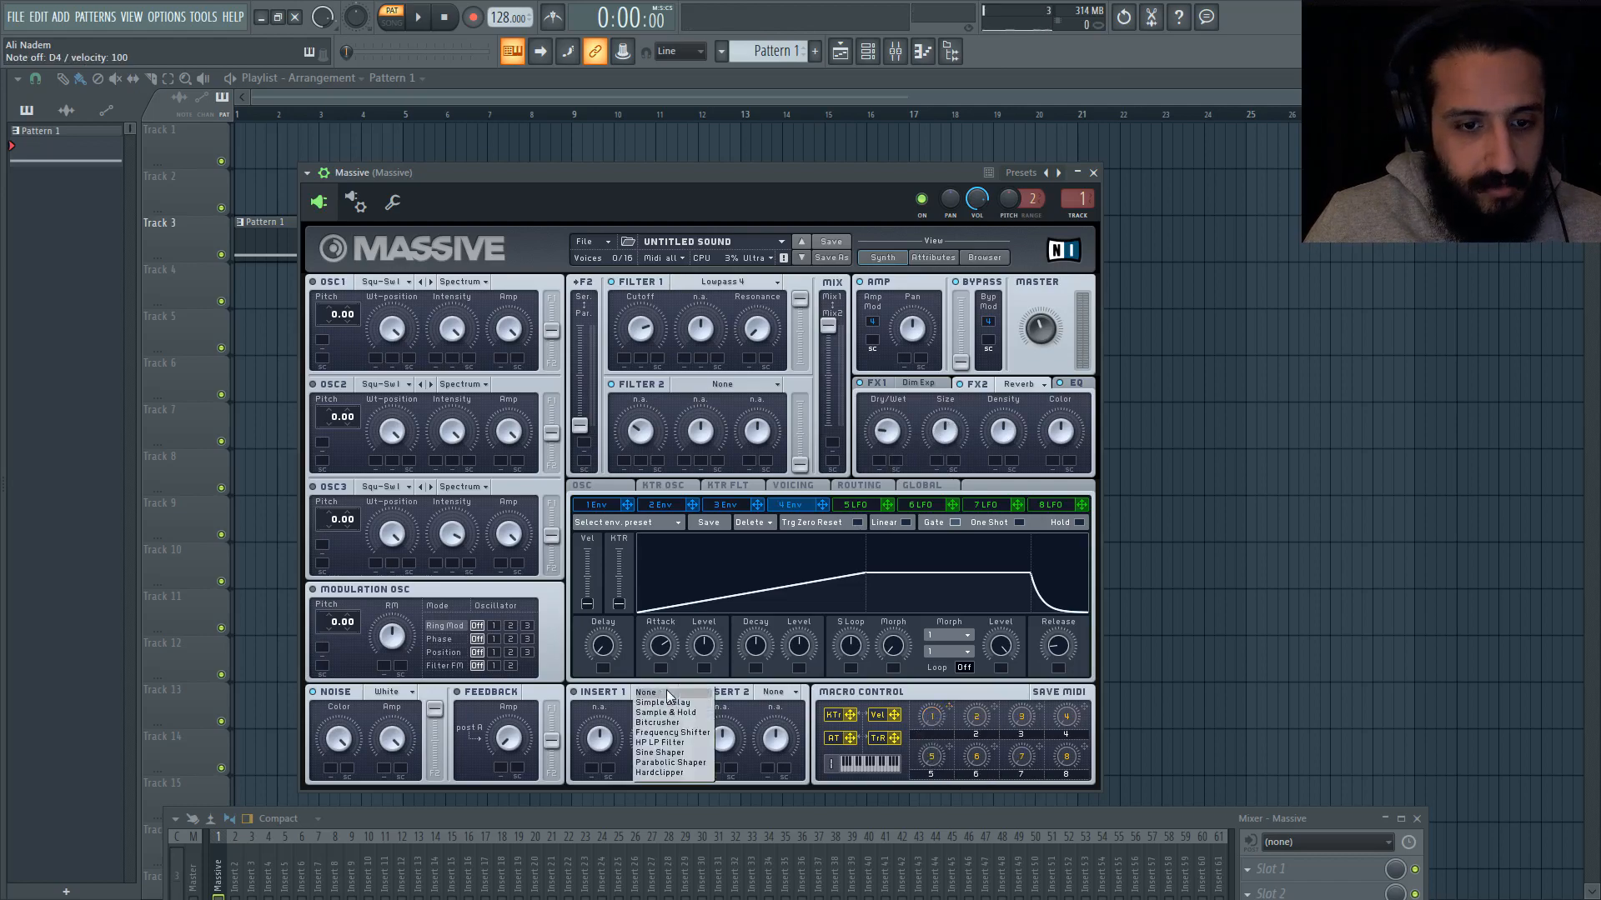
Step: Clone the Massive channel and bring up the synth window of the copy, Massive #2
{"action": "key", "text": "F6"}
{"action": "right_click", "coordinate": [690, 390]}
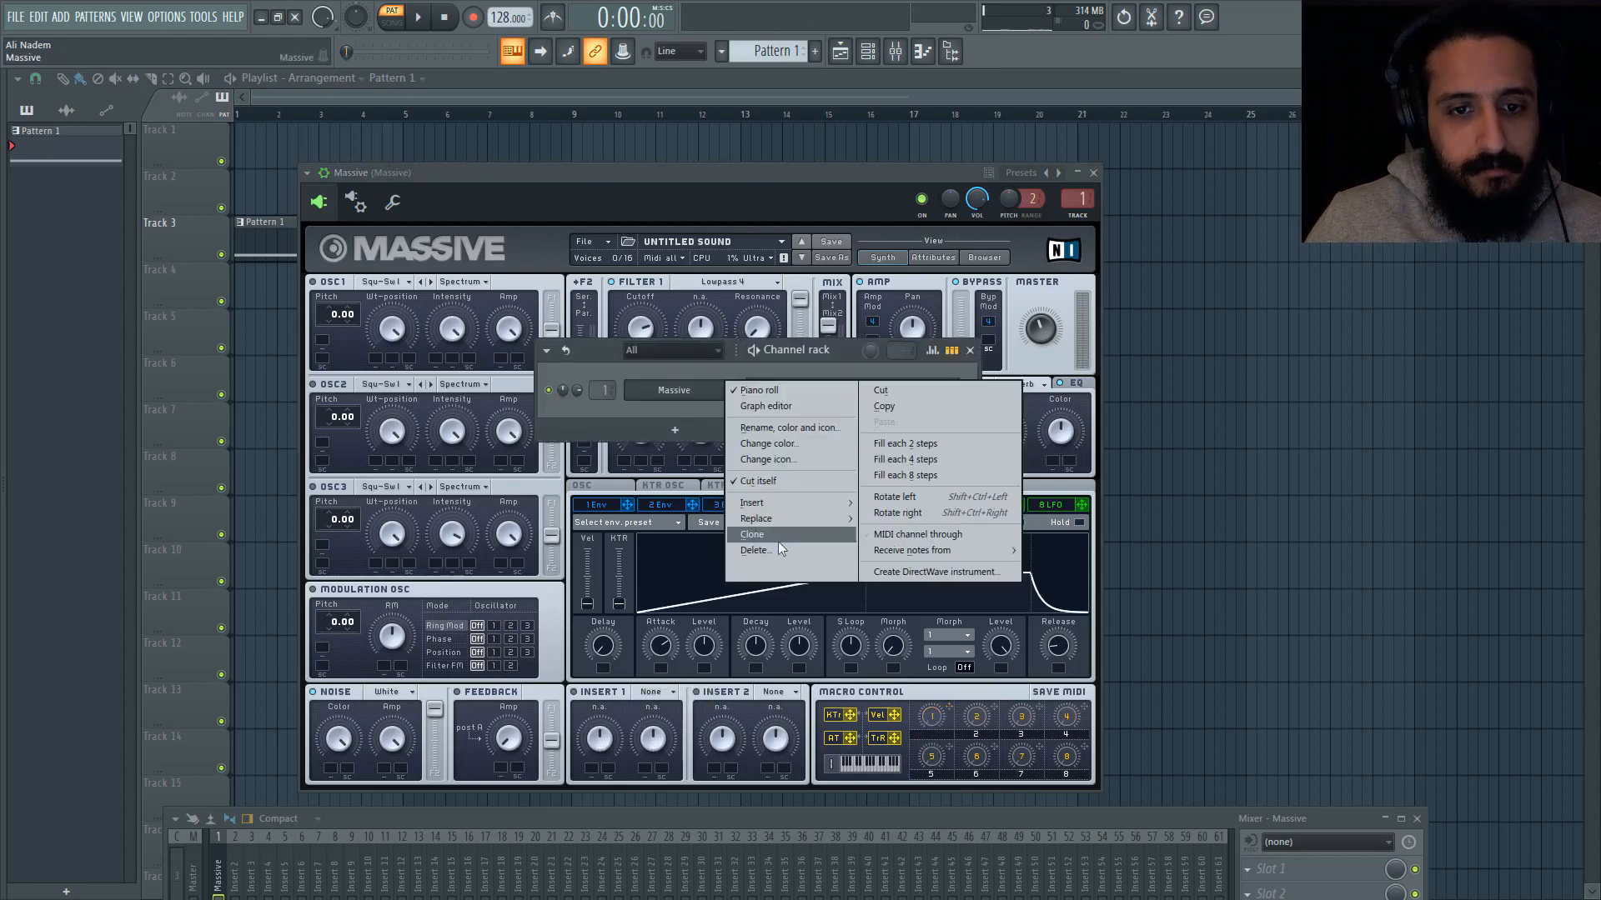
{"action": "left_click", "coordinate": [778, 540]}
{"action": "mouse_move", "coordinate": [705, 198]}
{"action": "left_mouse_down"}
{"action": "mouse_move", "coordinate": [769, 247]}
{"action": "mouse_move", "coordinate": [702, 183]}
{"action": "left_mouse_up"}
{"action": "left_click", "coordinate": [866, 55]}
{"action": "left_click", "coordinate": [865, 55]}
{"action": "left_click", "coordinate": [866, 55]}
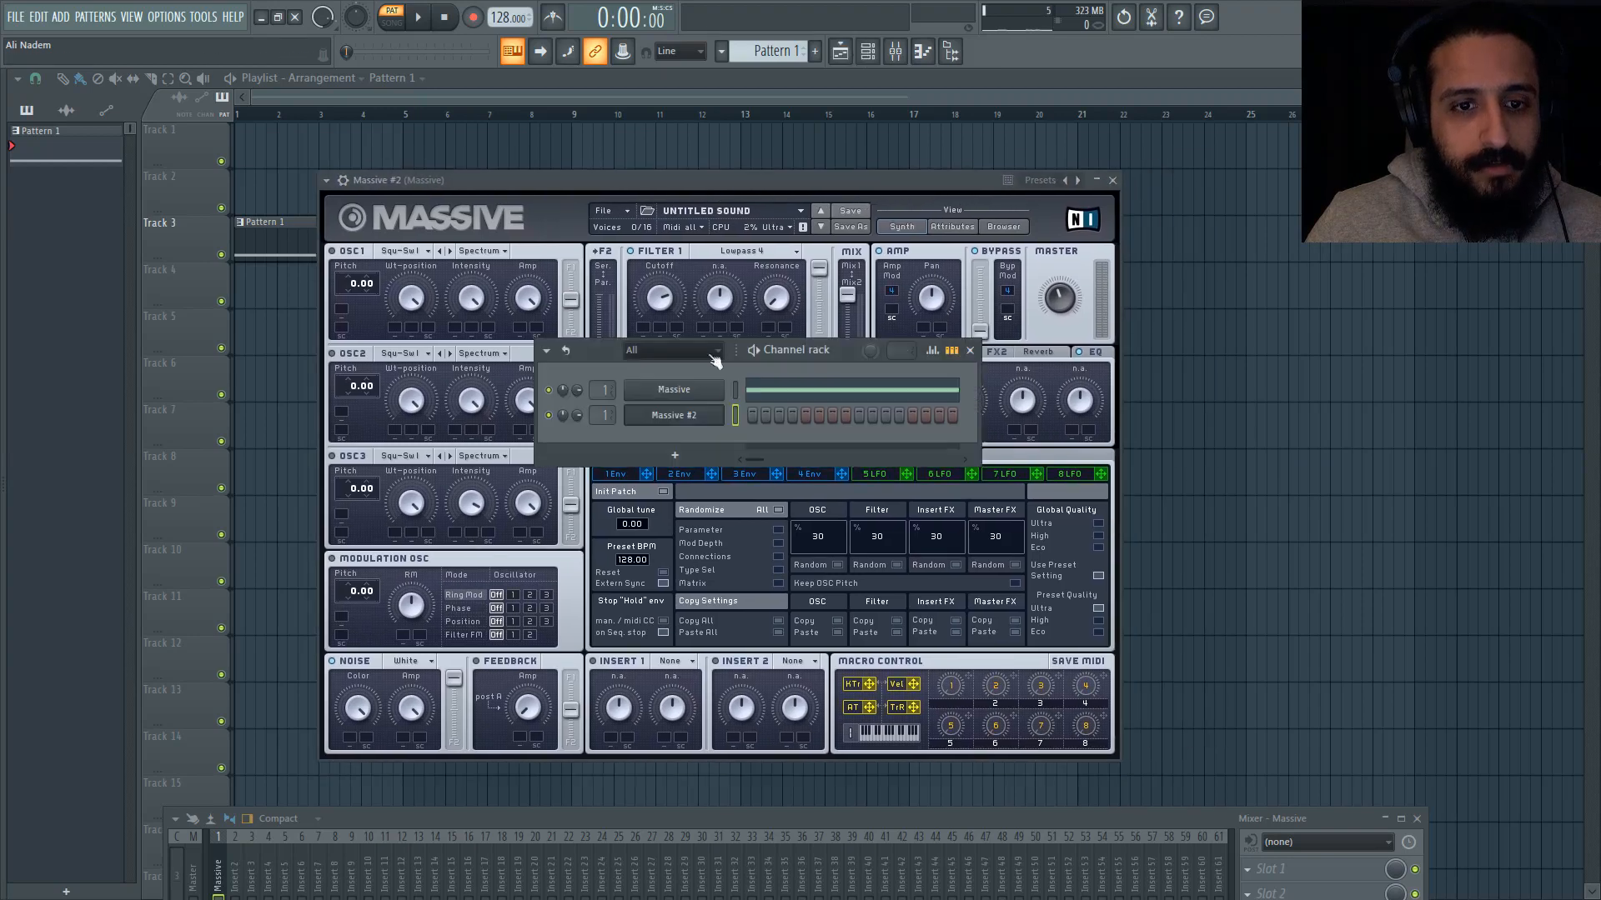
{"action": "left_click", "coordinate": [694, 418]}
{"action": "left_click", "coordinate": [694, 417]}
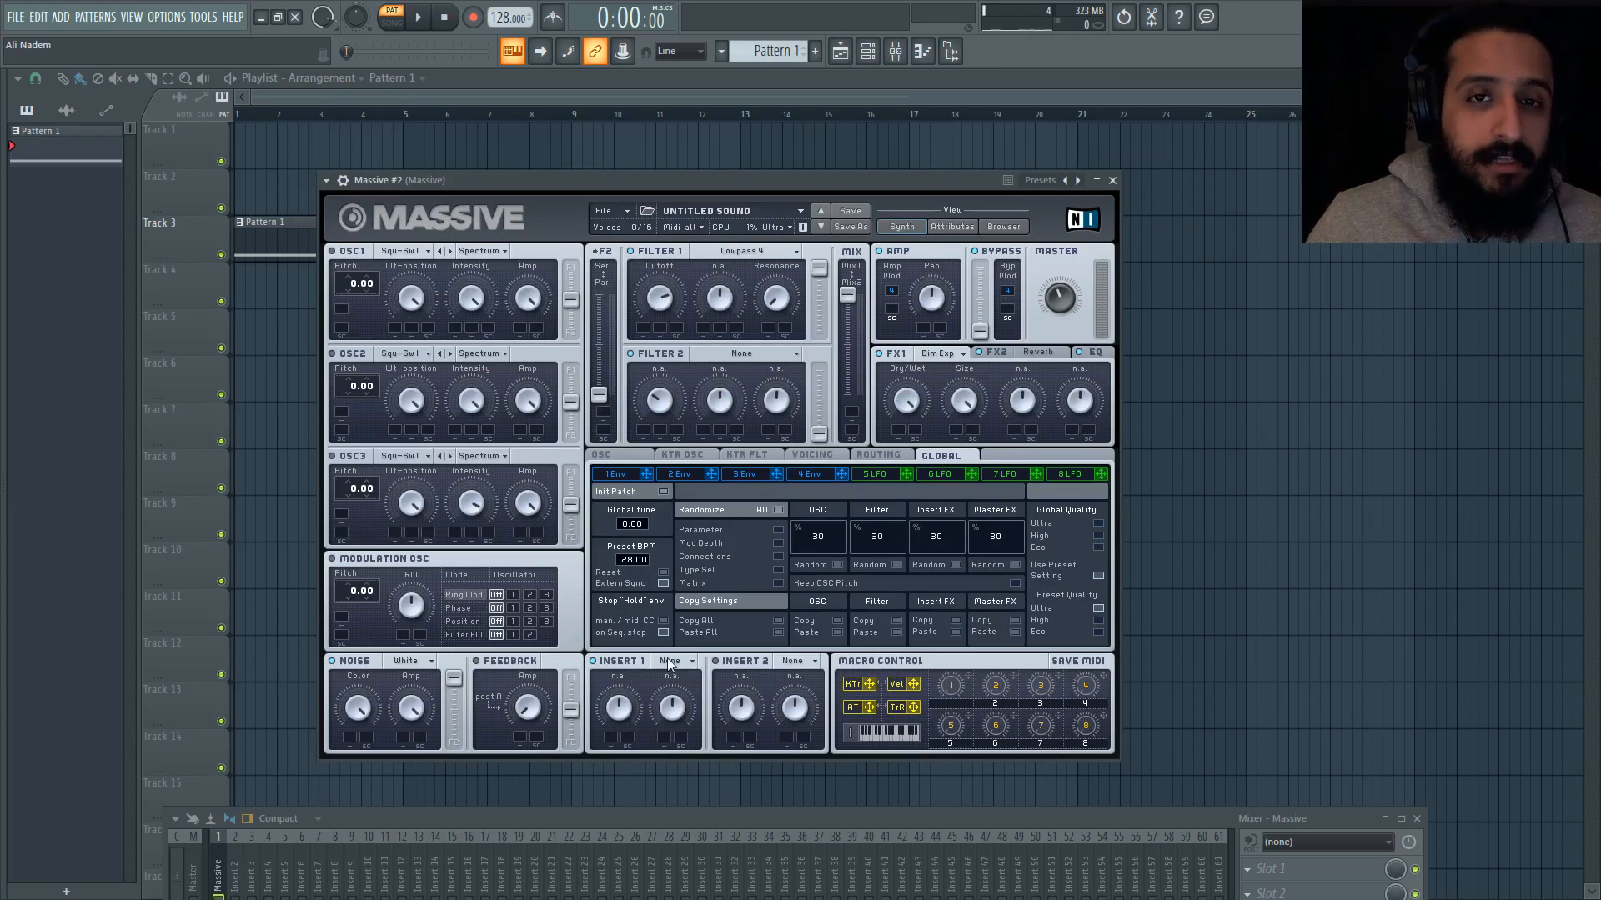
Step: Copy the notes of the Massive channel and paste them into the Massive #2 channel
{"action": "left_click", "coordinate": [870, 52]}
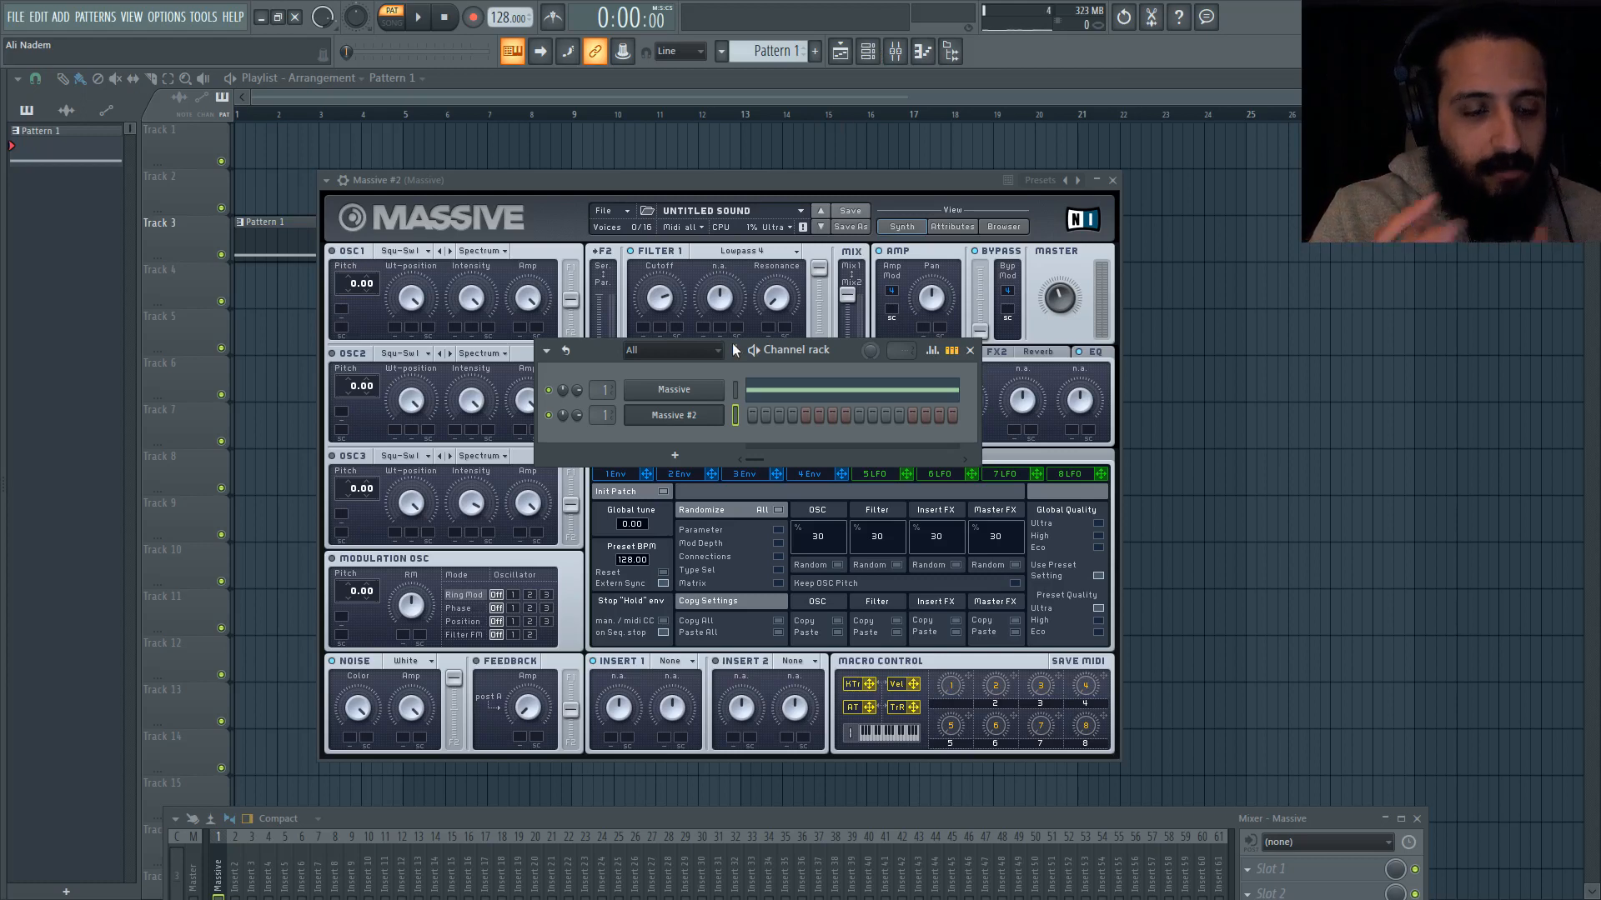
{"action": "right_click", "coordinate": [727, 386]}
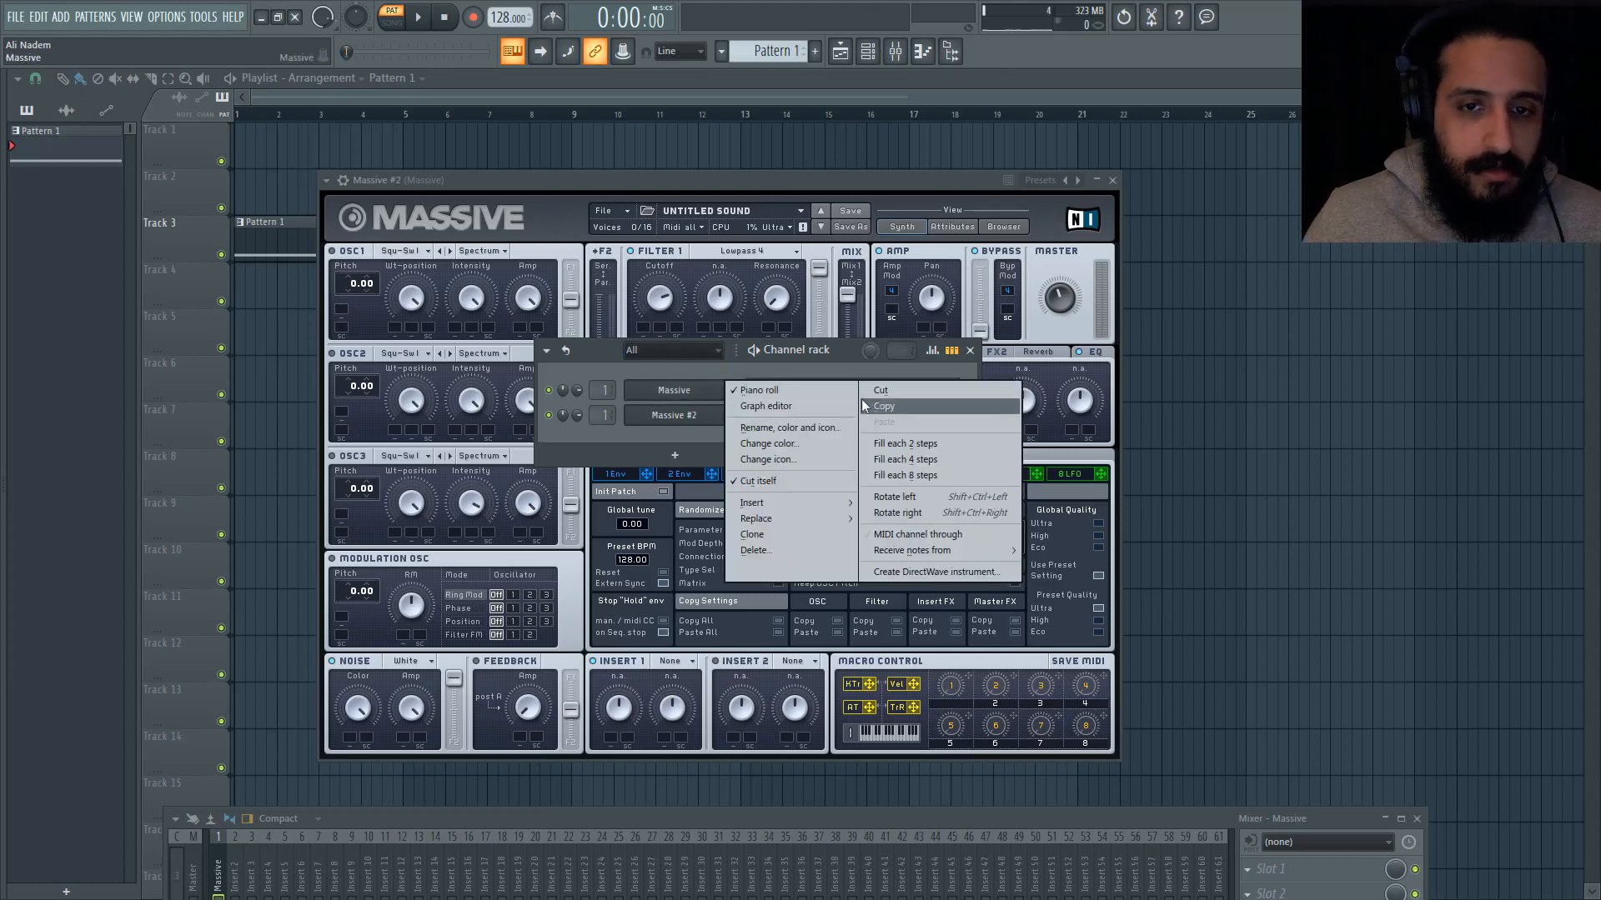
{"action": "left_click", "coordinate": [862, 406]}
{"action": "right_click", "coordinate": [725, 408]}
{"action": "left_click", "coordinate": [909, 443]}
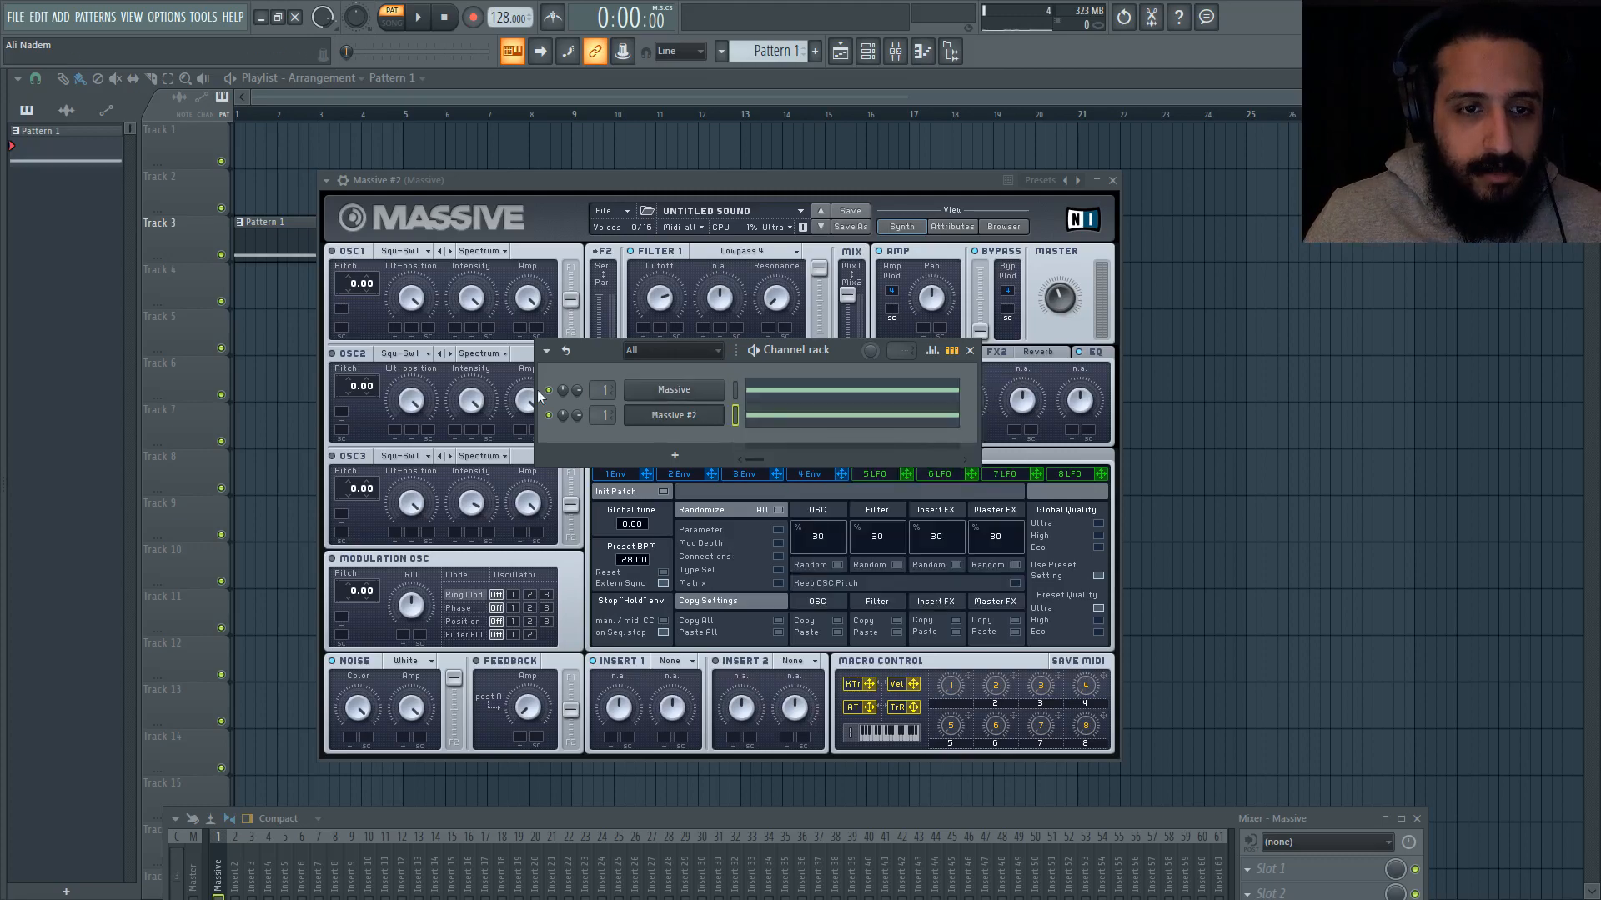
Step: Try the Tape noise in Massive #2, and settle on Brown Noise as its noise type
{"action": "left_click", "coordinate": [673, 415]}
{"action": "left_click", "coordinate": [408, 660]}
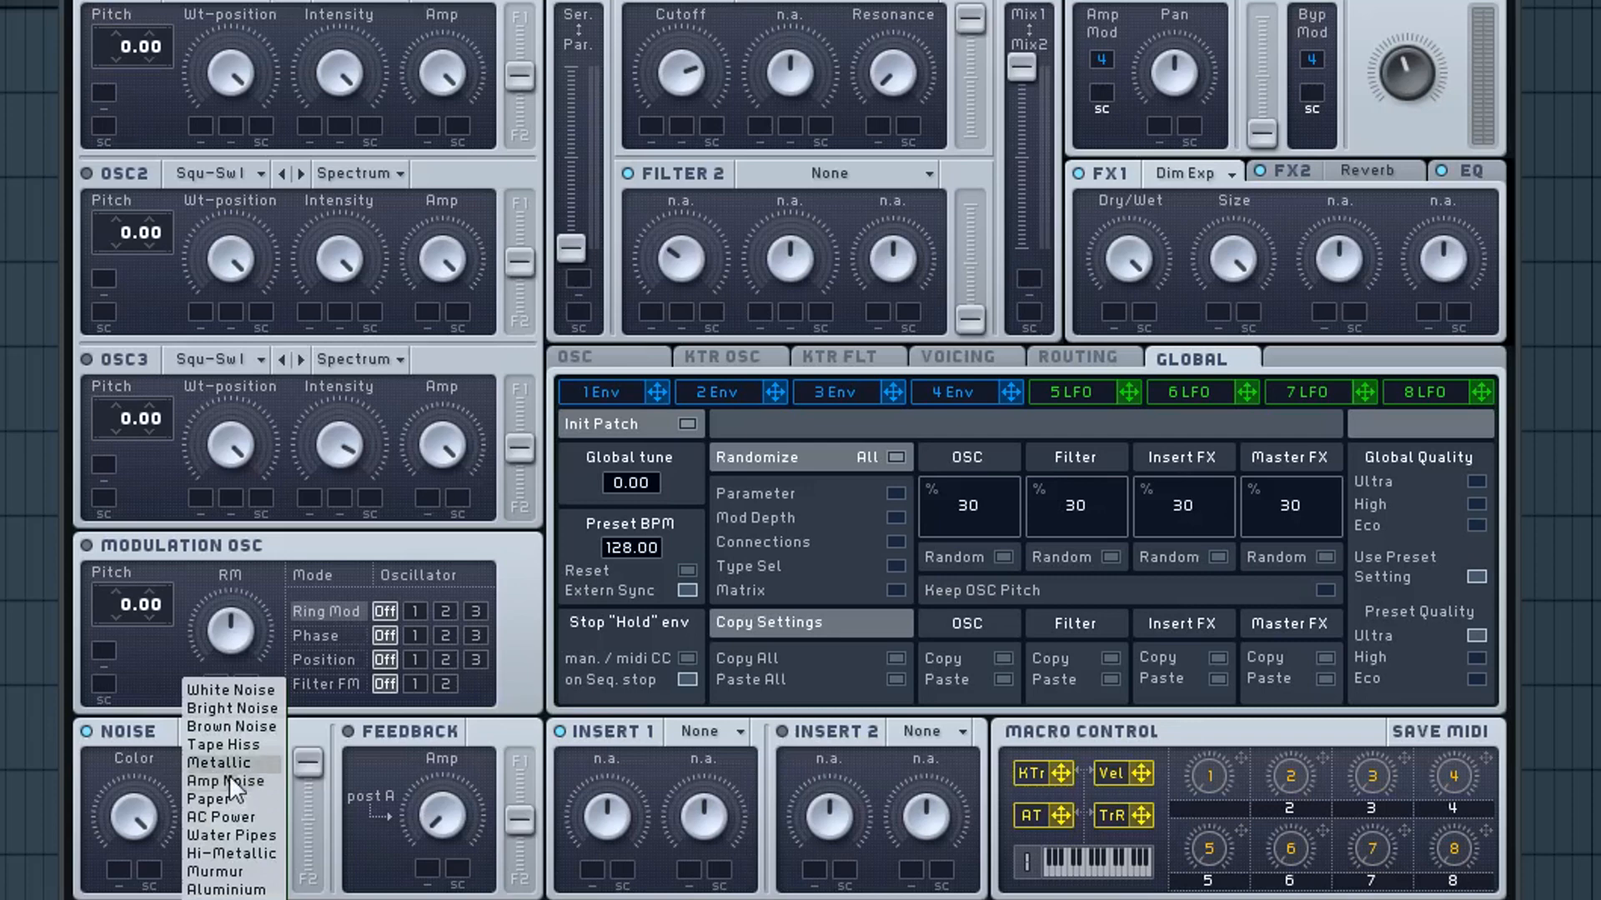
{"action": "left_click", "coordinate": [222, 726]}
{"action": "left_click", "coordinate": [223, 731]}
{"action": "left_click", "coordinate": [227, 743]}
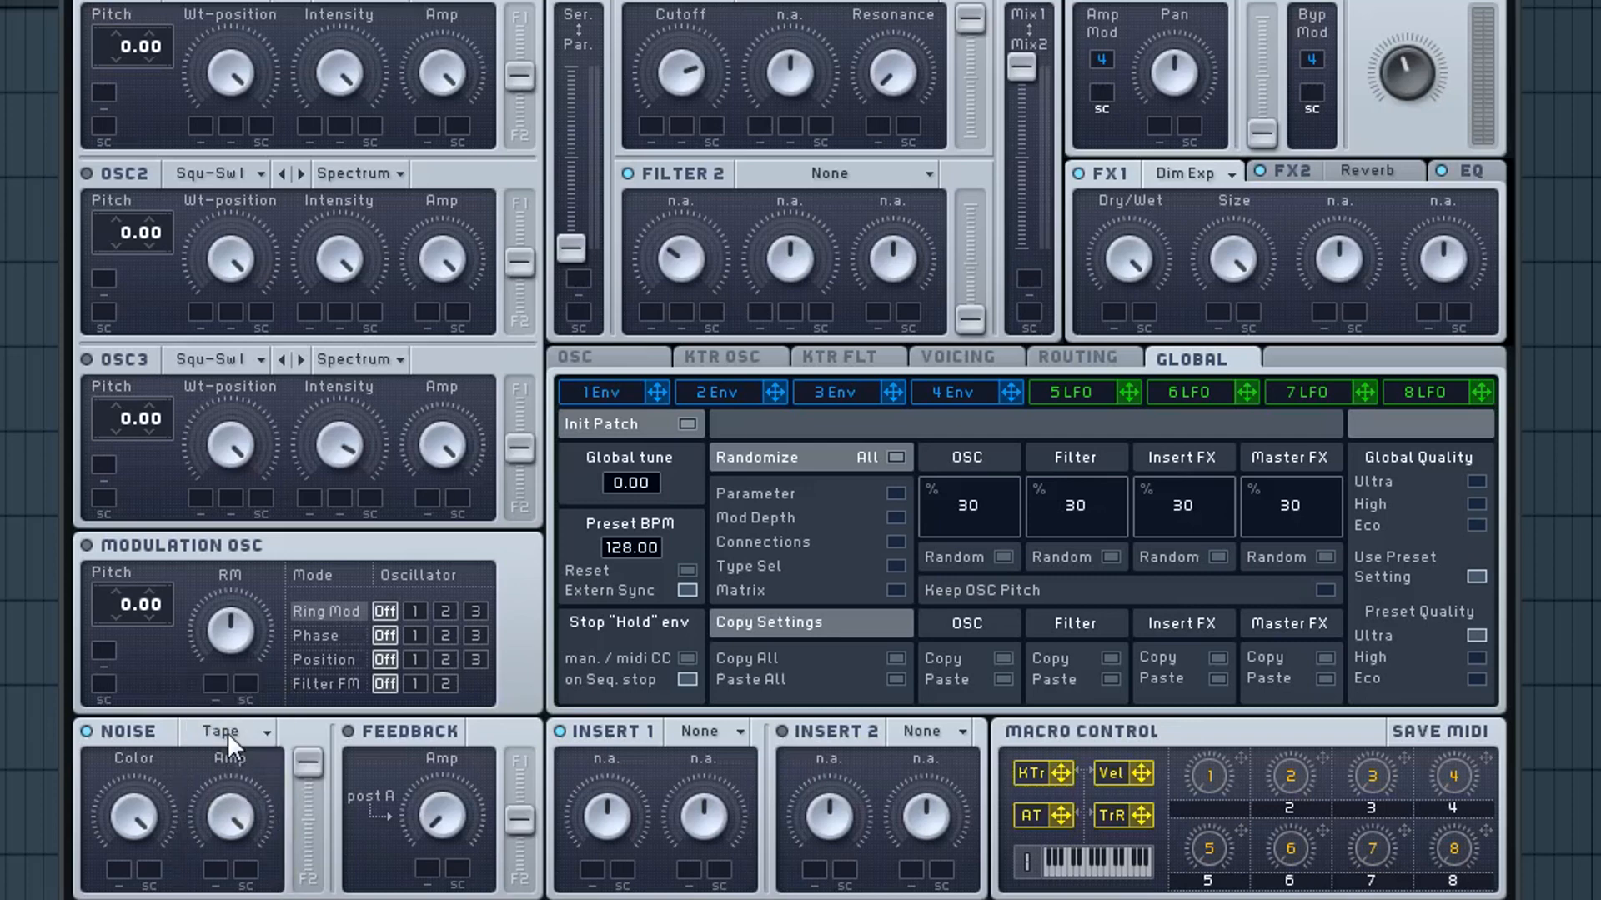
{"action": "left_click", "coordinate": [228, 733]}
{"action": "left_click", "coordinate": [232, 724]}
Step: Unmute the original Massive channel and audition it together with Massive #2
{"action": "key", "text": "F6"}
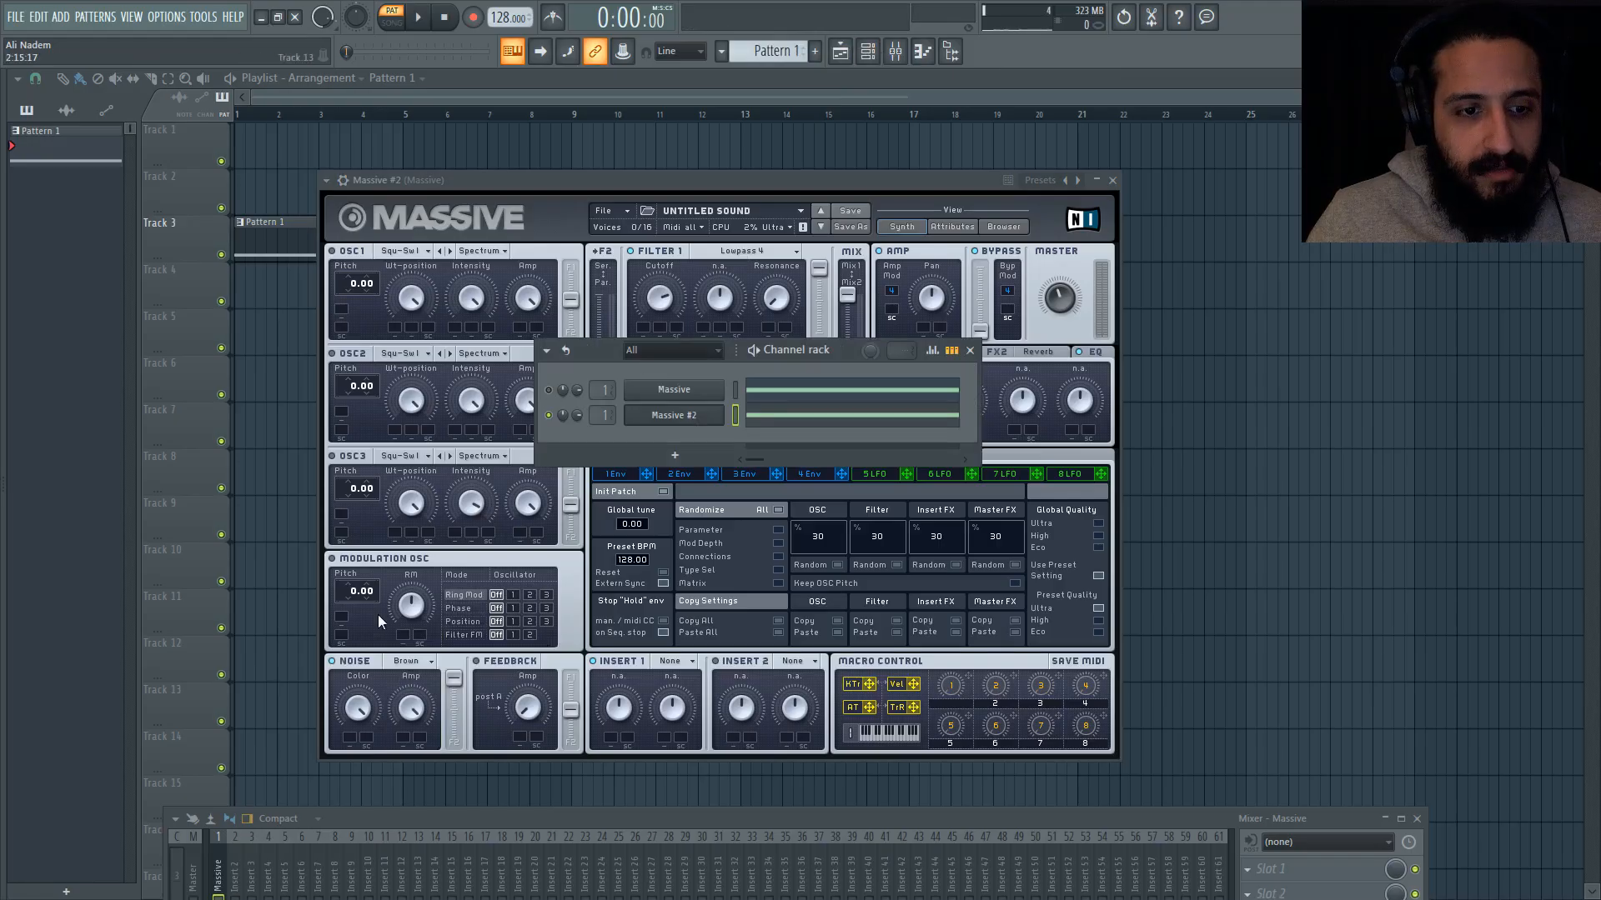
{"action": "left_click", "coordinate": [551, 390]}
{"action": "key", "text": "space"}
{"action": "left_click", "coordinate": [675, 418]}
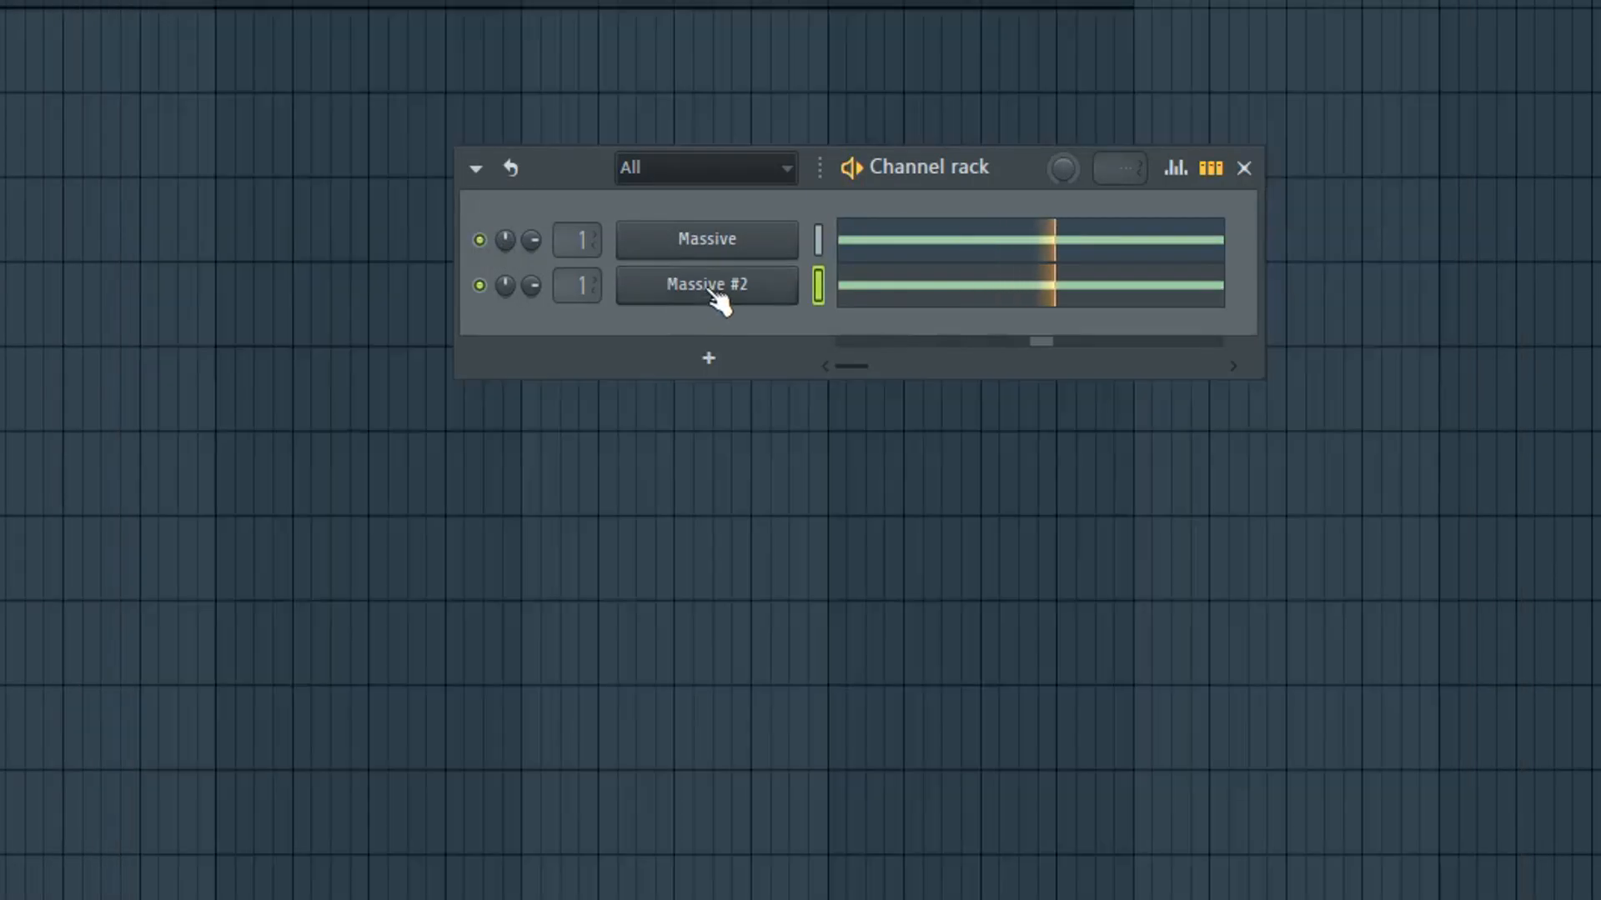
{"action": "left_click", "coordinate": [713, 293]}
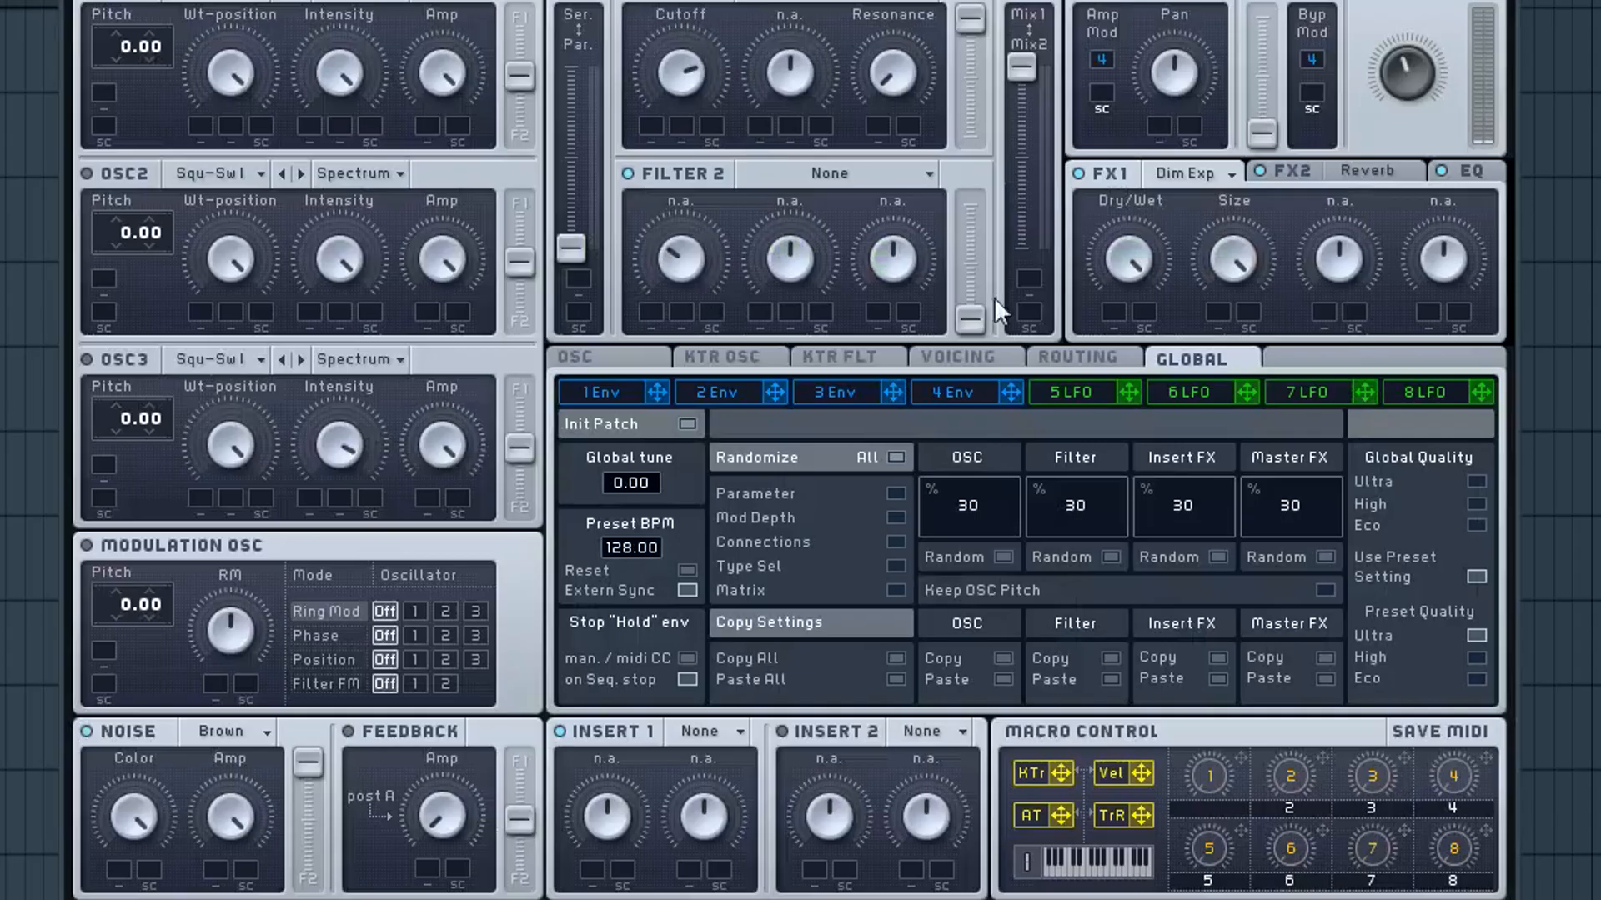
{"action": "key", "text": "F6"}
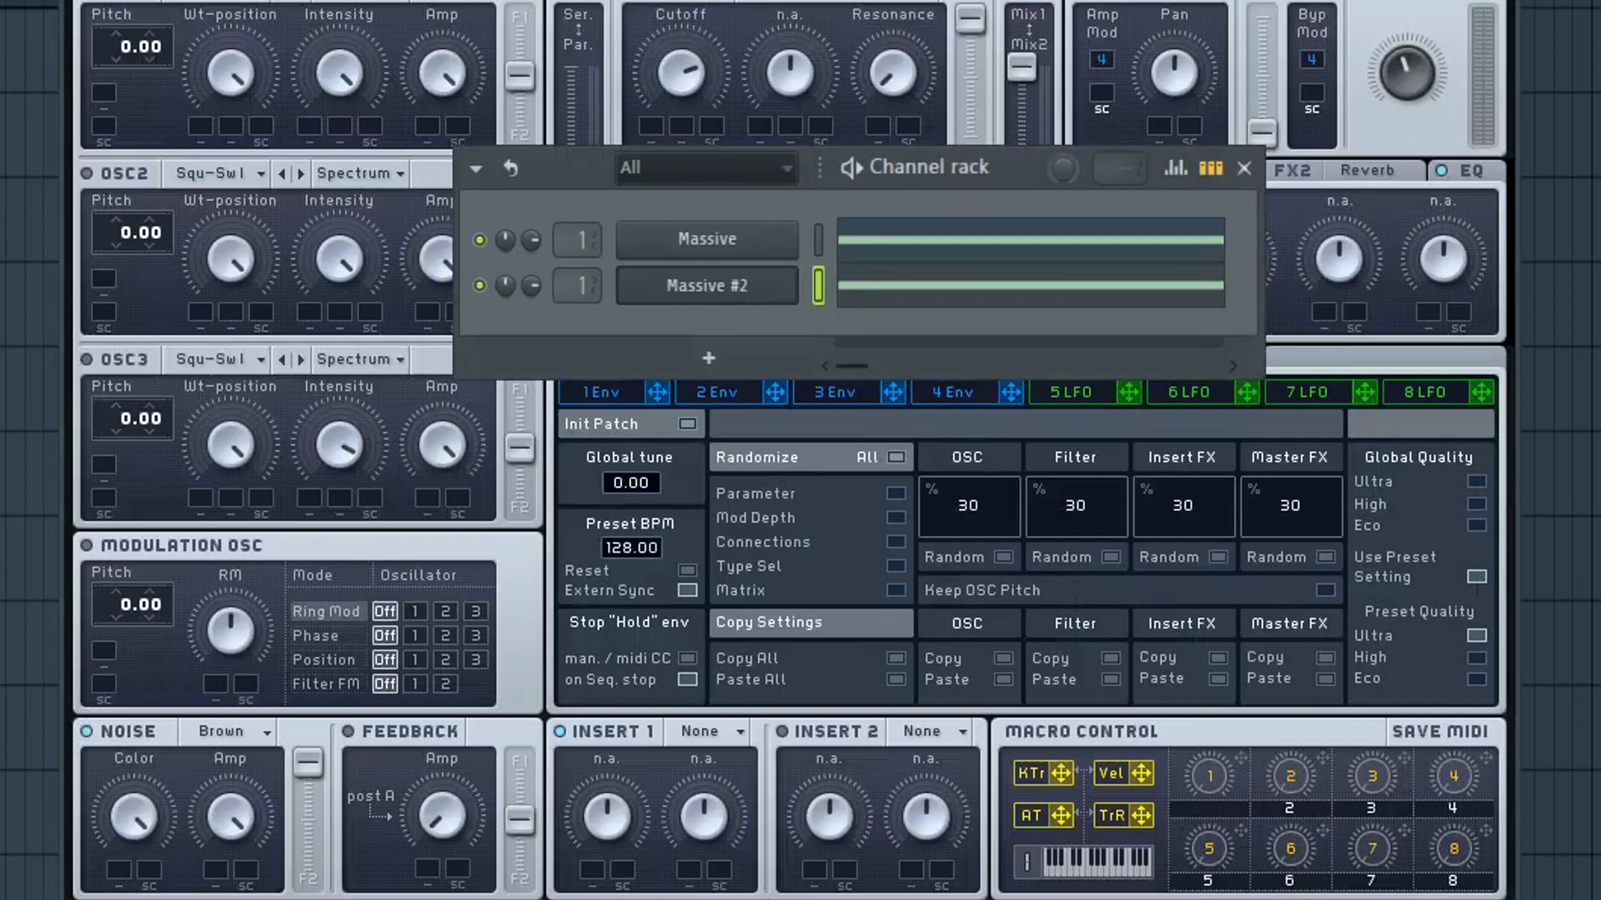
Step: Bring up the Massive #2 synth and change its noise type to Paper
{"action": "left_click", "coordinate": [819, 240]}
{"action": "left_click", "coordinate": [755, 295]}
{"action": "left_click", "coordinate": [220, 730]}
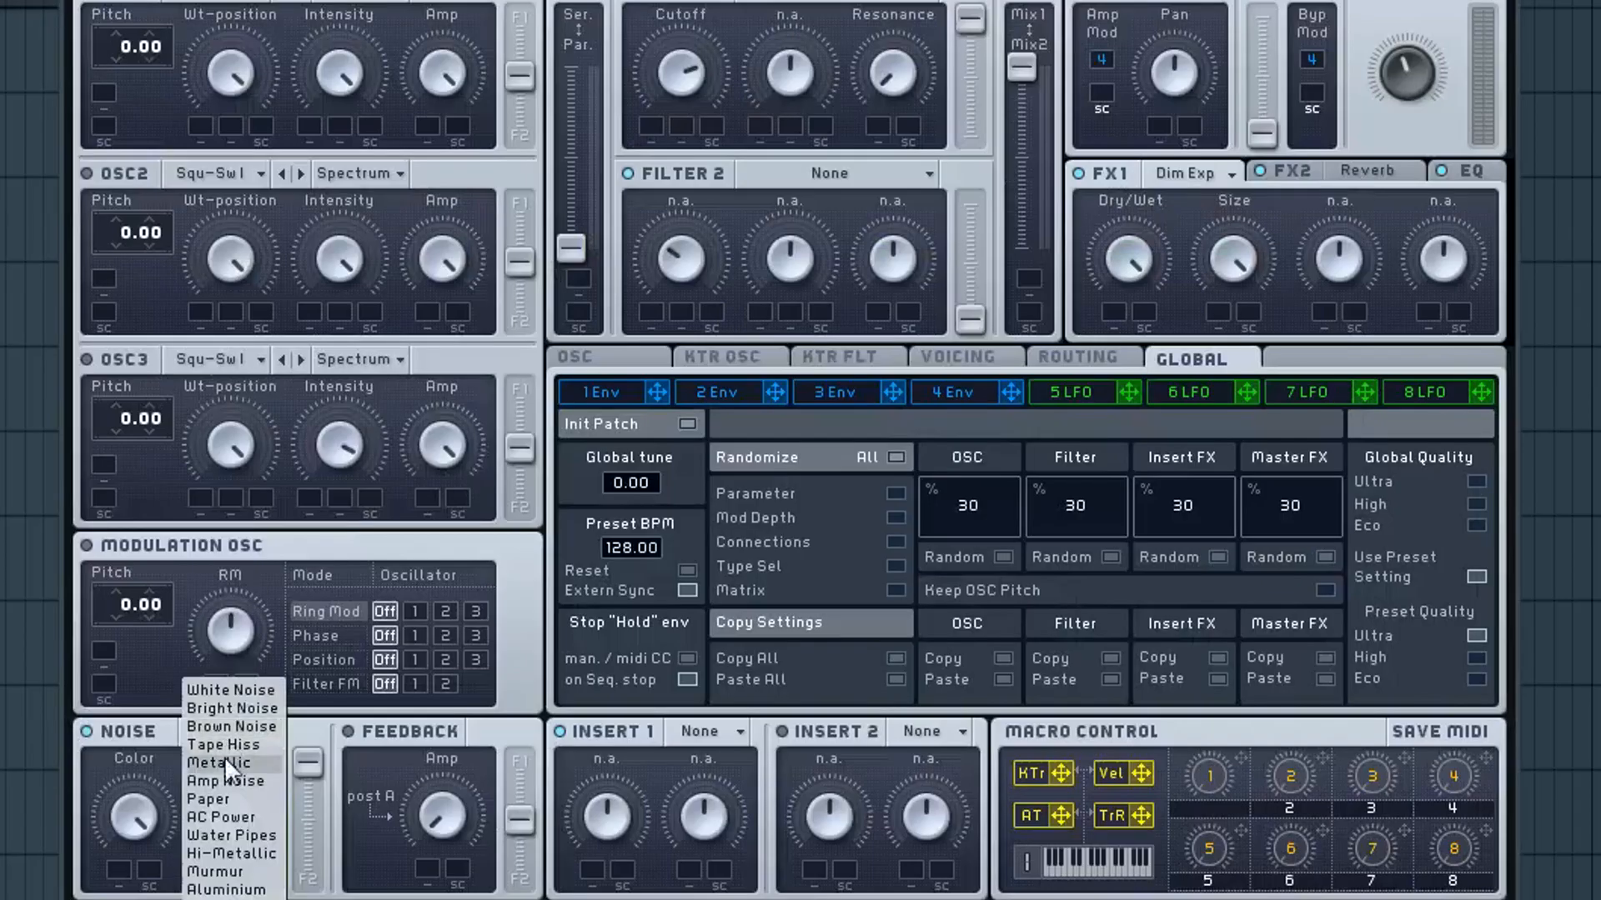
{"action": "left_click", "coordinate": [252, 800]}
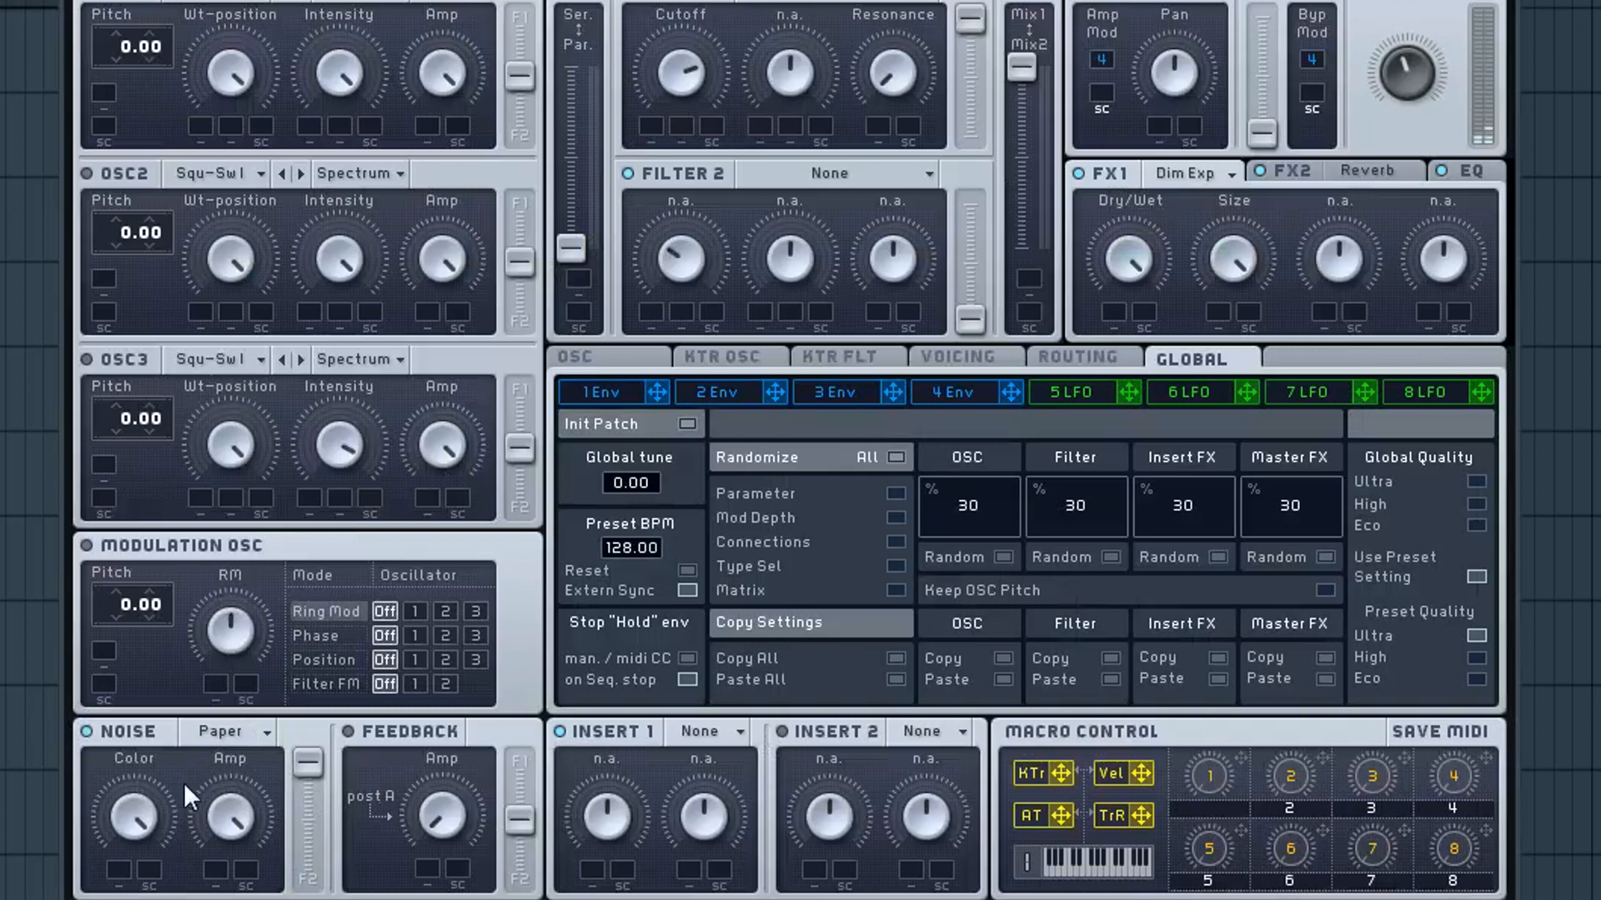
Step: Lower the master volume of Massive #2 to balance its paper noise against the other layer
{"action": "left_click_drag", "start_coordinate": [1408, 62], "coordinate": [1404, 171]}
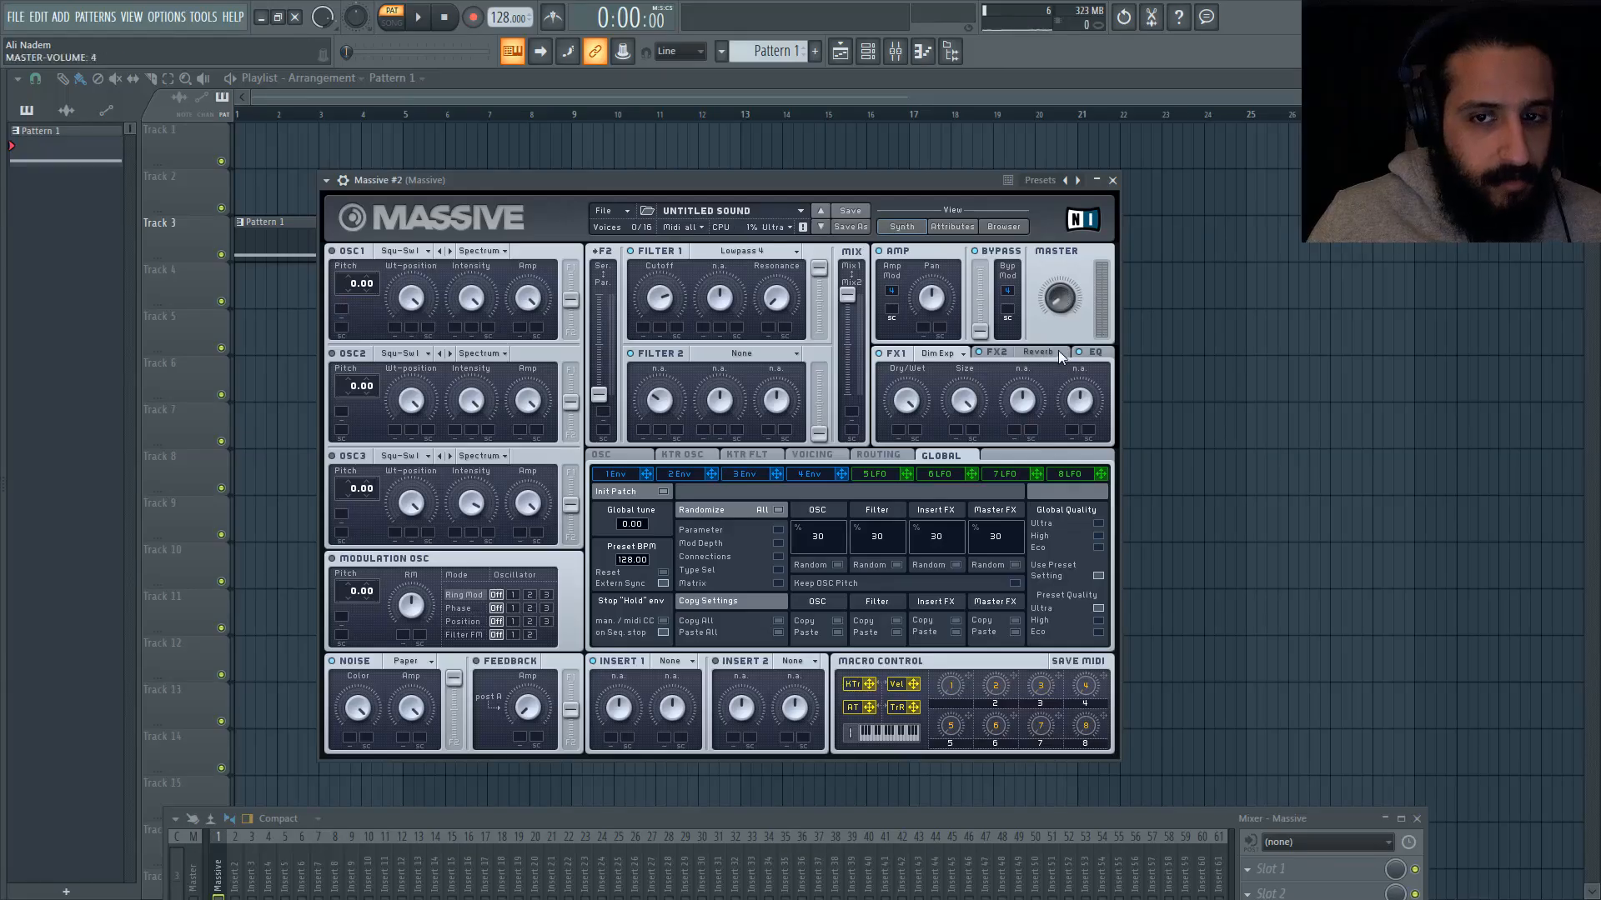
{"action": "key", "text": "F6"}
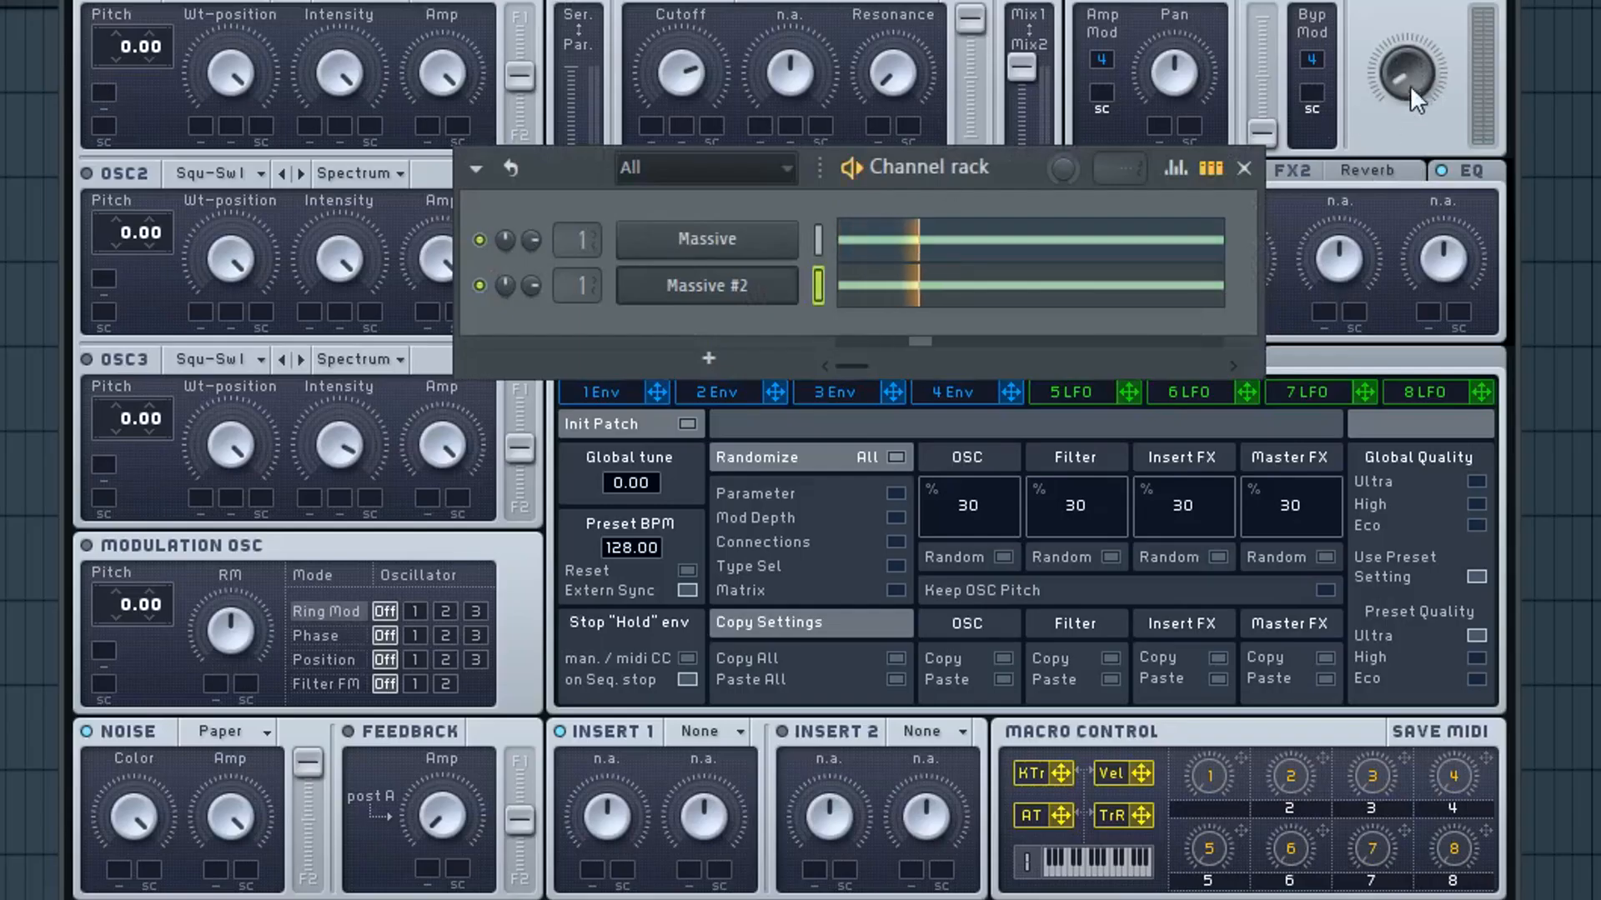
{"action": "key", "text": "F6"}
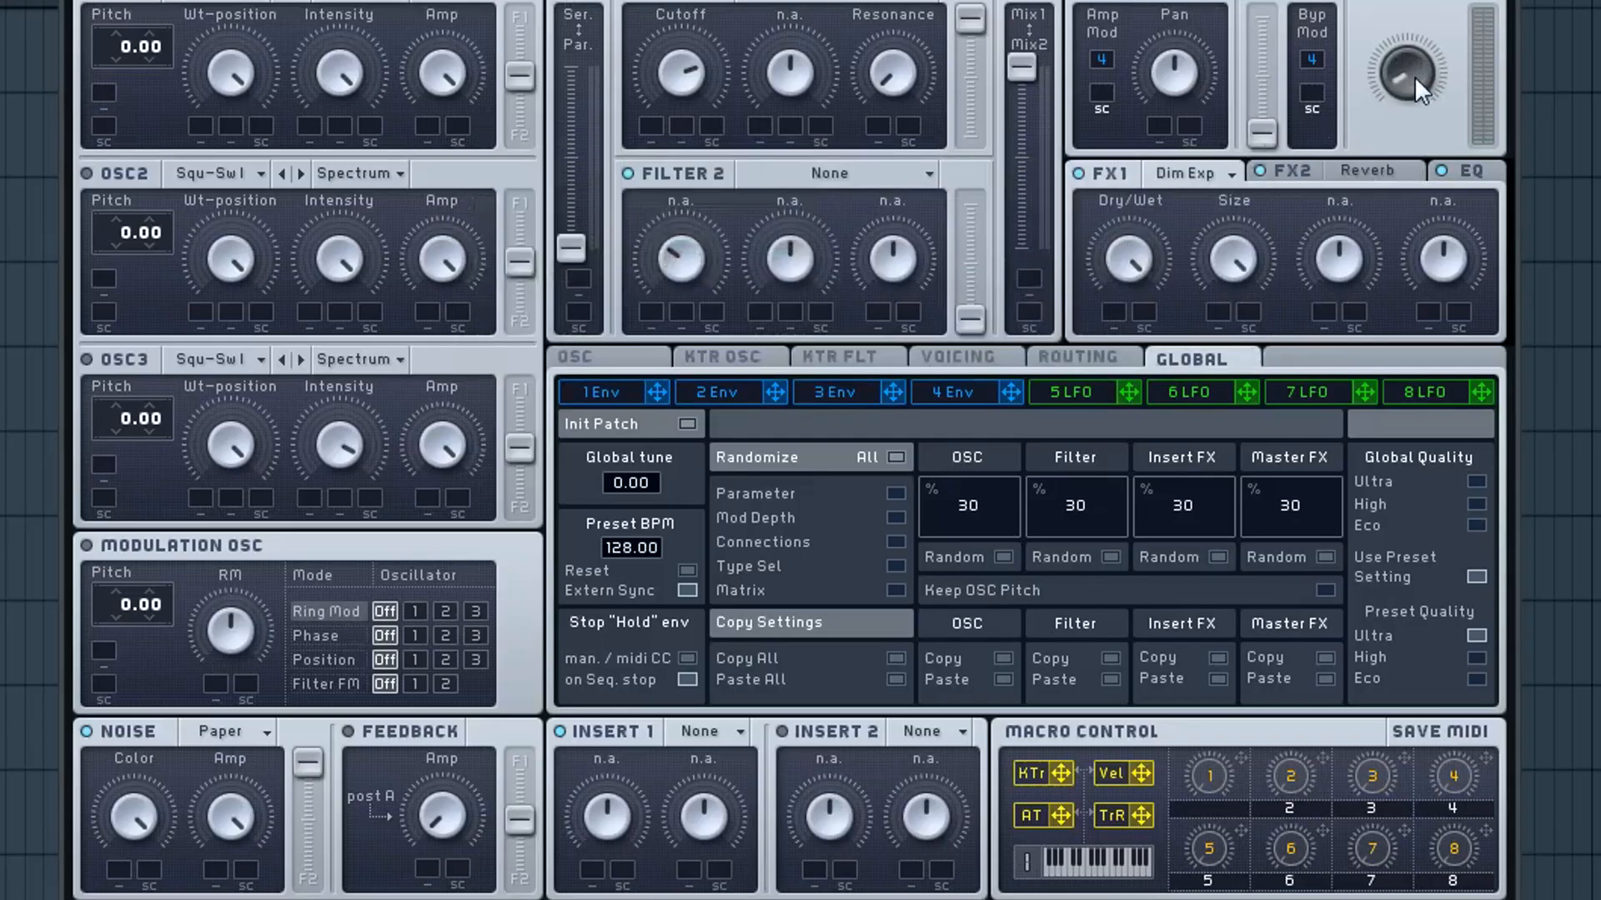
{"action": "left_click_drag", "start_coordinate": [1415, 64], "coordinate": [1399, 115]}
Step: Bring up the EQ of Massive #2 and turn its Low Shelf all the way down while testing a note
{"action": "left_click_drag", "start_coordinate": [133, 817], "coordinate": [164, 897]}
{"action": "left_click", "coordinate": [1461, 171]}
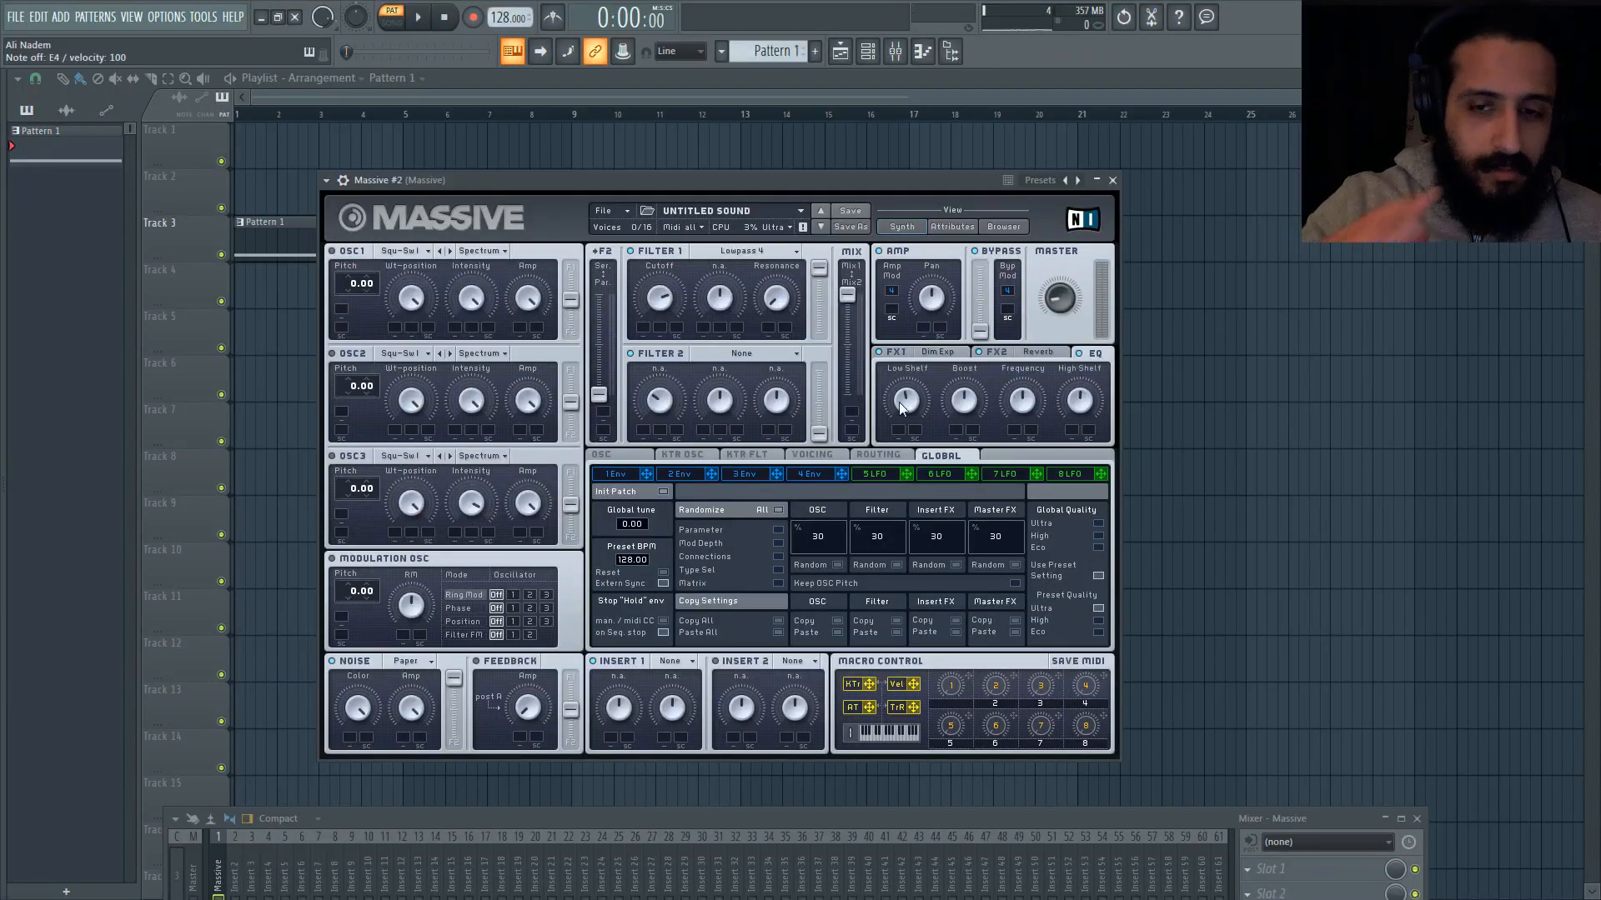
{"action": "key", "text": "c"}
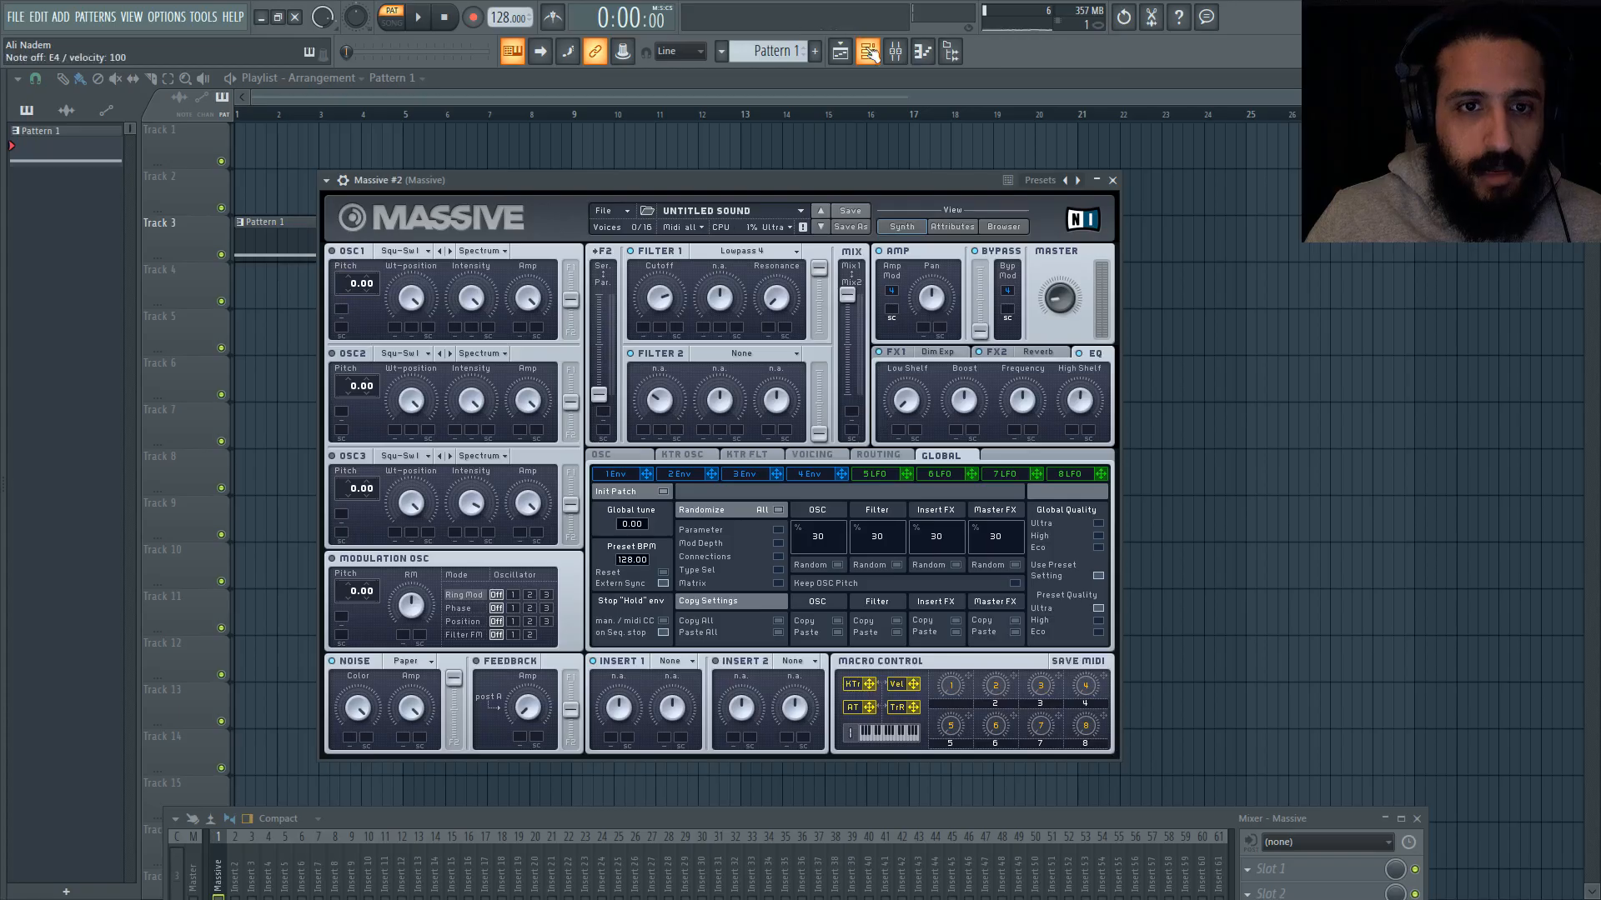
Step: Clone the original Massive channel and bring the channel rack back into view
{"action": "key", "text": "F6"}
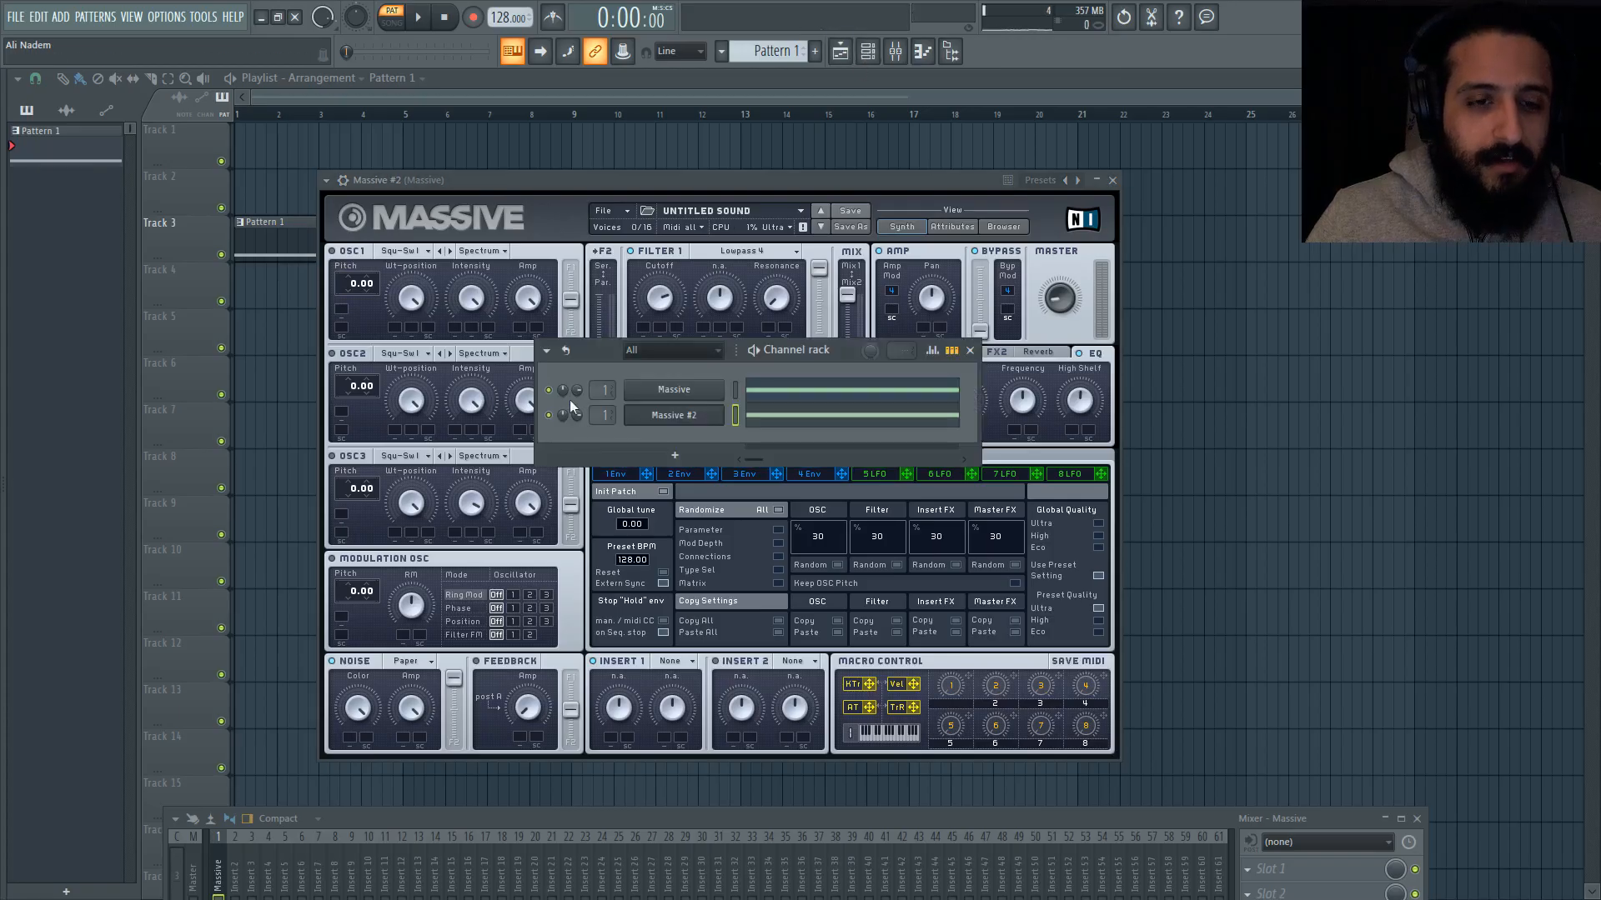
{"action": "right_click", "coordinate": [719, 389]}
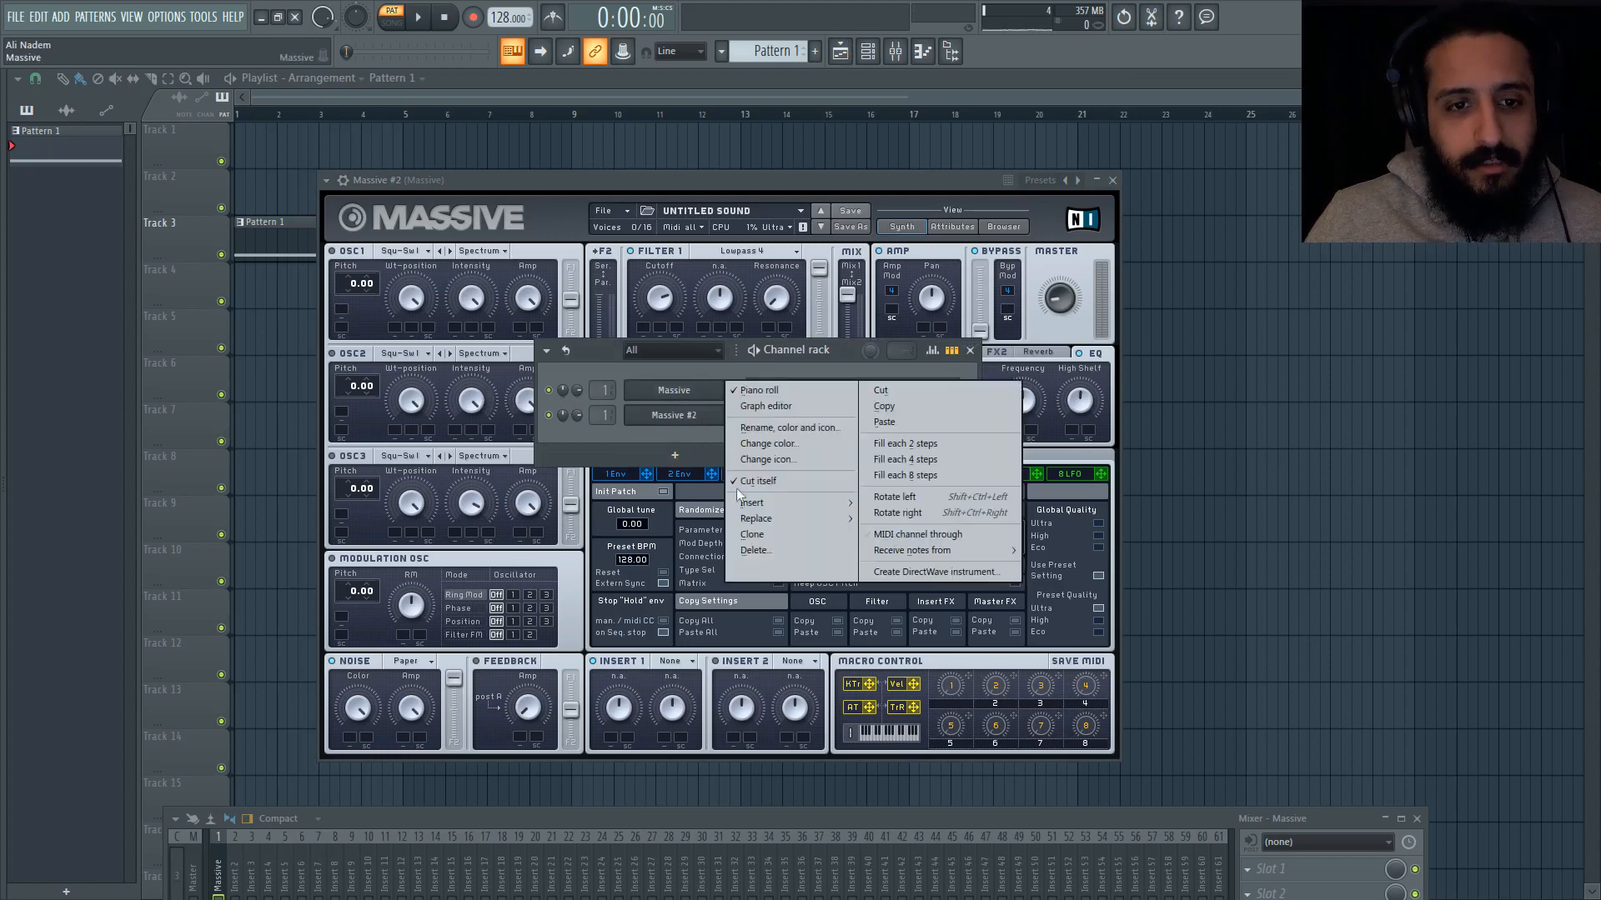
{"action": "left_click", "coordinate": [751, 534]}
{"action": "left_click", "coordinate": [868, 53]}
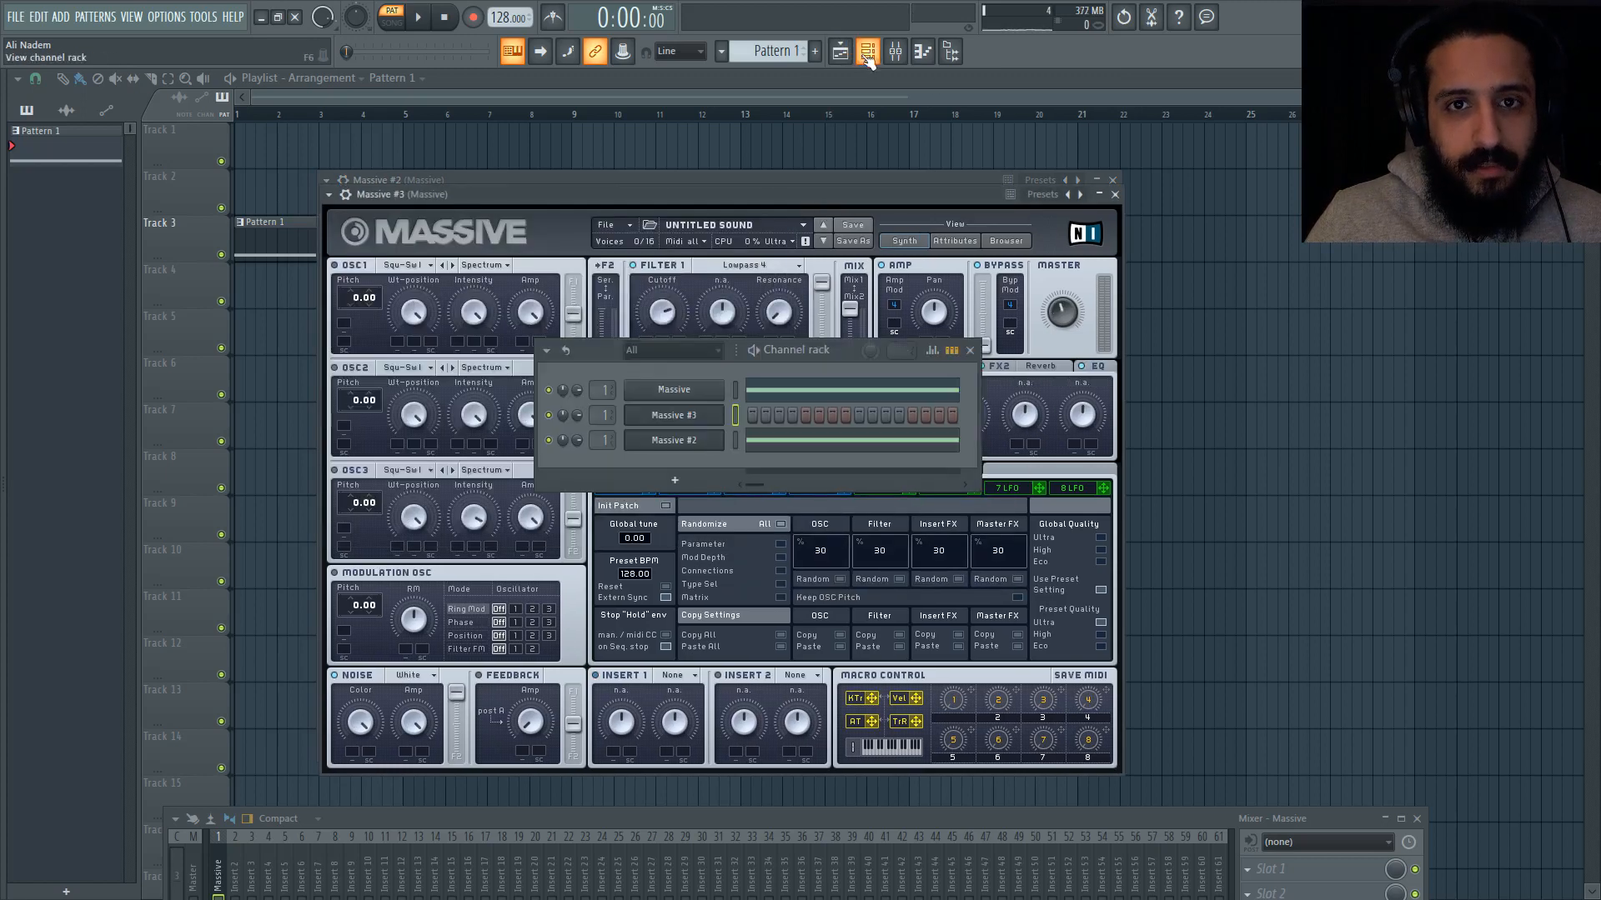
Step: Rename the original Massive channel as NOISE RAIN
{"action": "right_click", "coordinate": [719, 389]}
{"action": "left_click", "coordinate": [784, 415]}
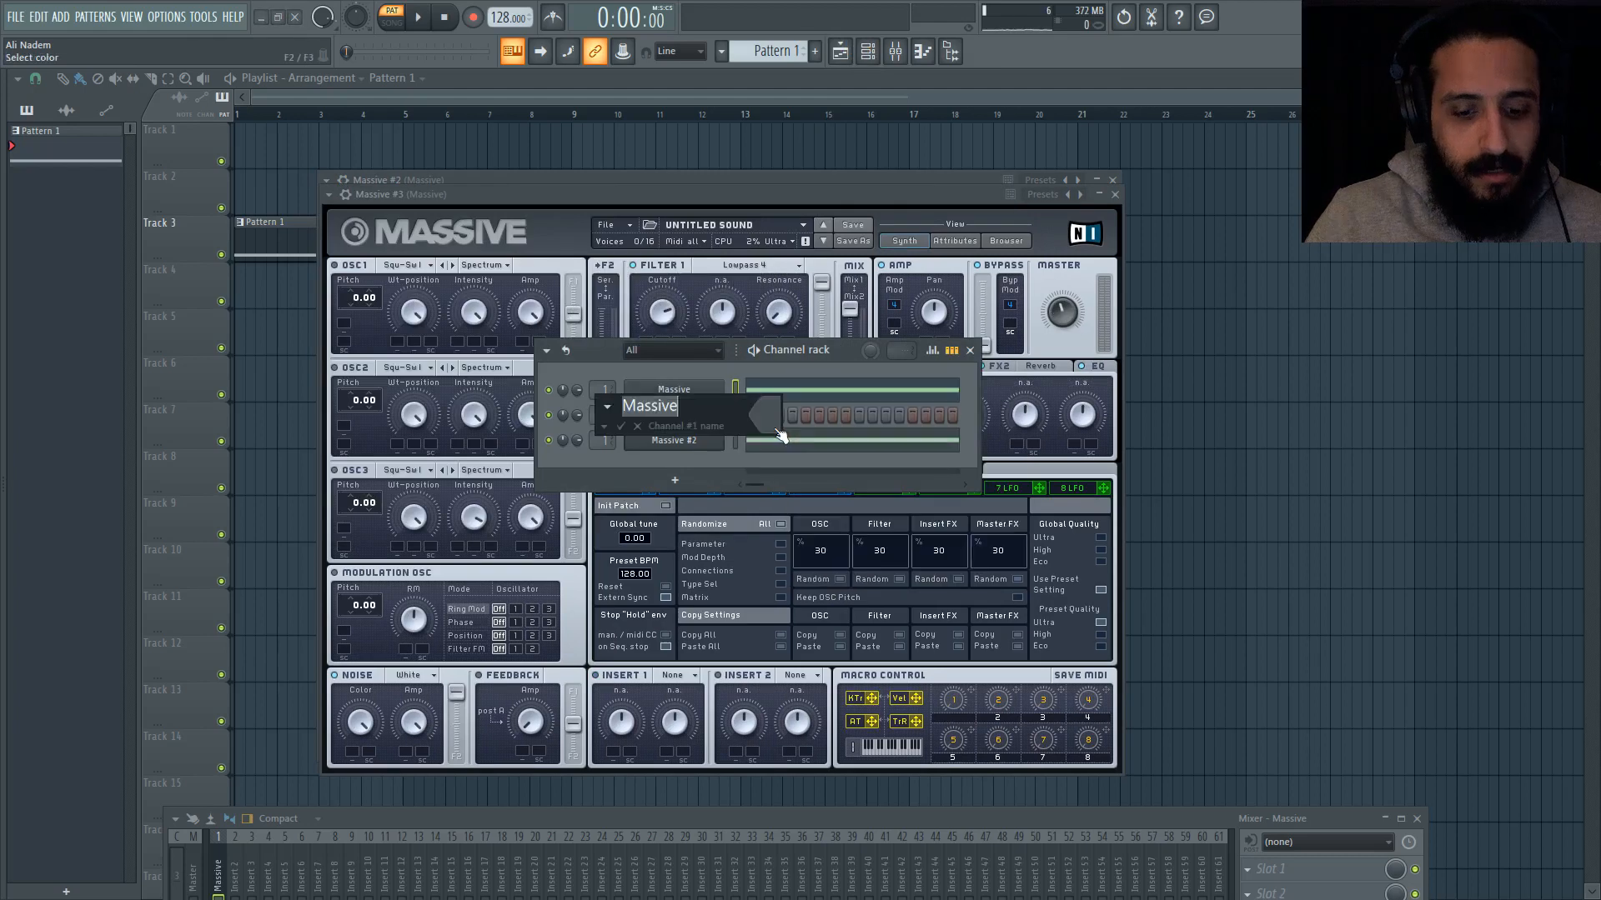
{"action": "type", "text": "NOISE RAIN"}
{"action": "key", "text": "Return"}
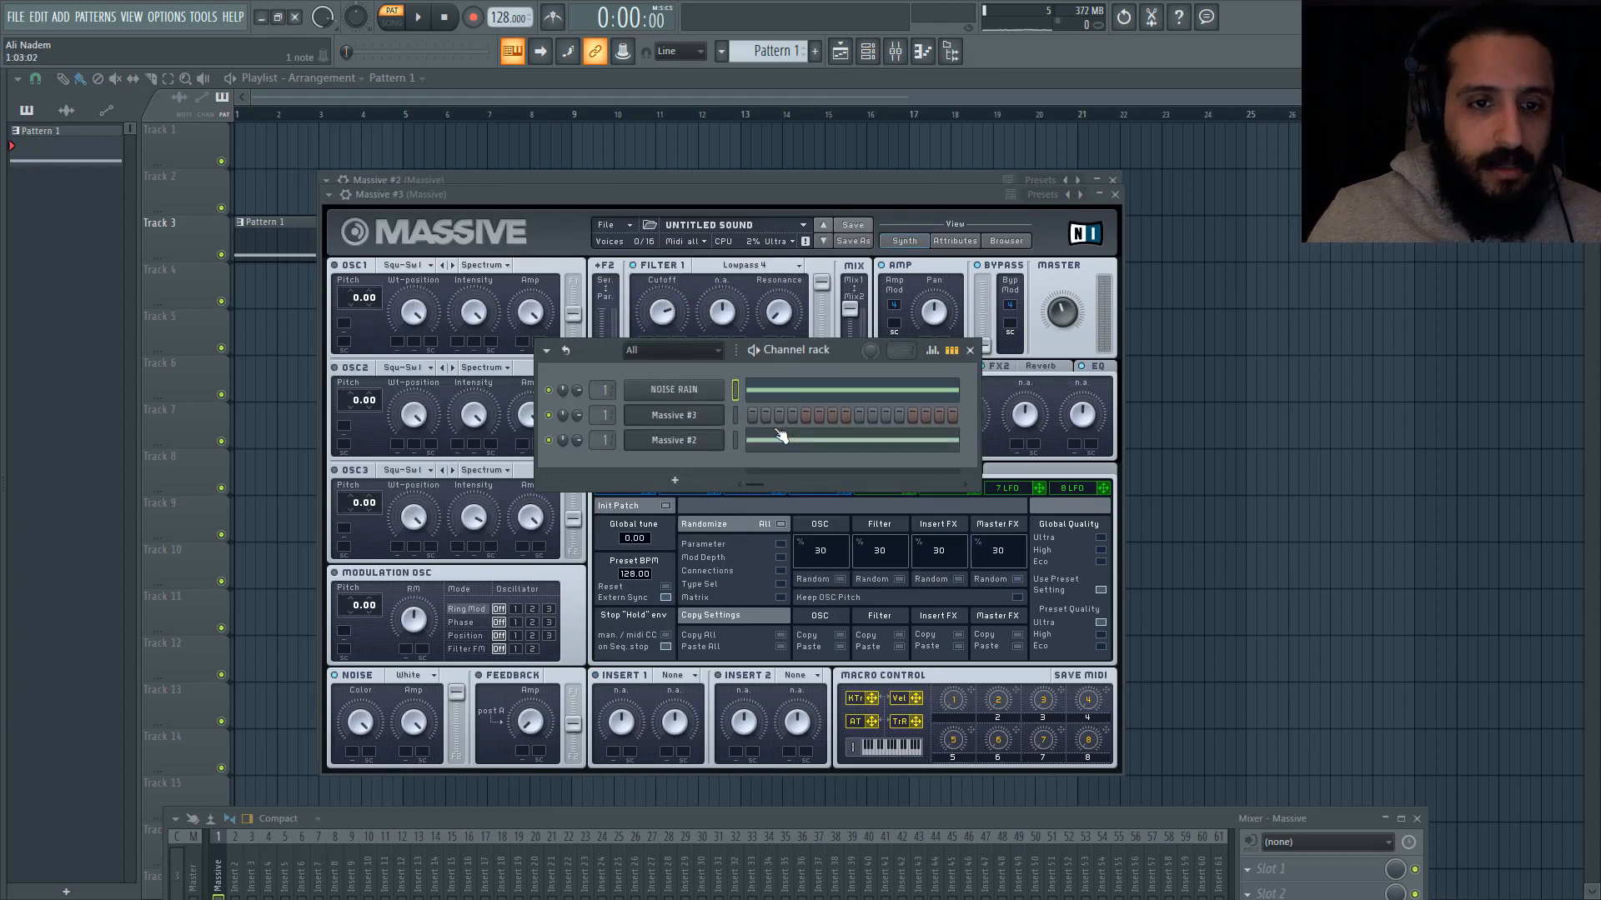
Step: Rename the Massive #2 channel as NOISE PAPER
{"action": "right_click", "coordinate": [720, 435]}
{"action": "left_click", "coordinate": [776, 473]}
{"action": "type", "text": "NOISE"}
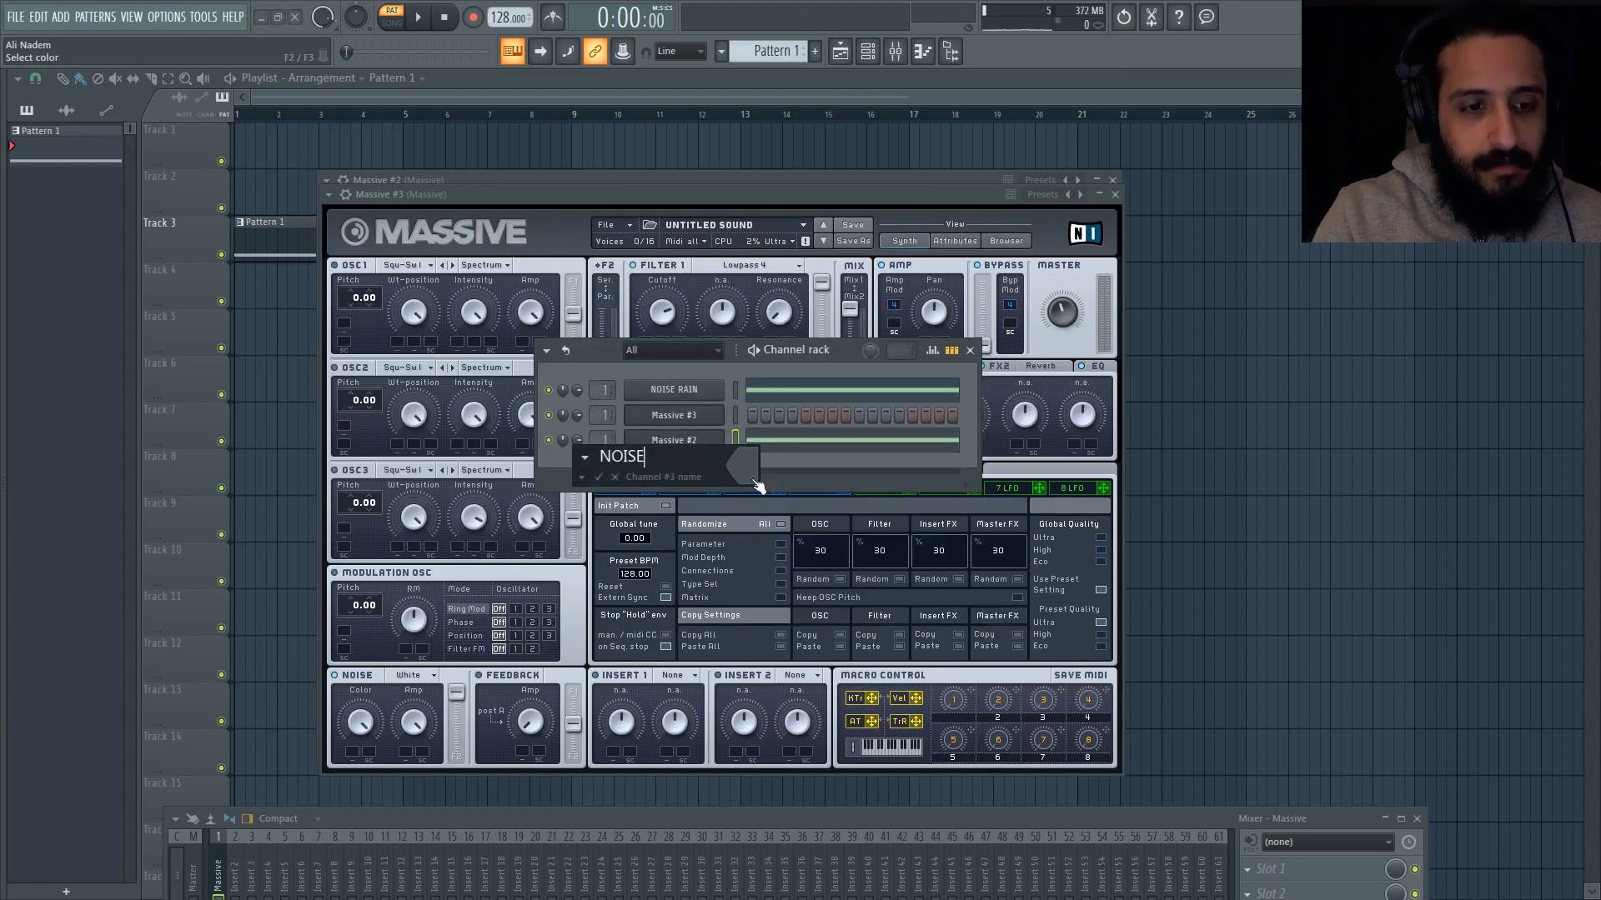
{"action": "type", "text": " PAPER"}
{"action": "key", "text": "Return"}
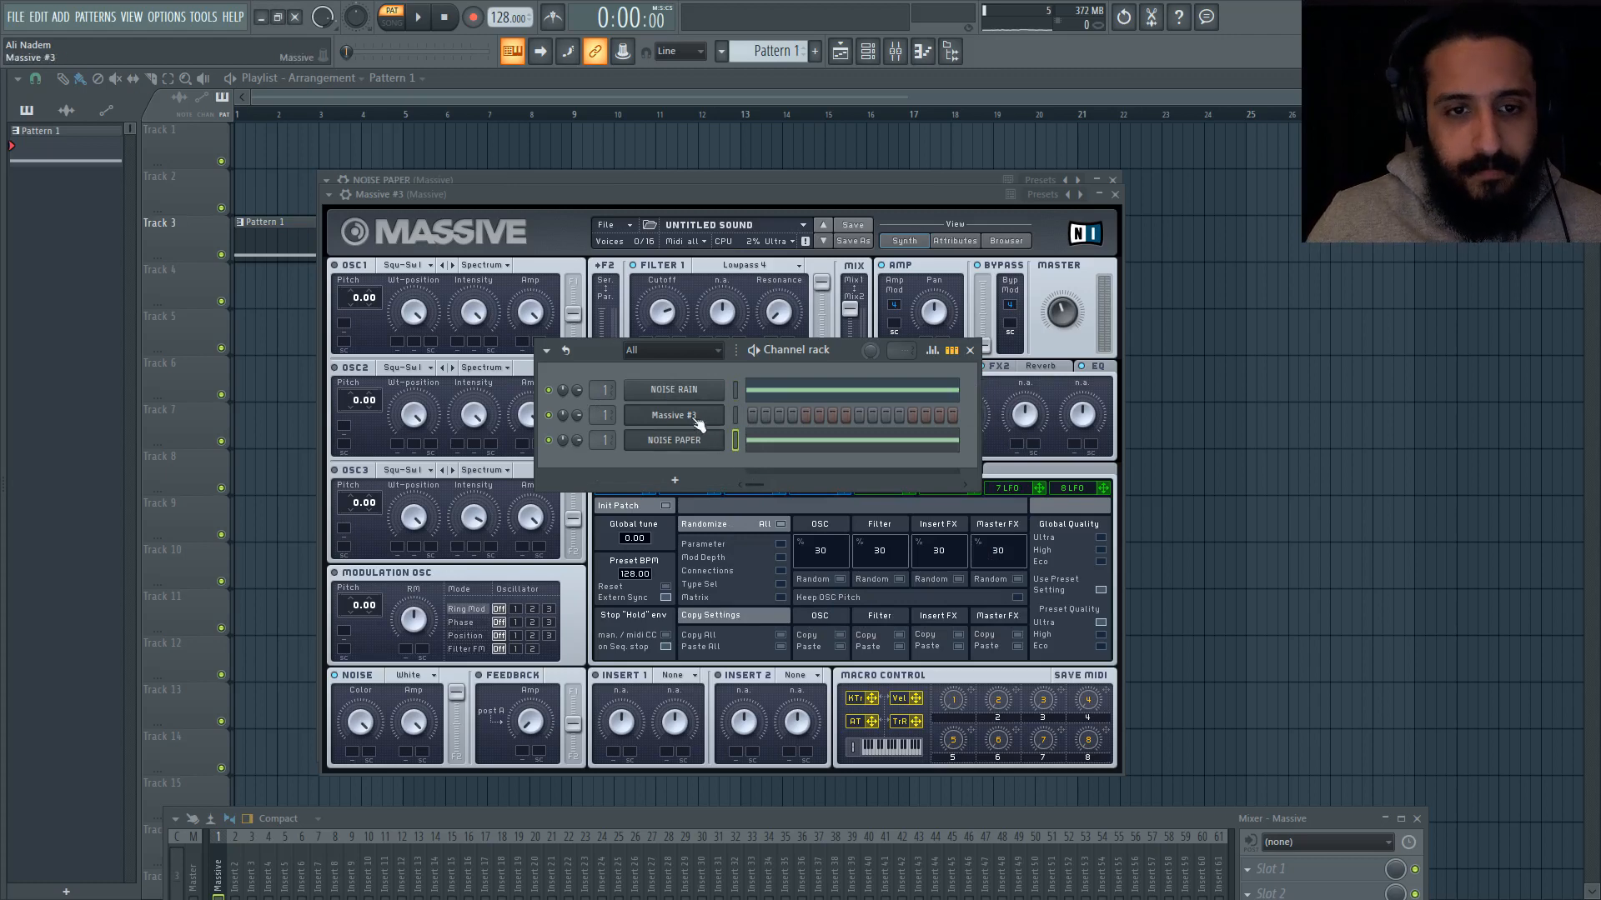
Step: Rename the Massive #3 channel as NOISE DEEP
{"action": "right_click", "coordinate": [698, 424]}
{"action": "left_click", "coordinate": [773, 452]}
{"action": "type", "text": "NOISE"}
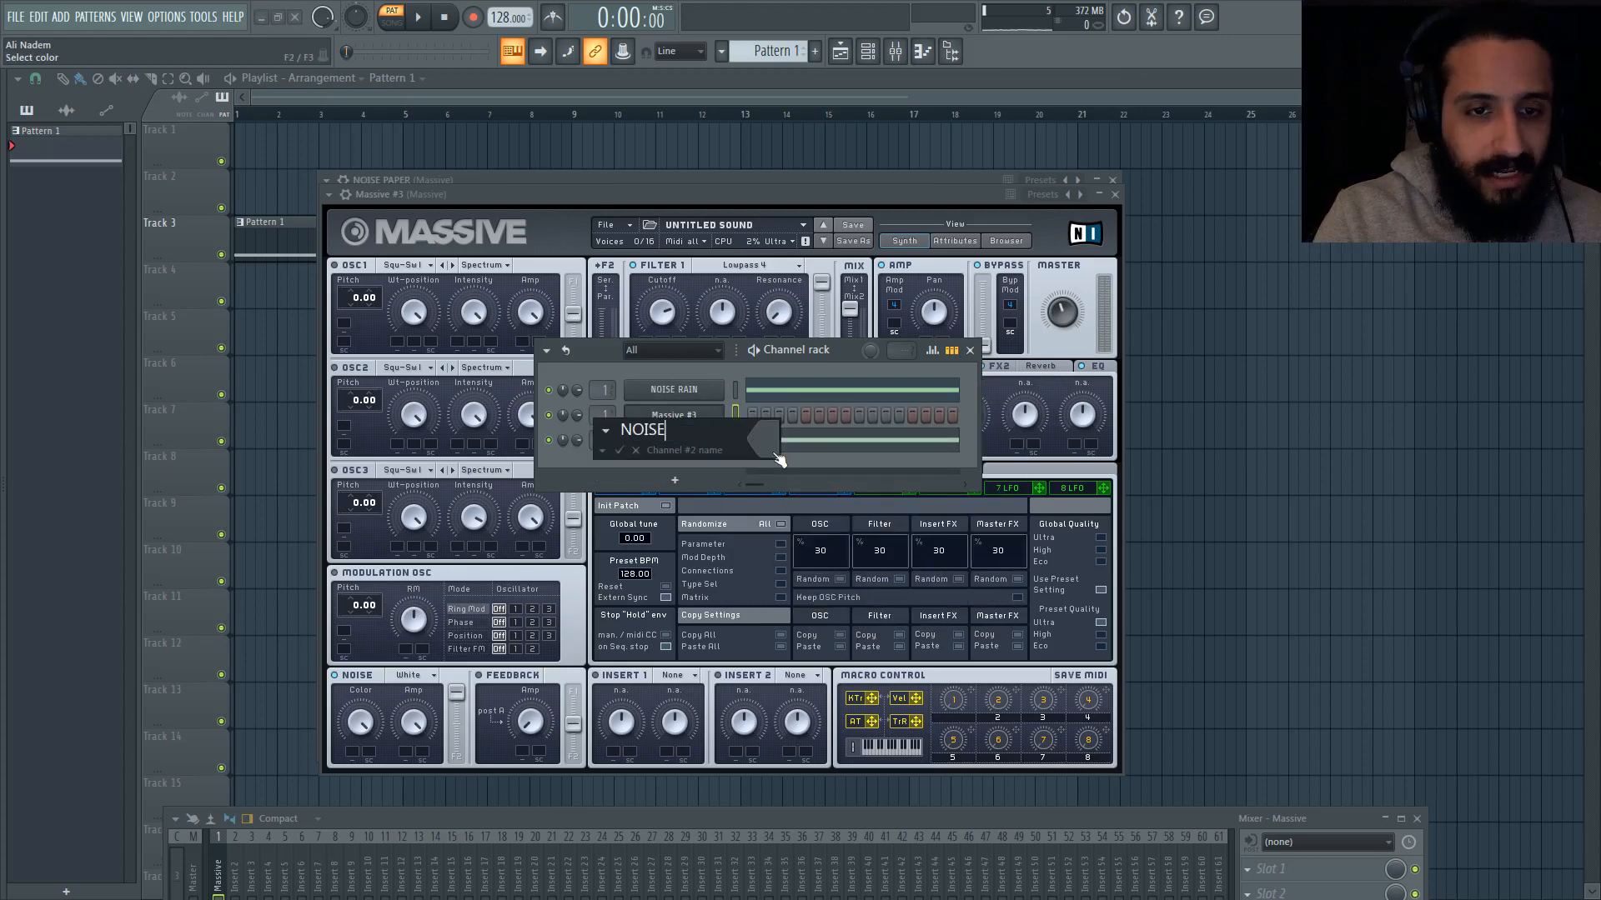
{"action": "type", "text": " BROWN"}
{"action": "key", "text": "BackSpace"}
{"action": "key", "text": "BackSpace"}
{"action": "key", "text": "BackSpace"}
{"action": "key", "text": "BackSpace"}
{"action": "key", "text": "BackSpace"}
{"action": "type", "text": "DEE"}
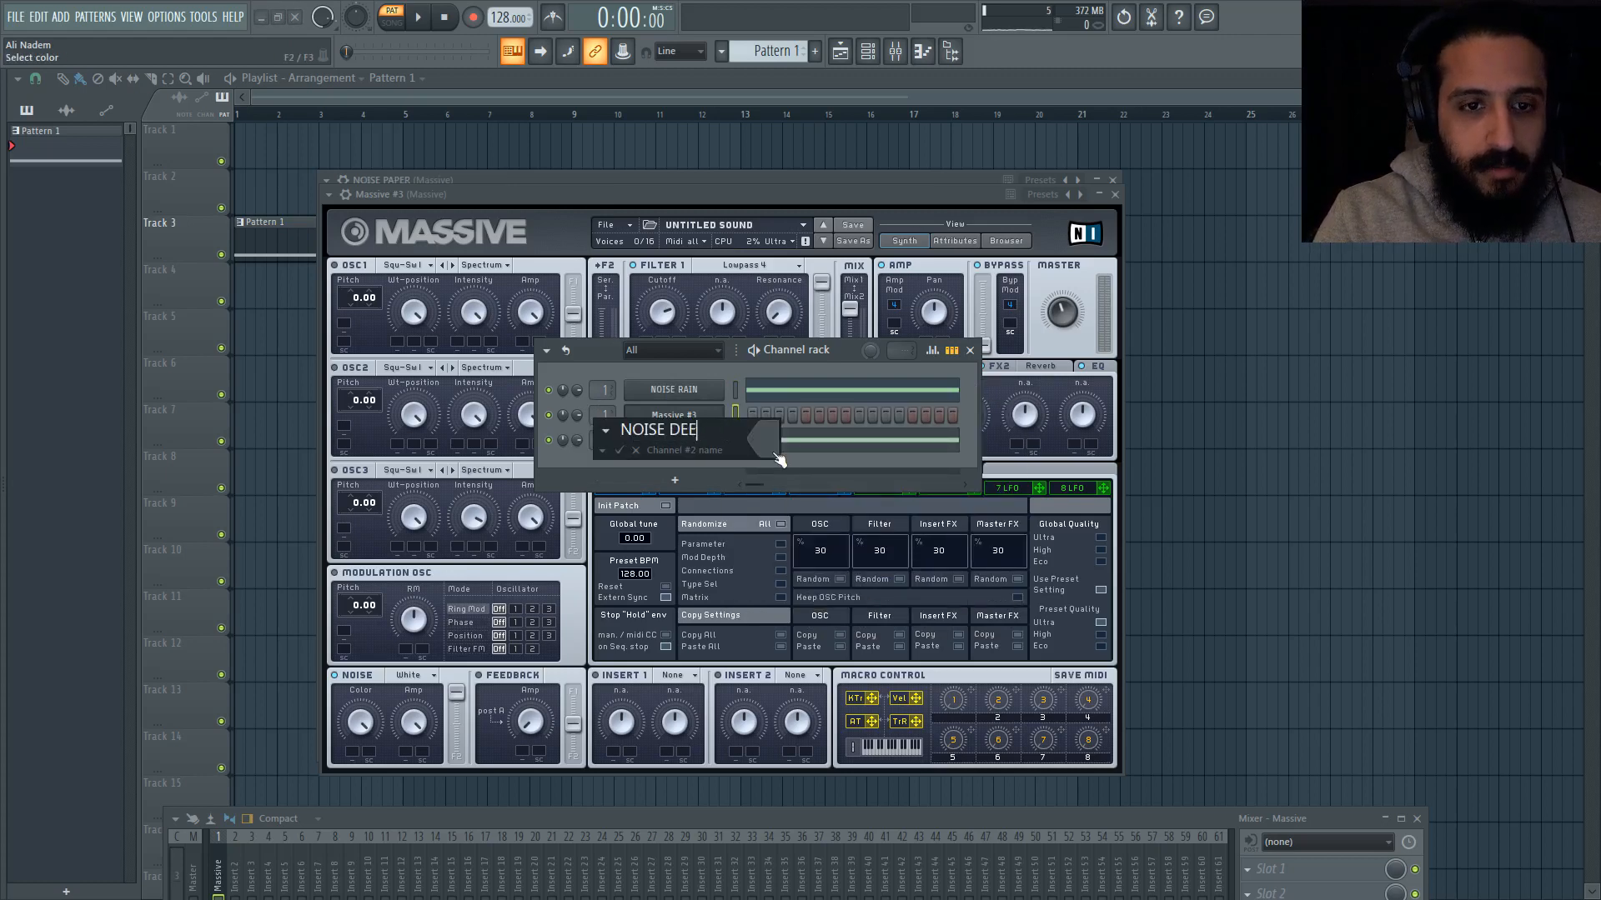
{"action": "type", "text": "P"}
{"action": "key", "text": "Return"}
Step: Paste the notes into the NOISE DEEP channel and set the noise type of its synth to Brown
{"action": "left_click", "coordinate": [679, 417]}
{"action": "right_click", "coordinate": [689, 427]}
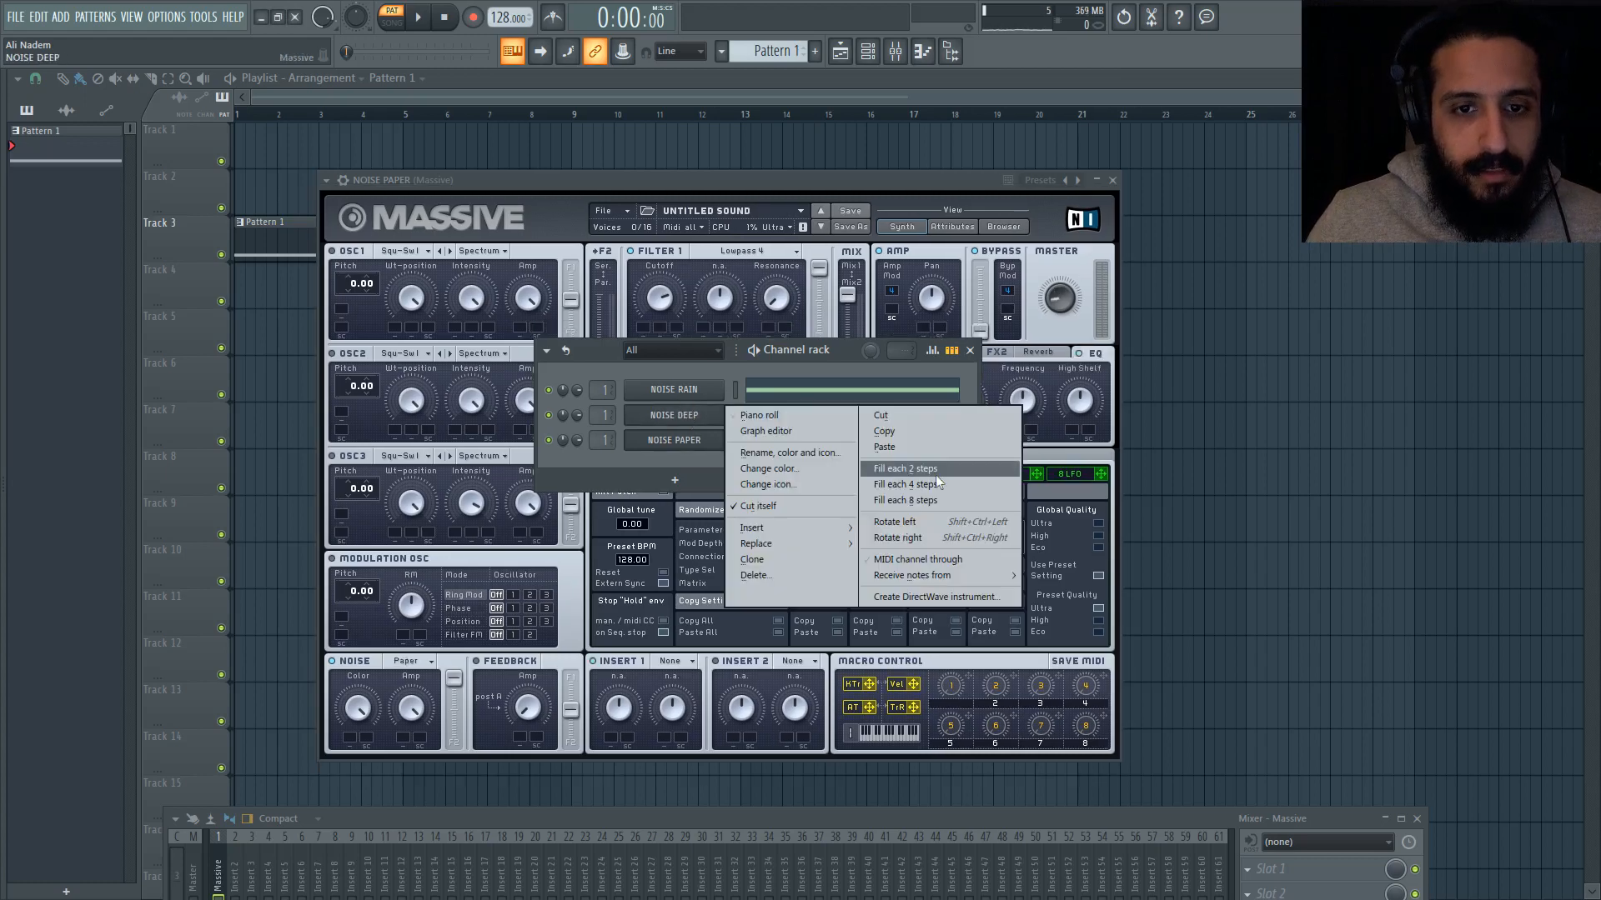
{"action": "left_click", "coordinate": [661, 422]}
{"action": "left_click", "coordinate": [662, 422]}
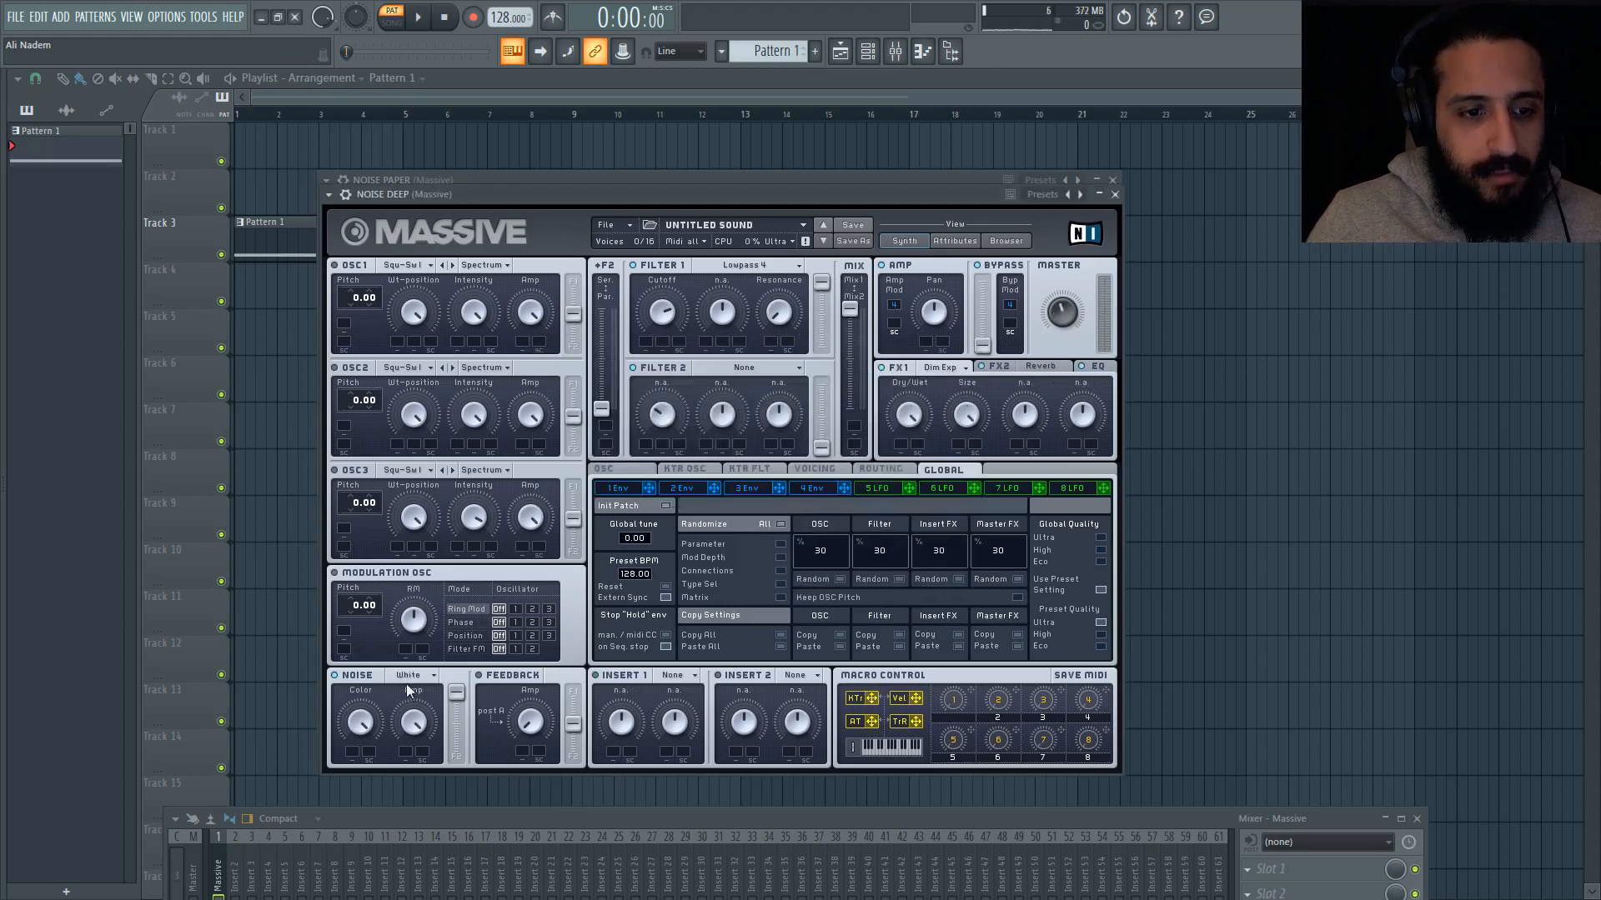
{"action": "left_click", "coordinate": [408, 676]}
{"action": "left_click", "coordinate": [413, 683]}
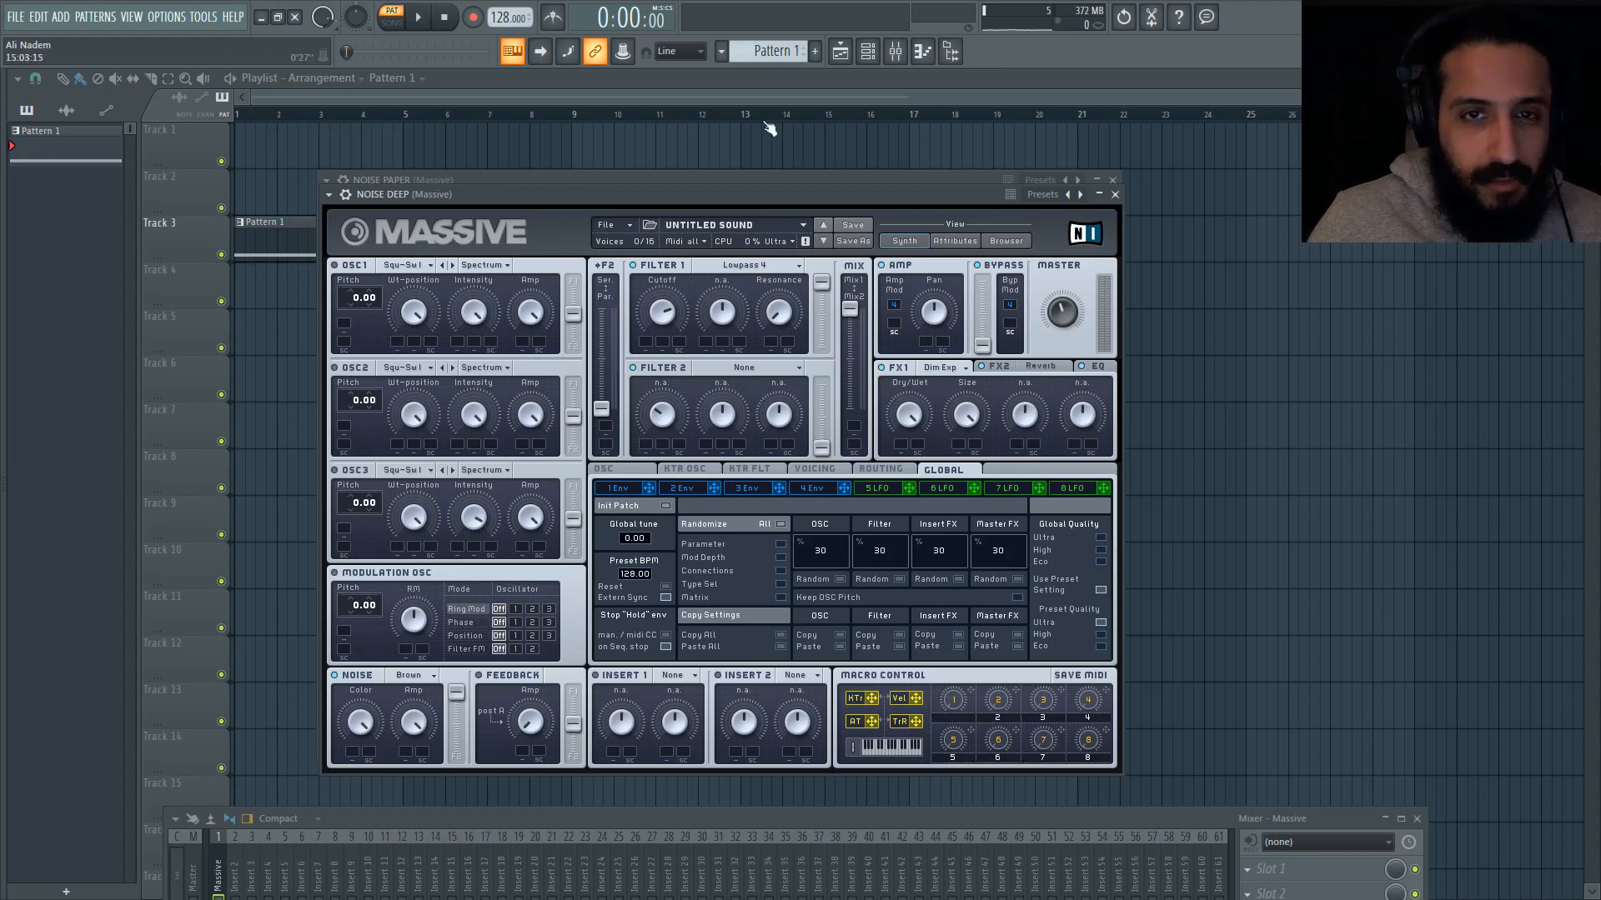
Step: Play the pattern to audition the three noise layers together, and move the NOISE DEEP synth window aside
{"action": "left_click", "coordinate": [867, 52]}
{"action": "key", "text": "space"}
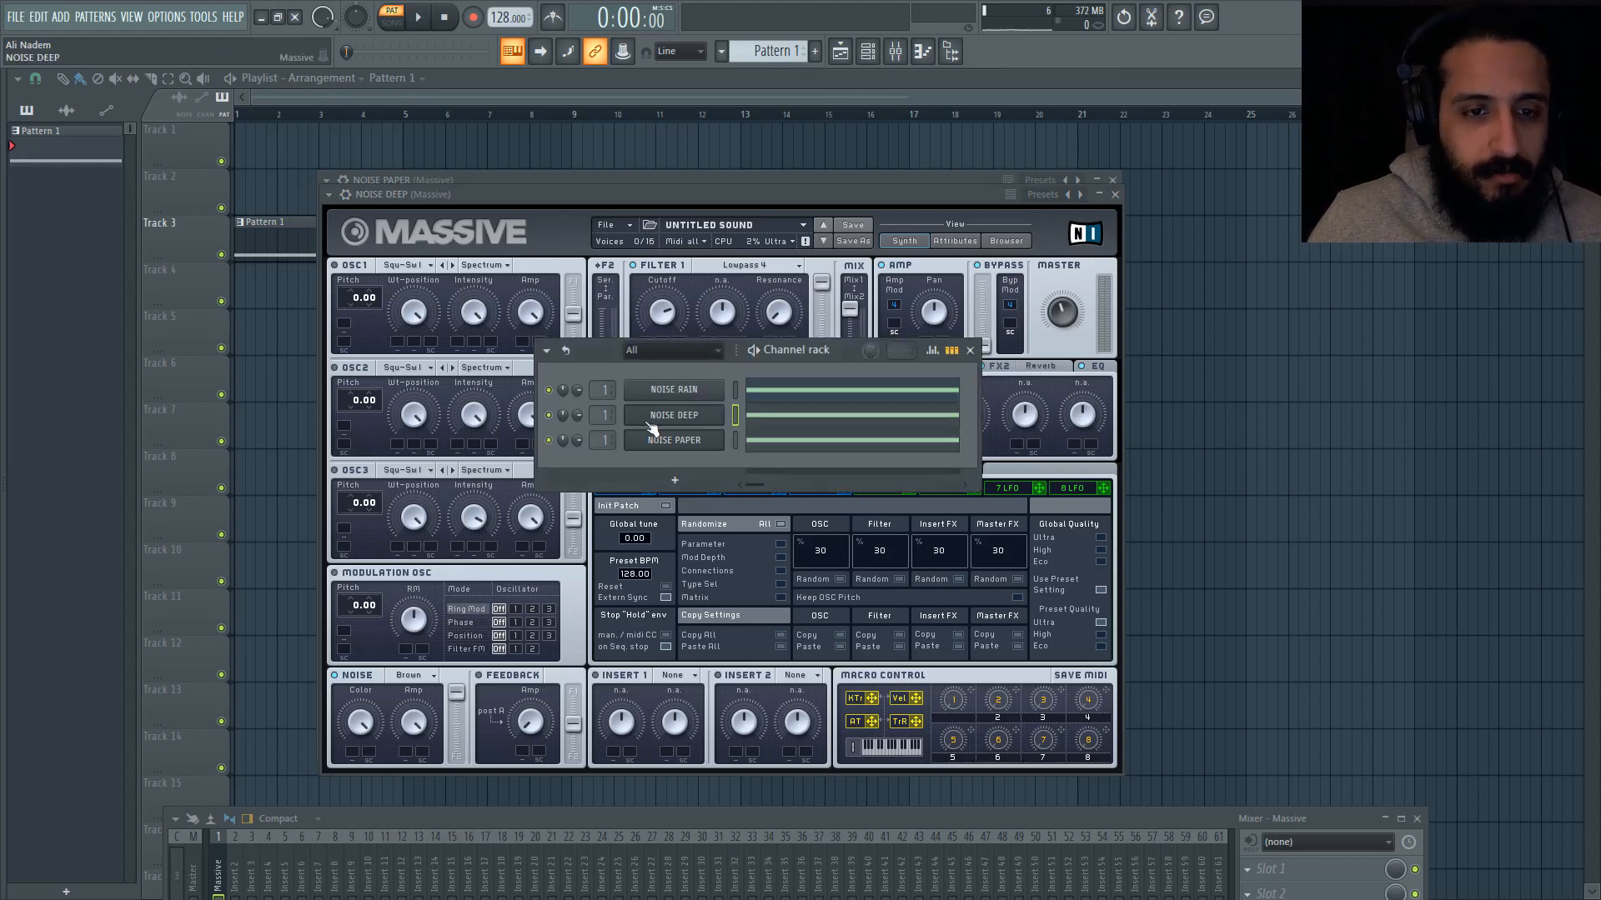
{"action": "left_click", "coordinate": [969, 350]}
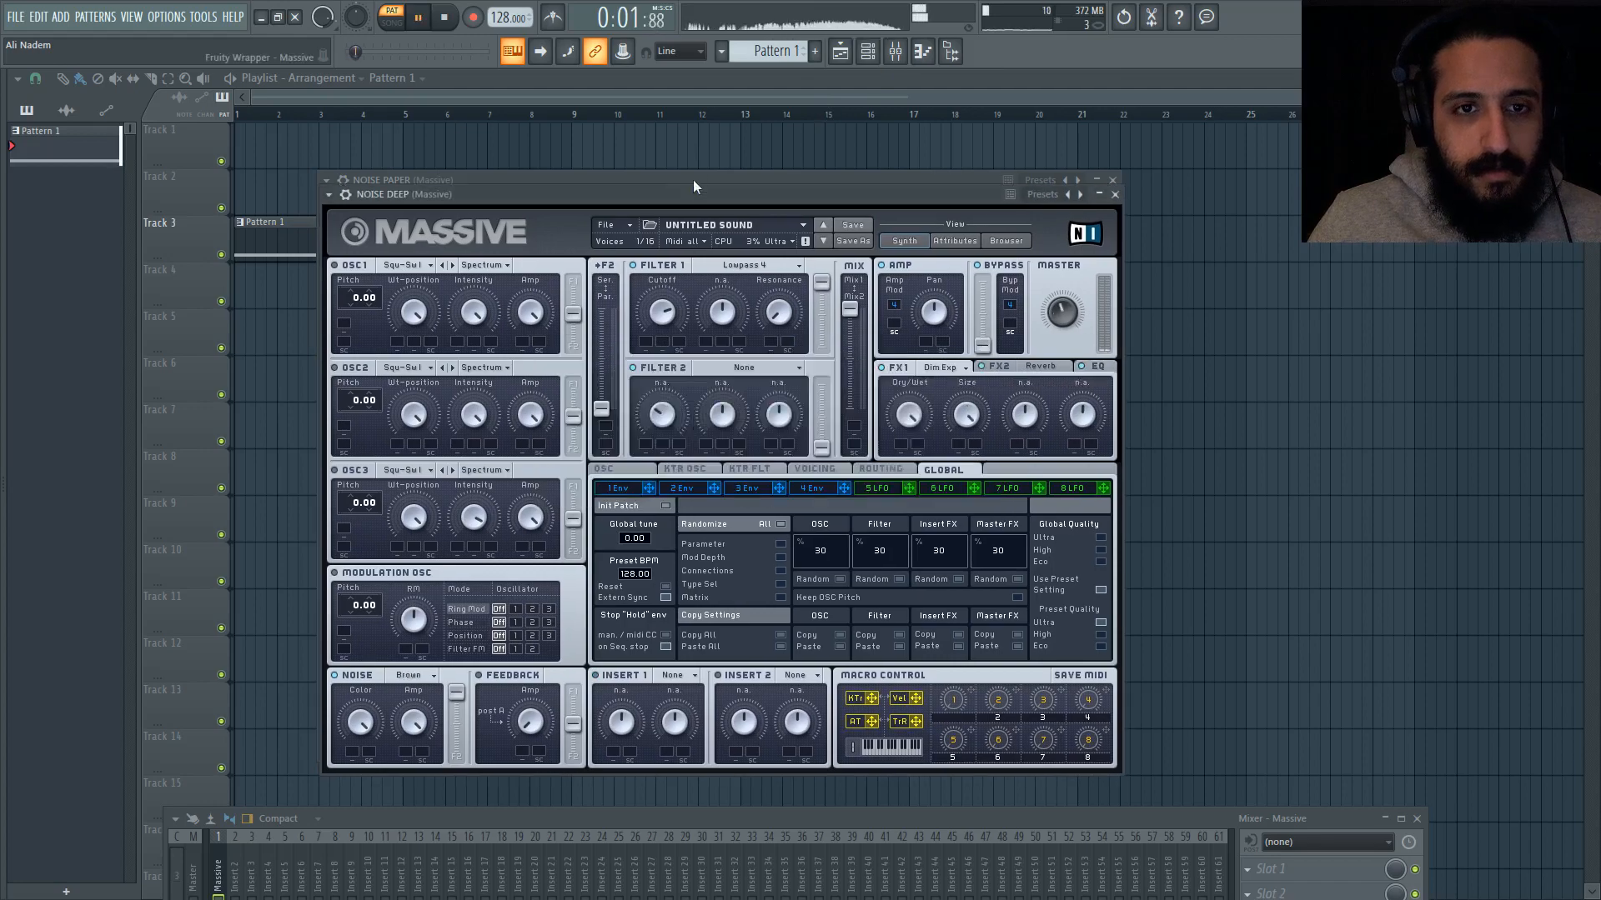
{"action": "left_click_drag", "start_coordinate": [691, 192], "coordinate": [662, 211]}
{"action": "left_click", "coordinate": [679, 420]}
{"action": "left_click", "coordinate": [680, 423]}
{"action": "key", "text": "space"}
{"action": "left_click", "coordinate": [876, 51]}
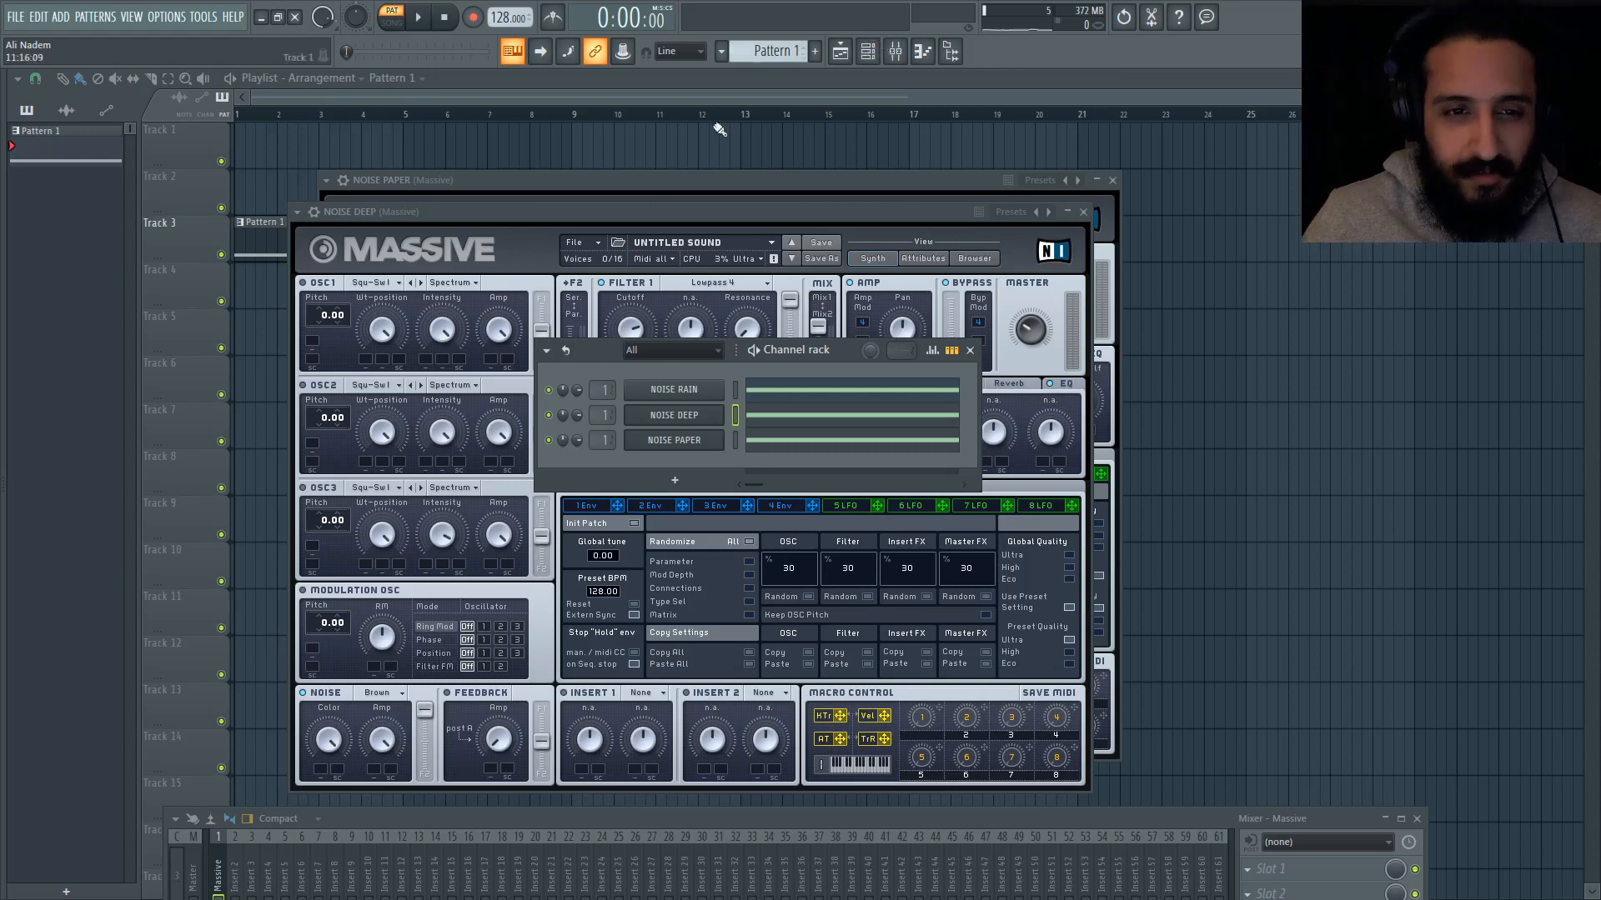
Step: Clone the NOISE PAPER channel, and clear the workspace by closing all open synth windows
{"action": "left_click_drag", "start_coordinate": [594, 352], "coordinate": [625, 329]}
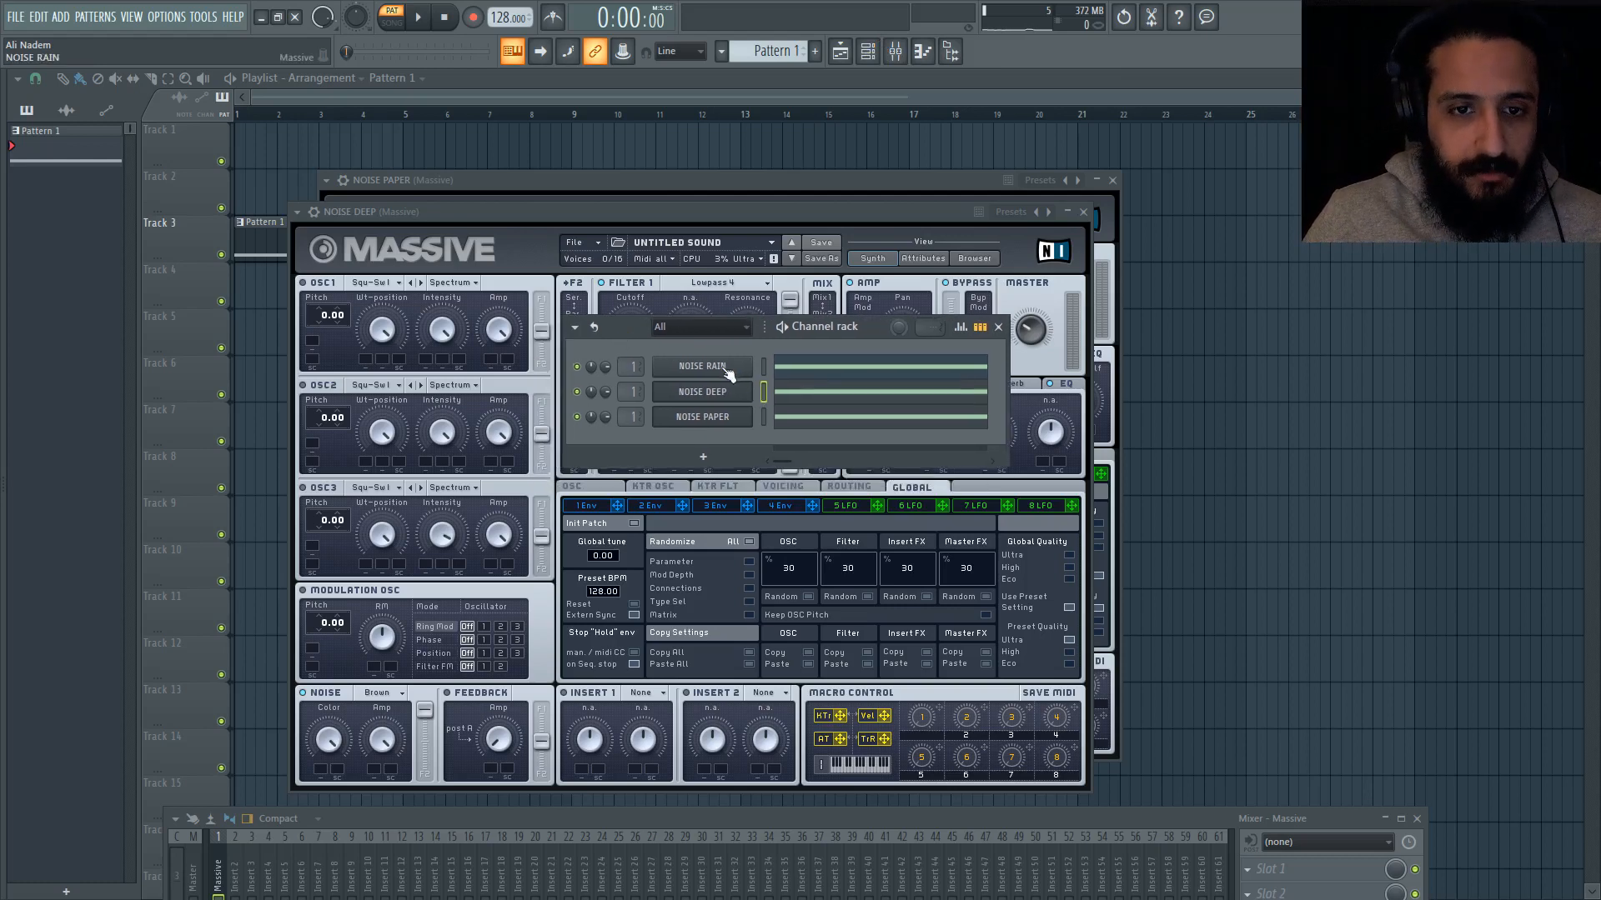
{"action": "right_click", "coordinate": [724, 414]}
{"action": "left_click", "coordinate": [781, 562]}
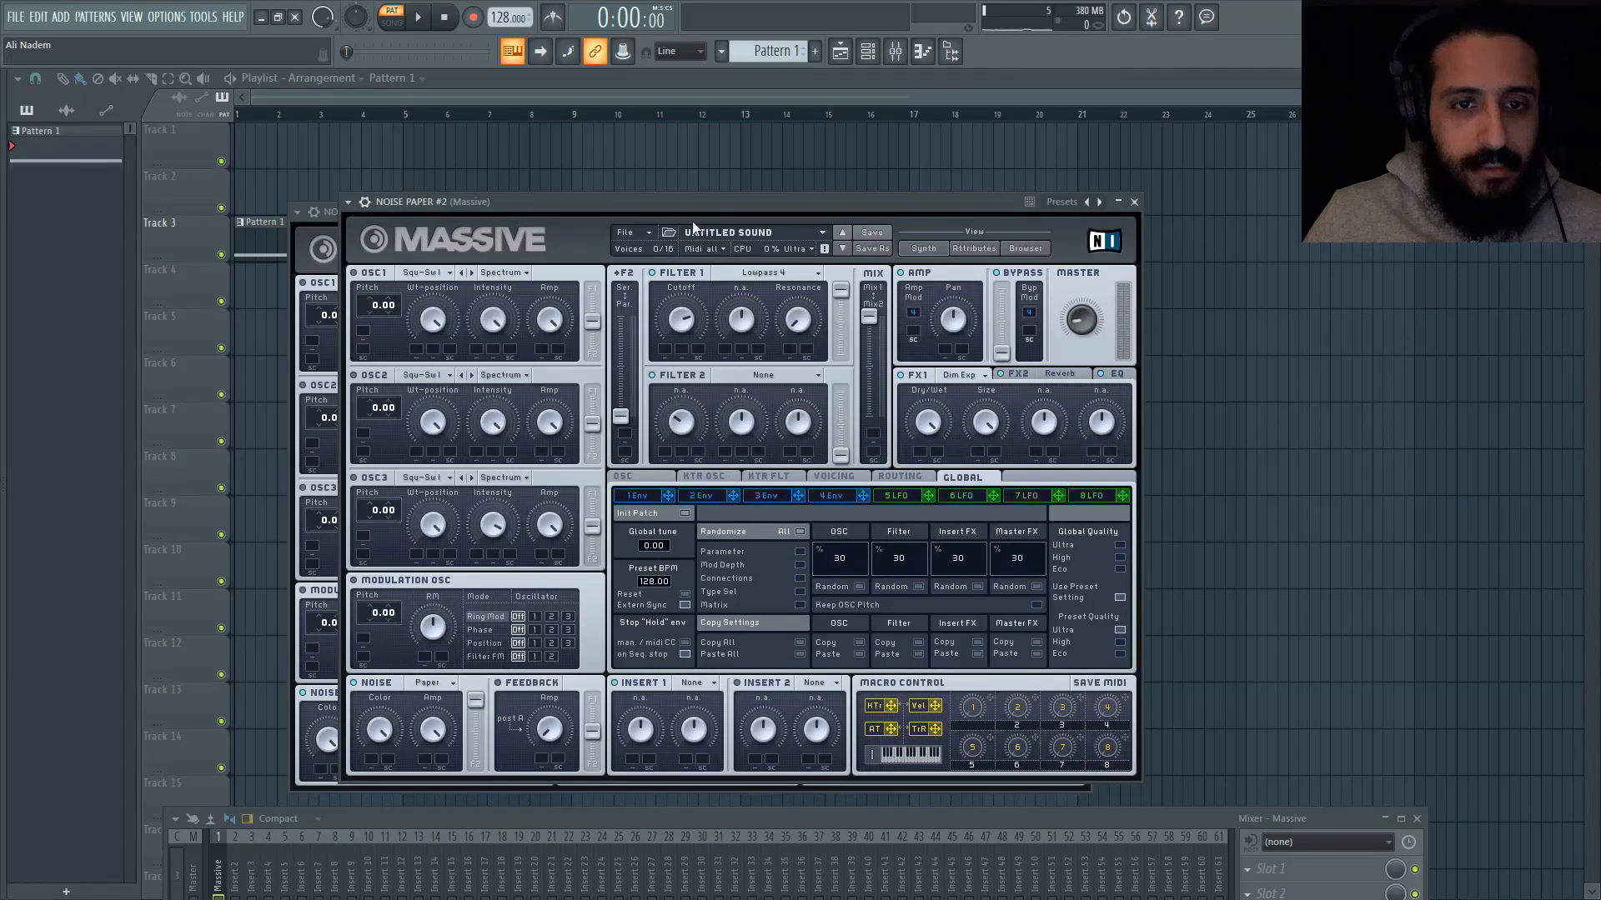
{"action": "left_click", "coordinate": [1134, 202]}
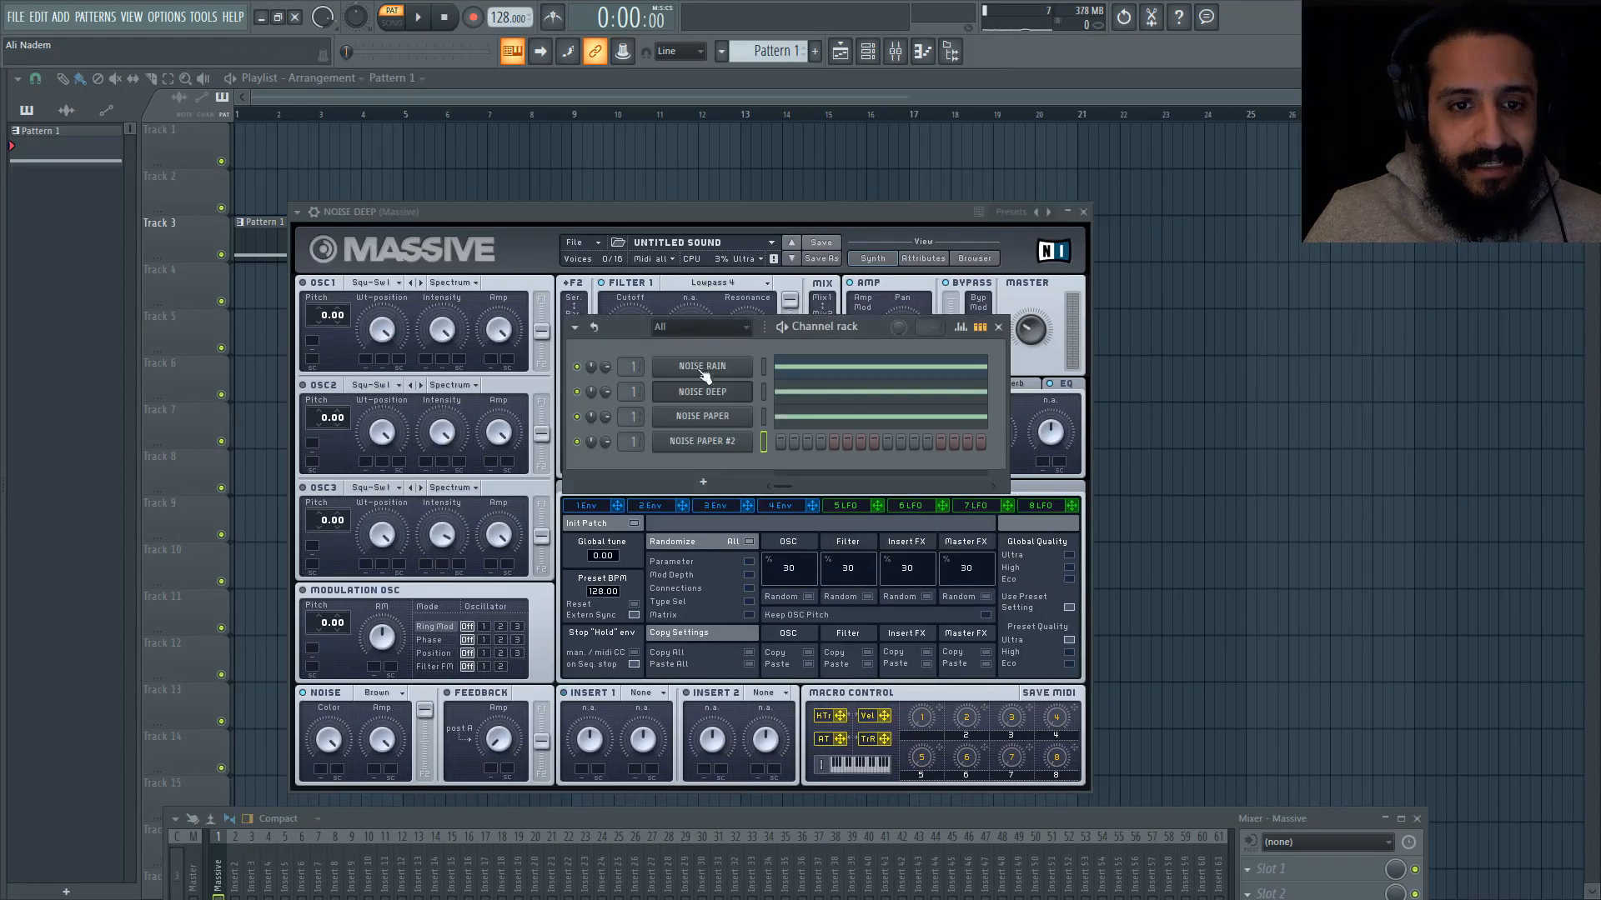
{"action": "left_click", "coordinate": [703, 444]}
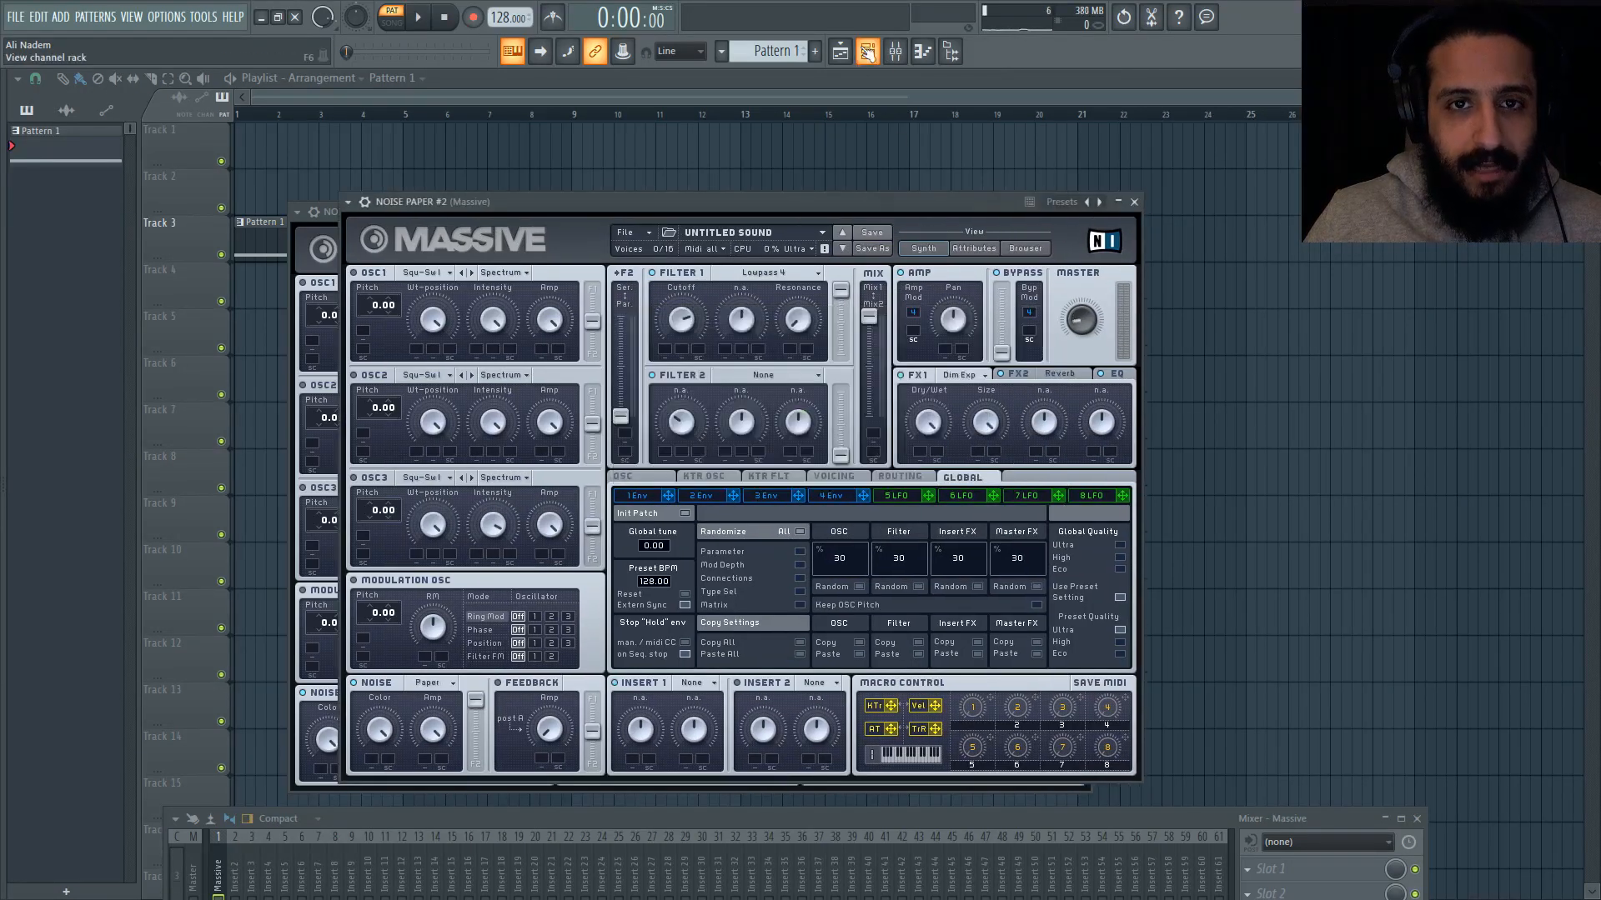
{"action": "left_click", "coordinate": [132, 17]}
{"action": "left_click", "coordinate": [180, 259]}
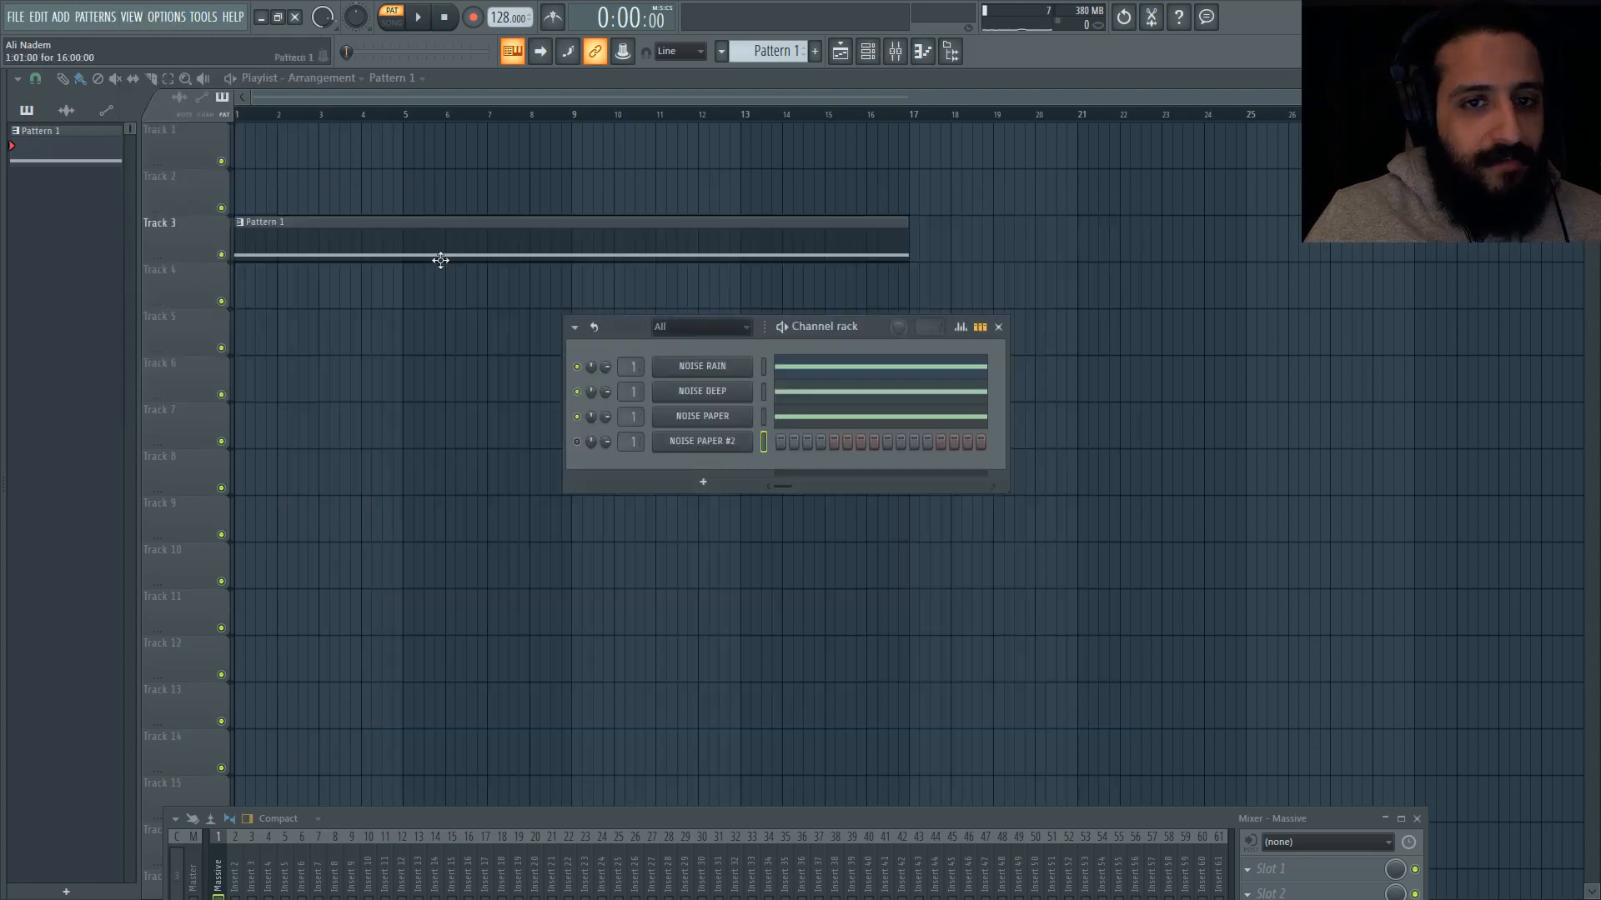
Step: Load Bitcrush as Insert 1 of the NOISE RAIN synth and raise its Dry/Wet to 94
{"action": "left_click", "coordinate": [705, 366]}
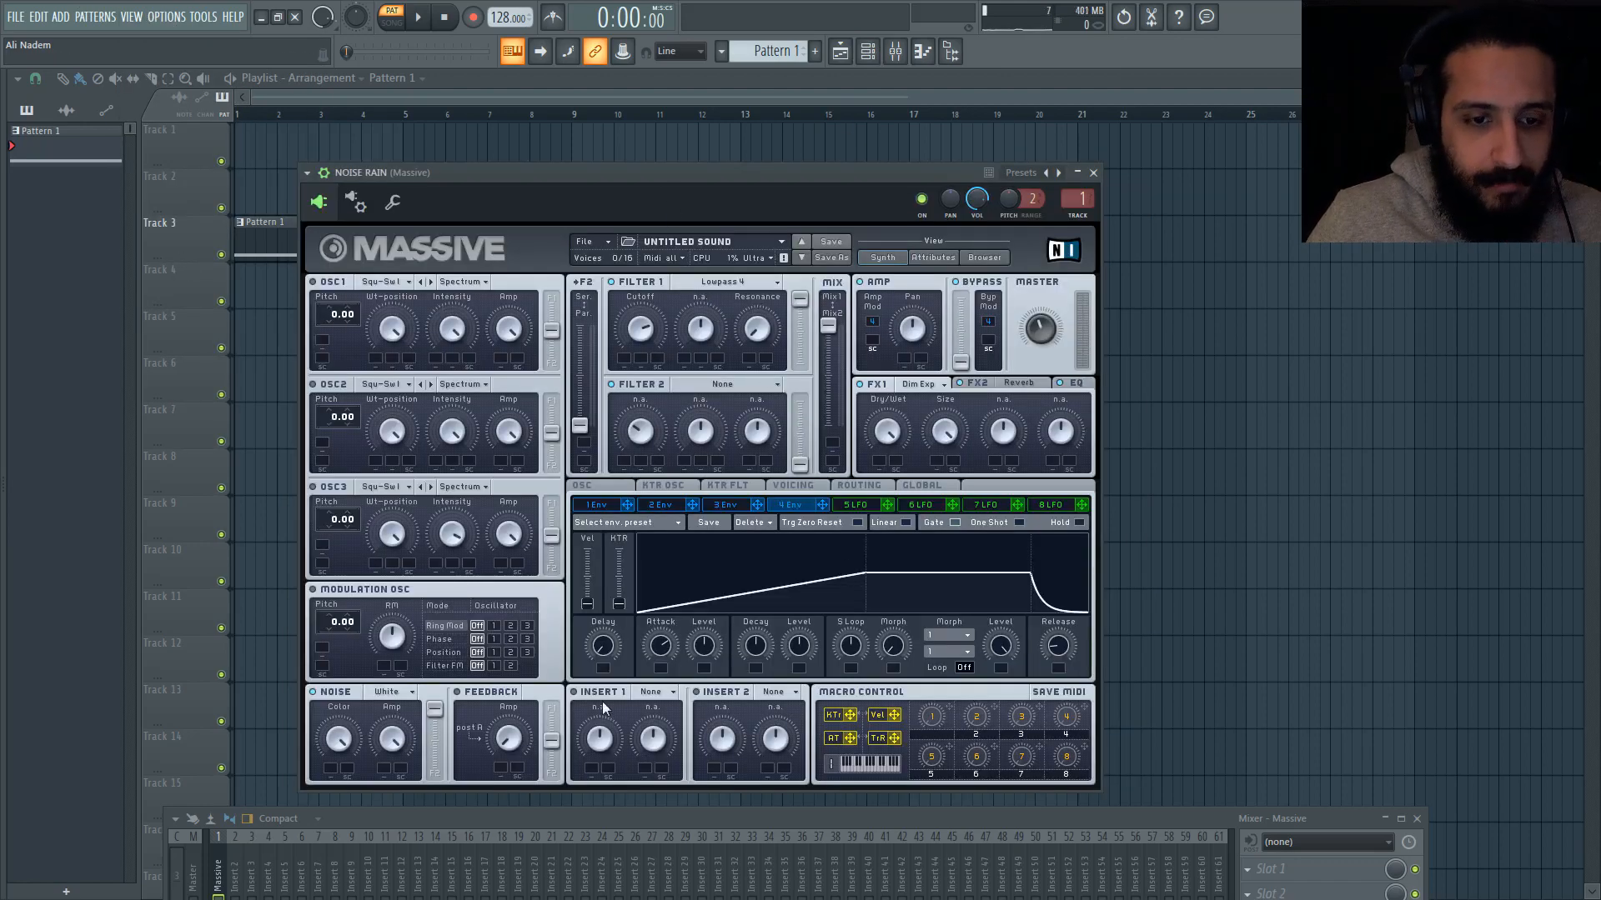
{"action": "left_click", "coordinate": [655, 692]}
{"action": "left_click", "coordinate": [667, 739]}
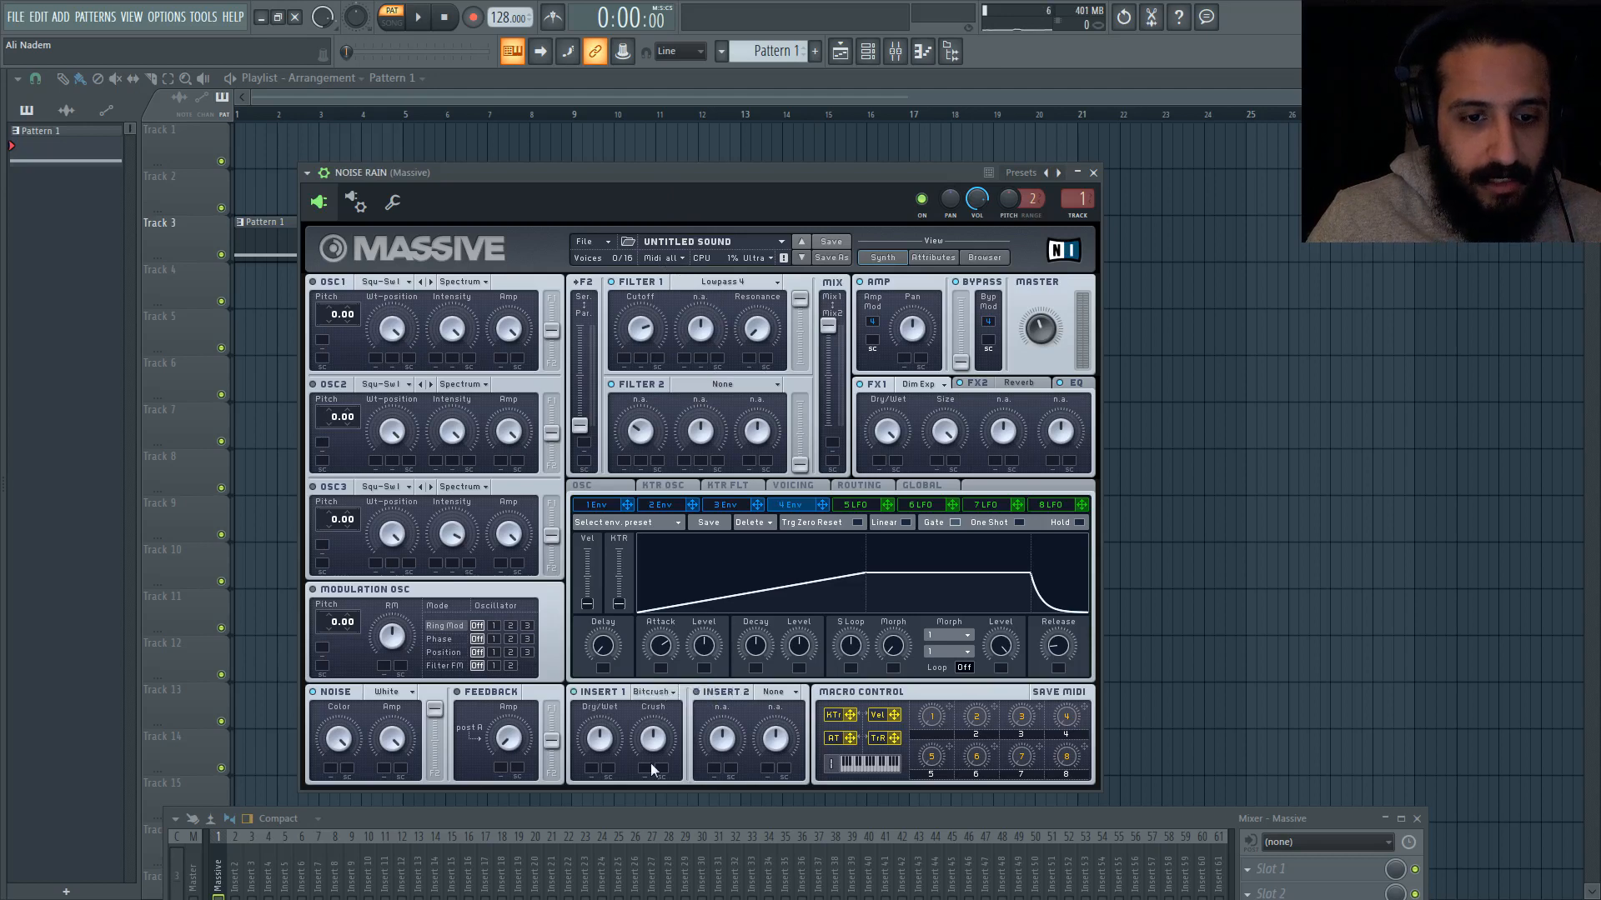
{"action": "left_click_drag", "start_coordinate": [600, 738], "coordinate": [619, 777]}
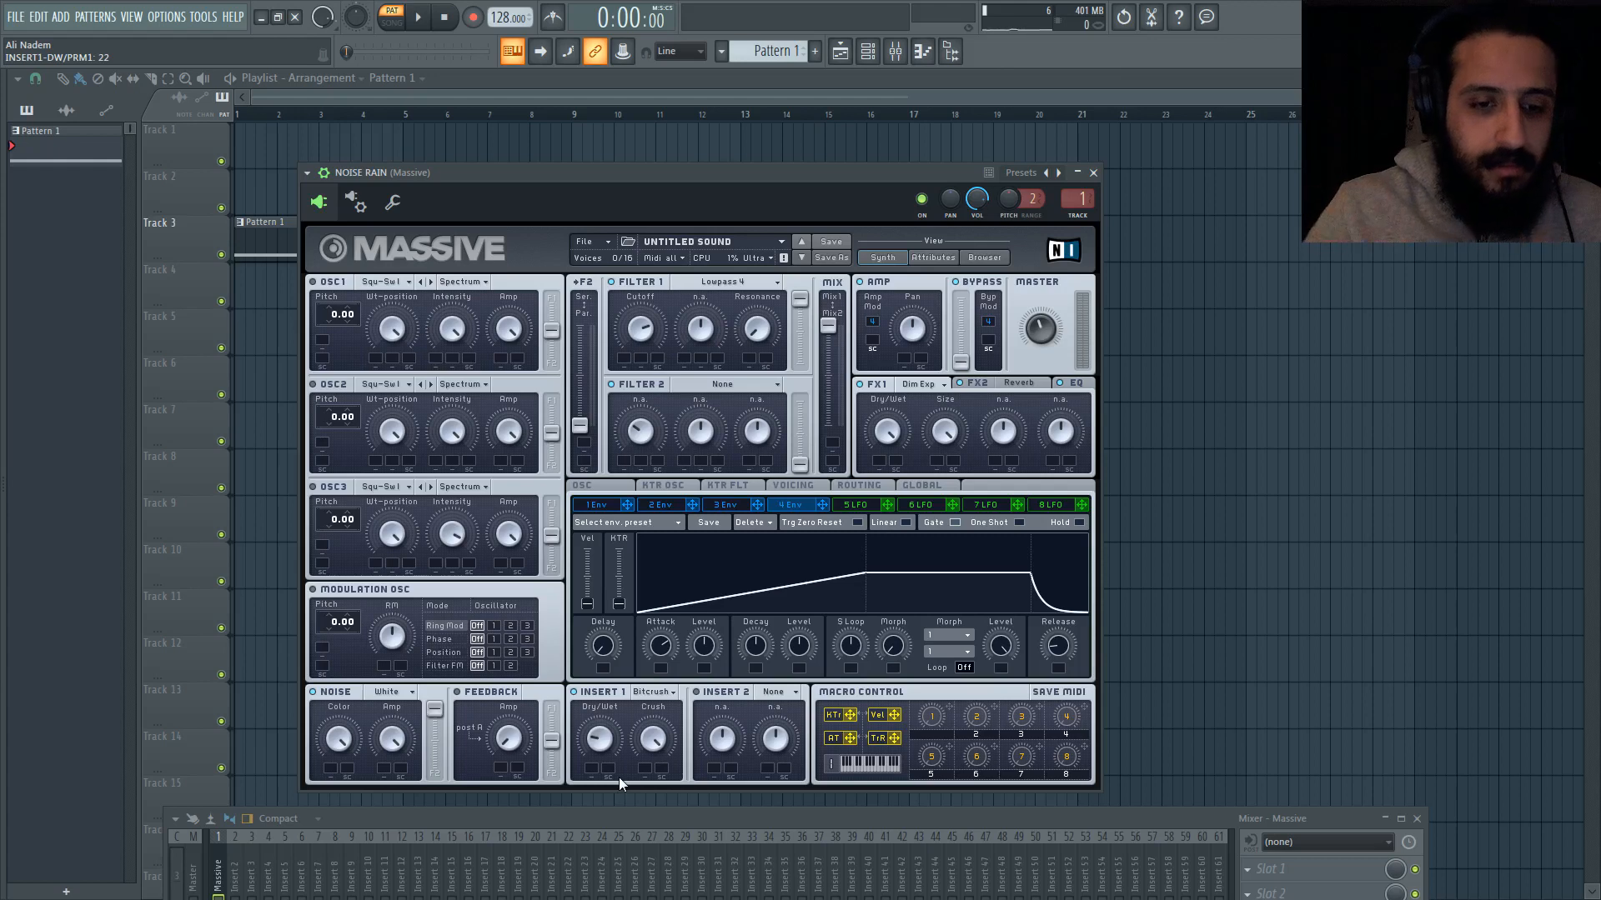
{"action": "left_click_drag", "start_coordinate": [597, 755], "coordinate": [630, 630]}
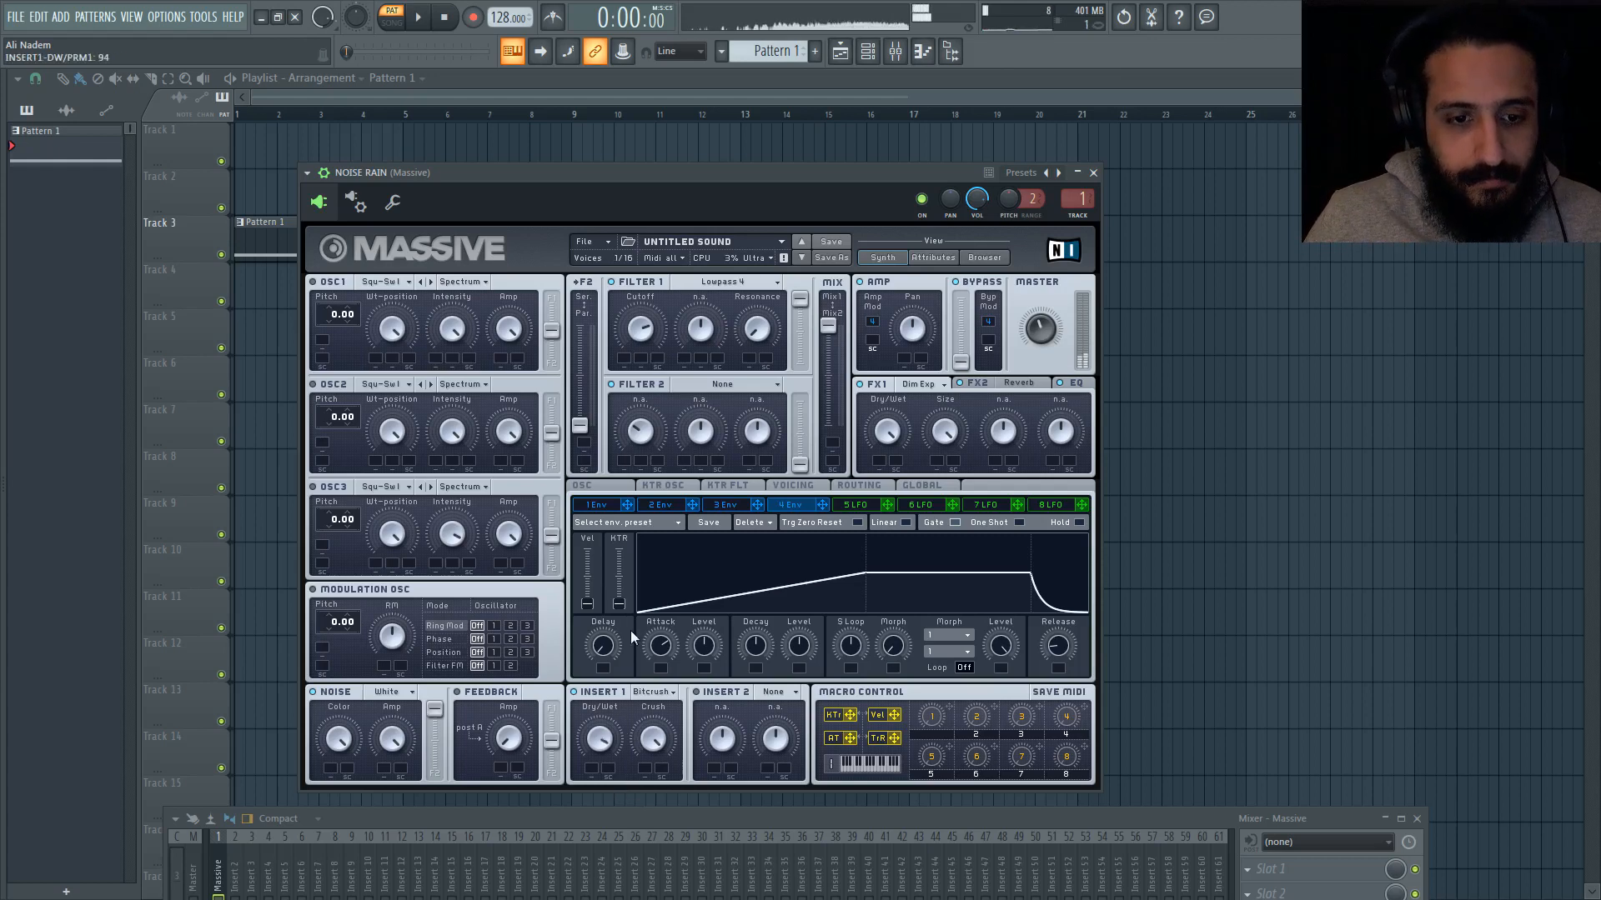
Step: Copy the notes of the NOISE RAIN channel and paste them into the NOISE PAPER #2 channel
{"action": "left_click", "coordinate": [867, 58]}
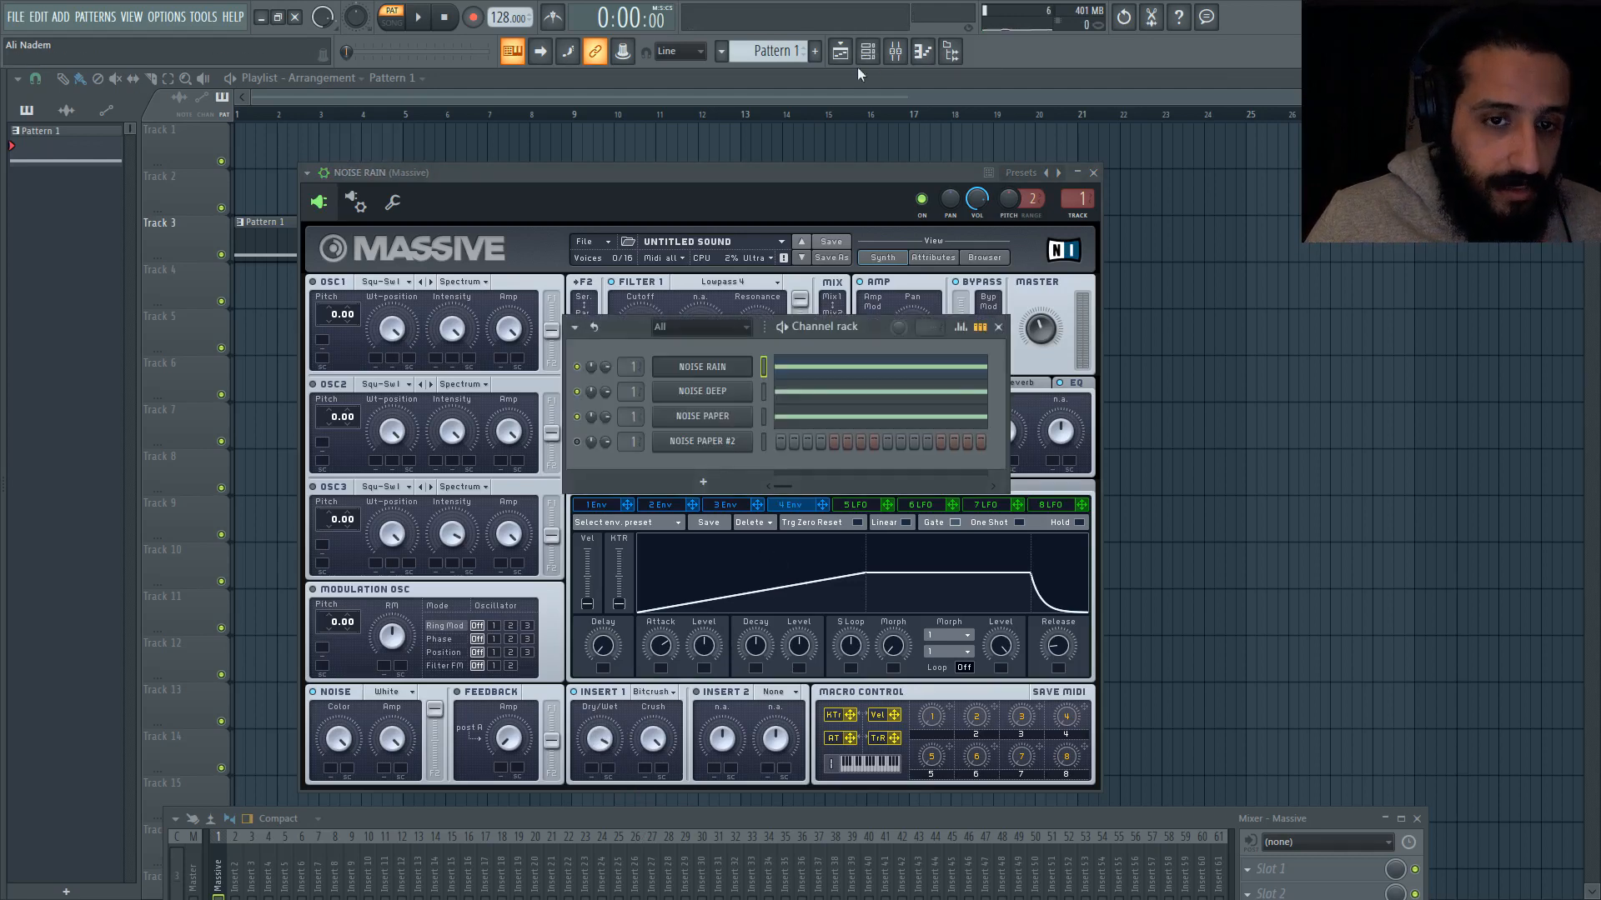
{"action": "right_click", "coordinate": [722, 367]}
{"action": "left_click", "coordinate": [921, 390]}
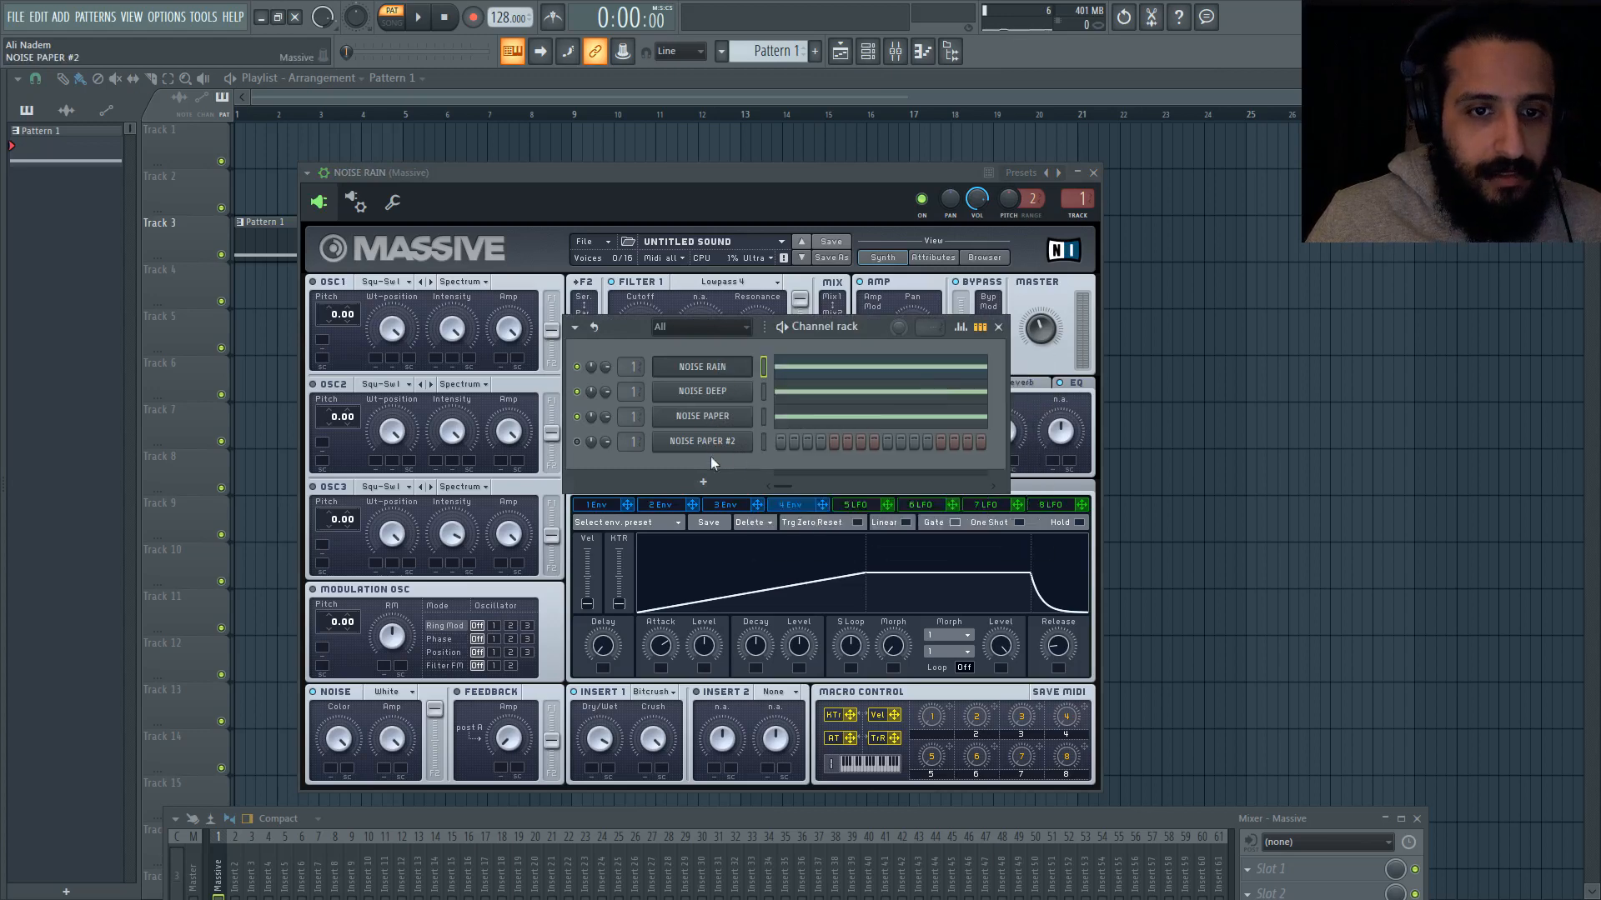
{"action": "right_click", "coordinate": [707, 450]}
{"action": "left_click", "coordinate": [921, 472]}
Step: Rename the NOISE PAPER #2 channel as NOISE BITCRUSH
{"action": "right_click", "coordinate": [704, 450]}
{"action": "left_click", "coordinate": [801, 479]}
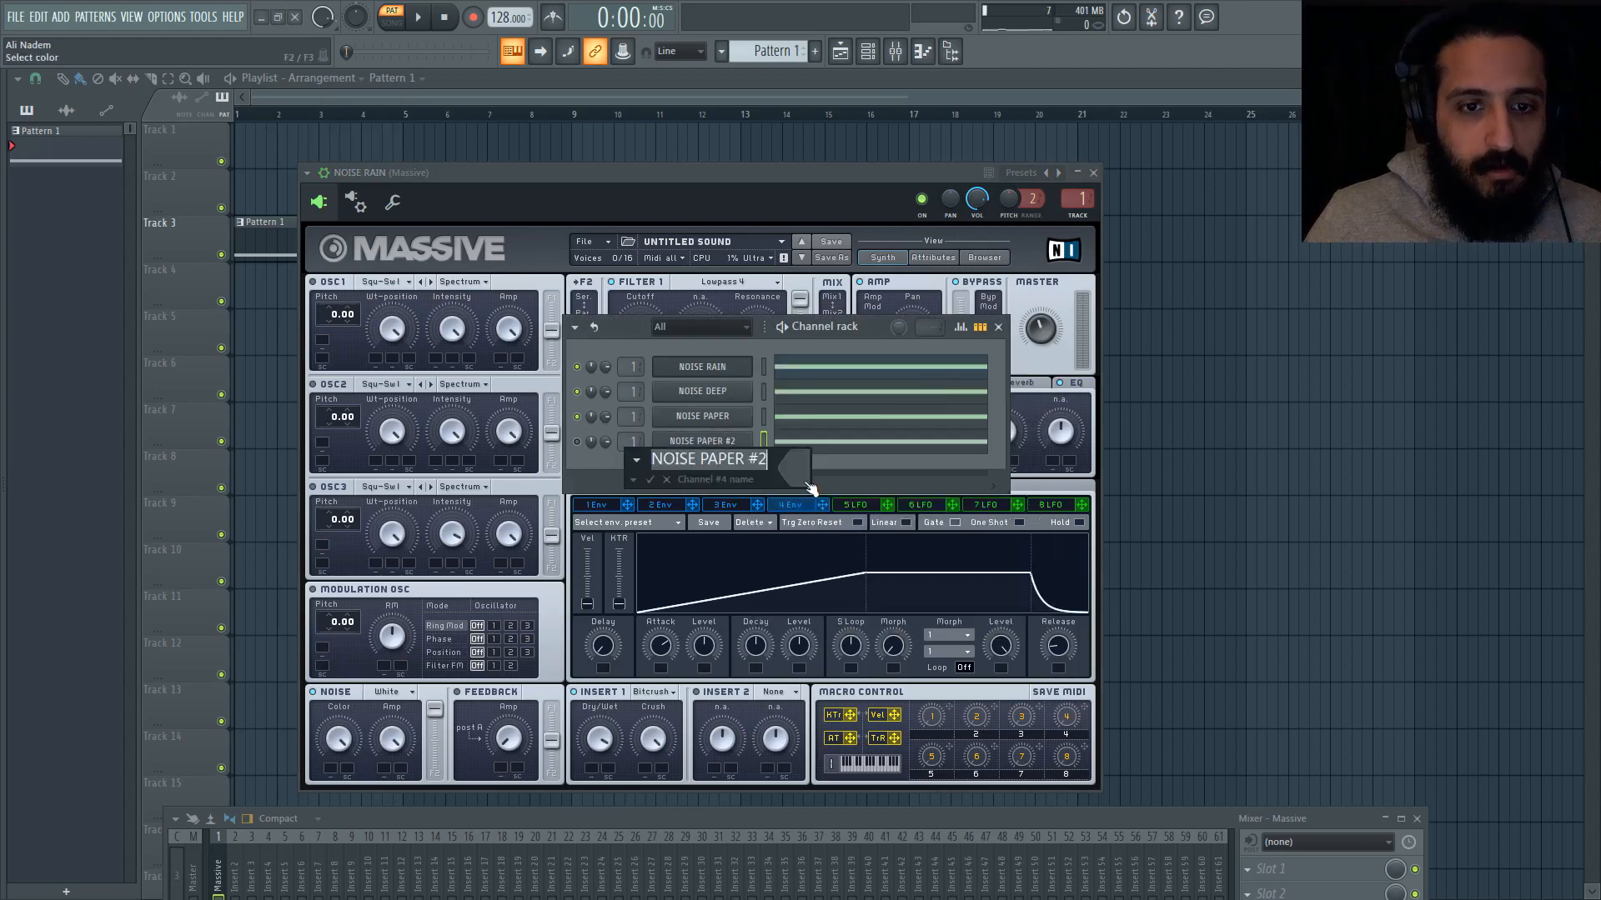
{"action": "type", "text": "NOISE BITC"}
{"action": "type", "text": "RUSH"}
{"action": "key", "text": "Return"}
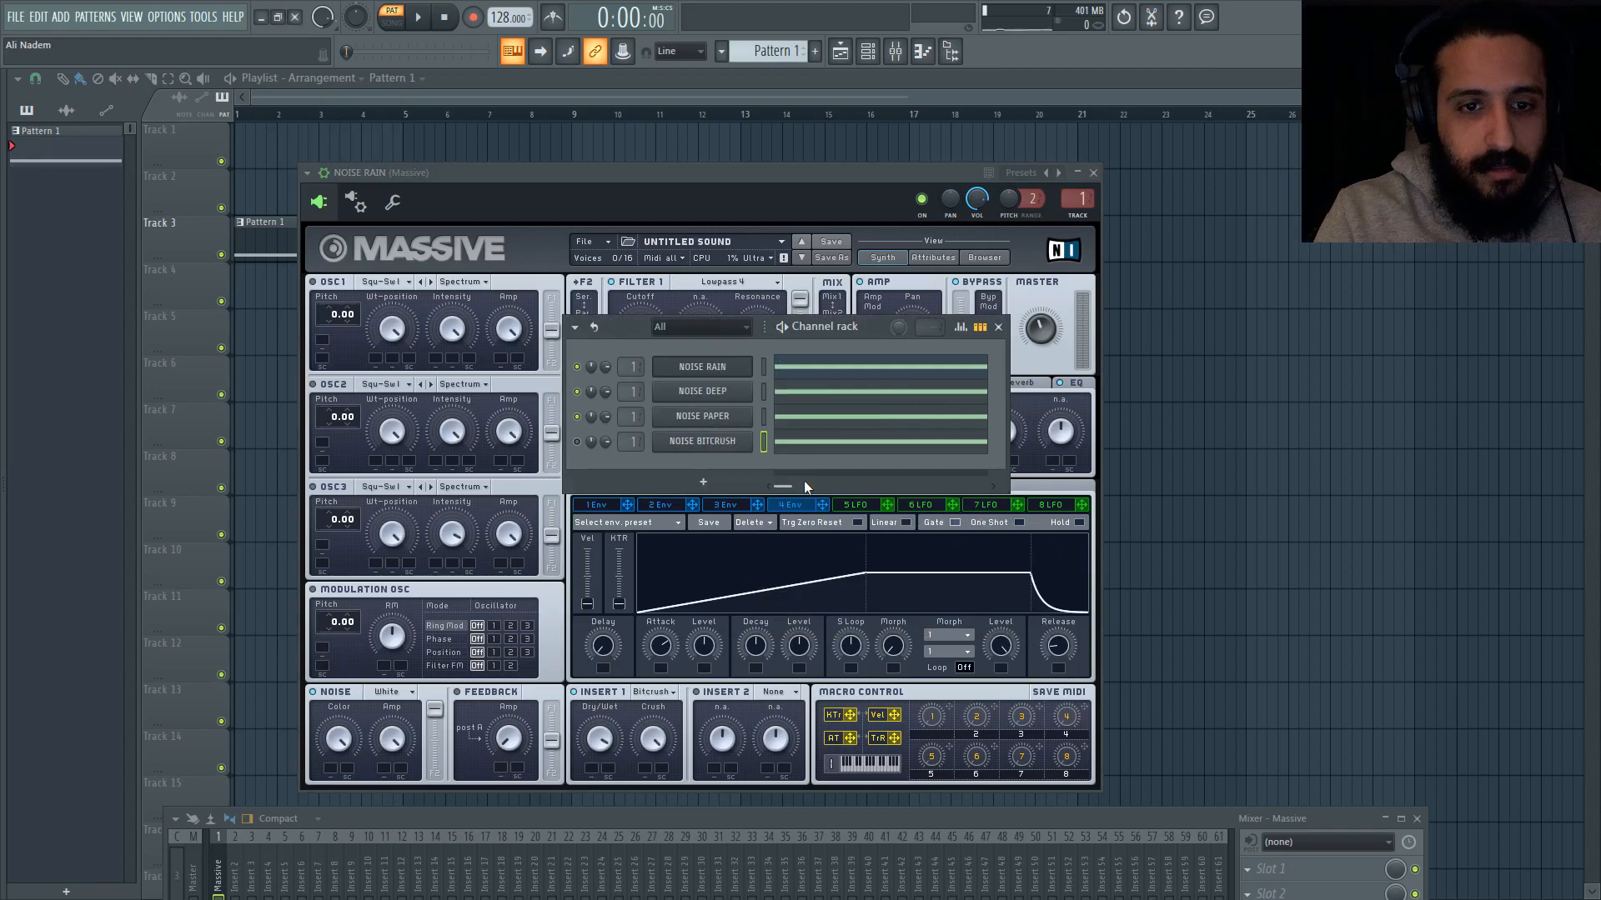
Step: Remove the Bitcrush effect from Insert 1 of the NOISE RAIN synth by setting it to None
{"action": "left_click", "coordinate": [598, 694]}
{"action": "left_click", "coordinate": [645, 693]}
{"action": "left_click", "coordinate": [648, 693]}
Step: Load Bitcrush as Insert 1 of the NOISE BITCRUSH synth and raise its Crush amount
{"action": "left_click", "coordinate": [868, 52]}
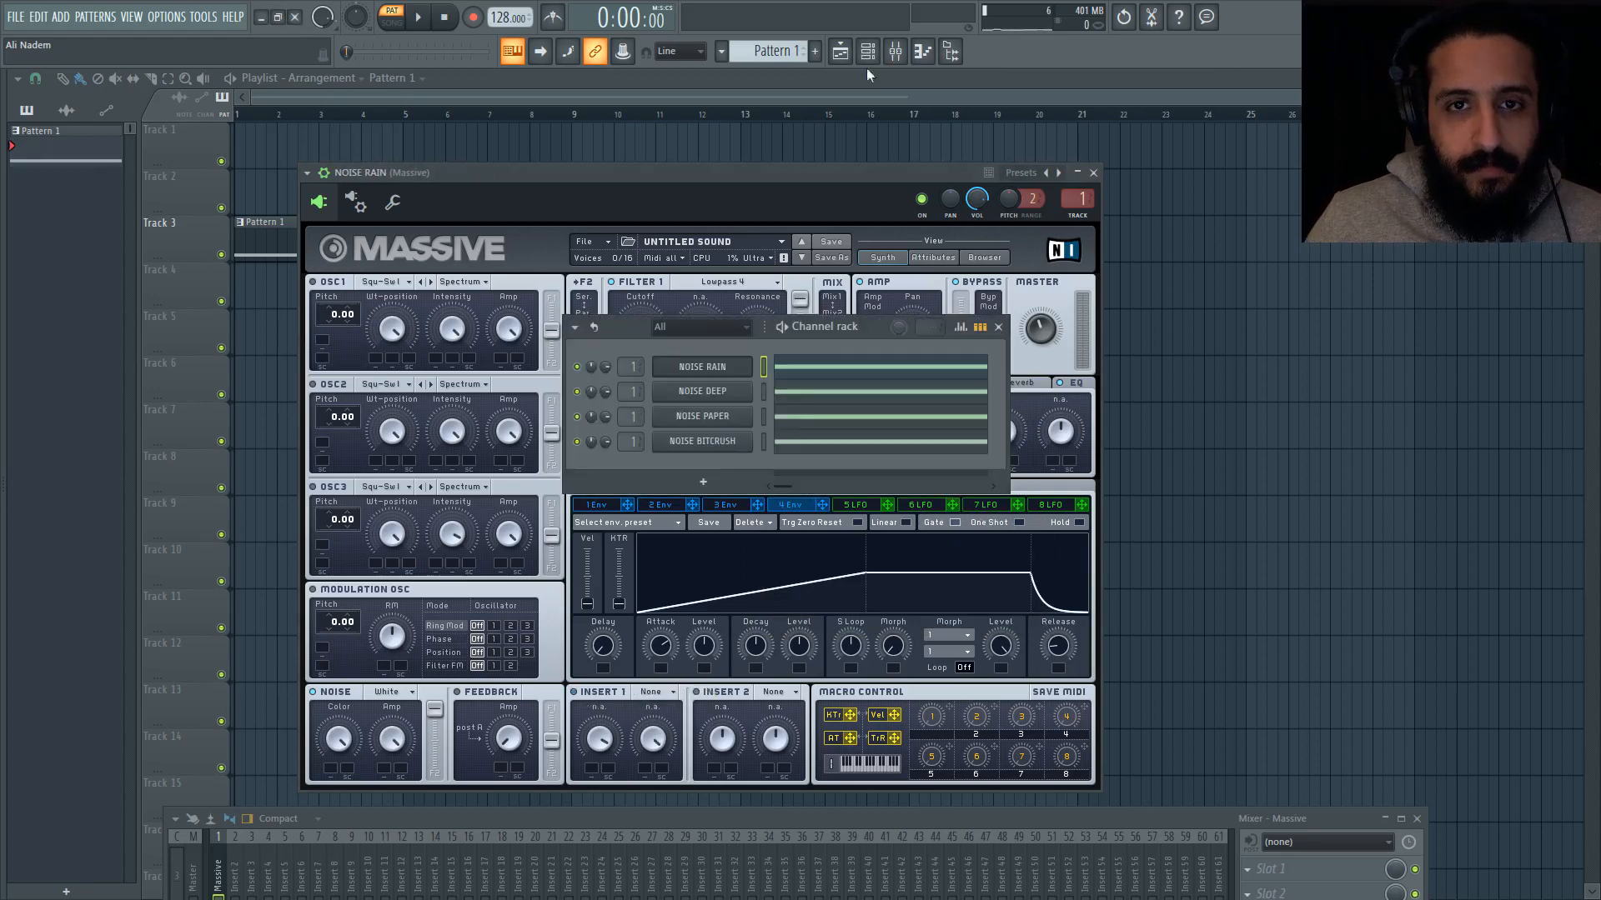
{"action": "left_click", "coordinate": [670, 372]}
{"action": "left_click", "coordinate": [714, 443]}
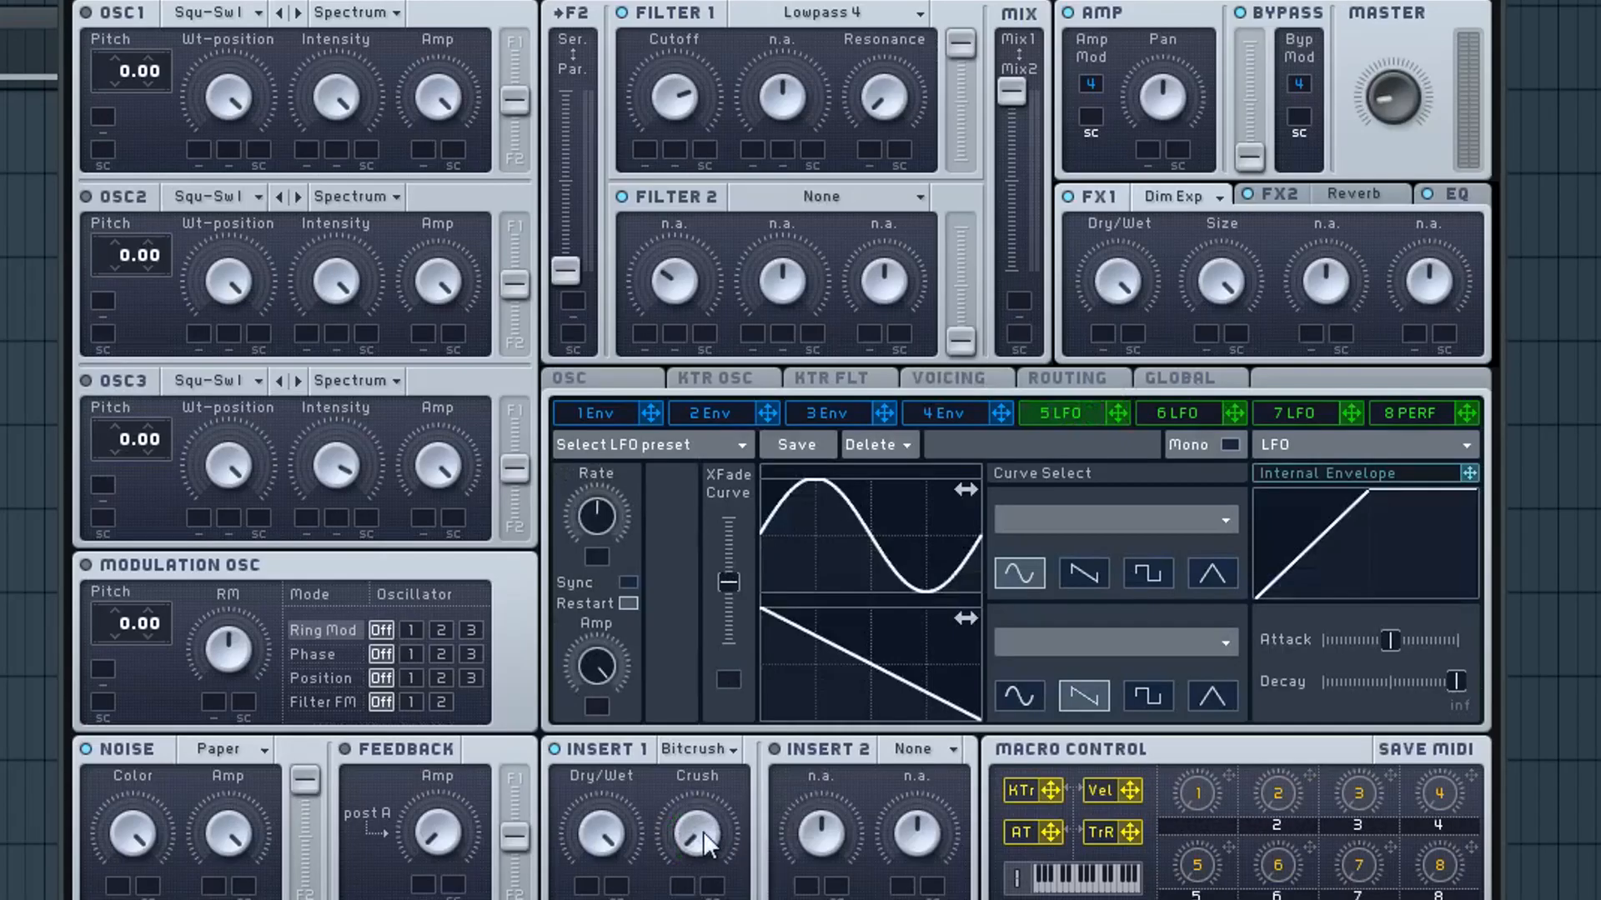
{"action": "left_click", "coordinate": [612, 380]}
{"action": "left_click_drag", "start_coordinate": [707, 800], "coordinate": [720, 757]}
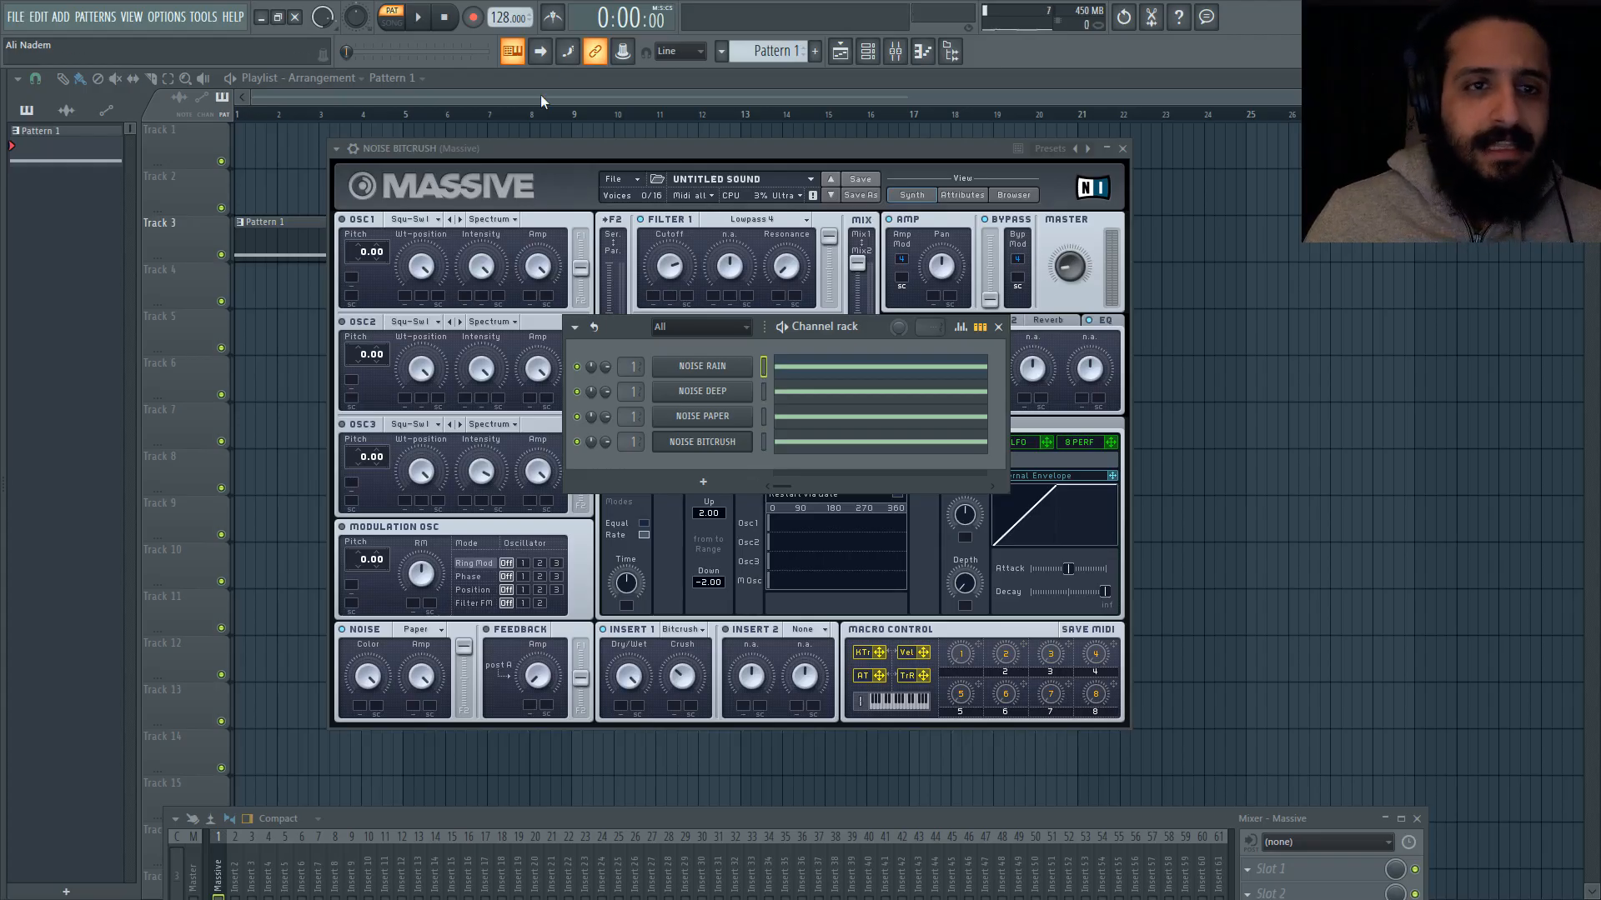
Step: Clear the open windows and play the arrangement in song mode to hear the four layers together
{"action": "left_click", "coordinate": [539, 95]}
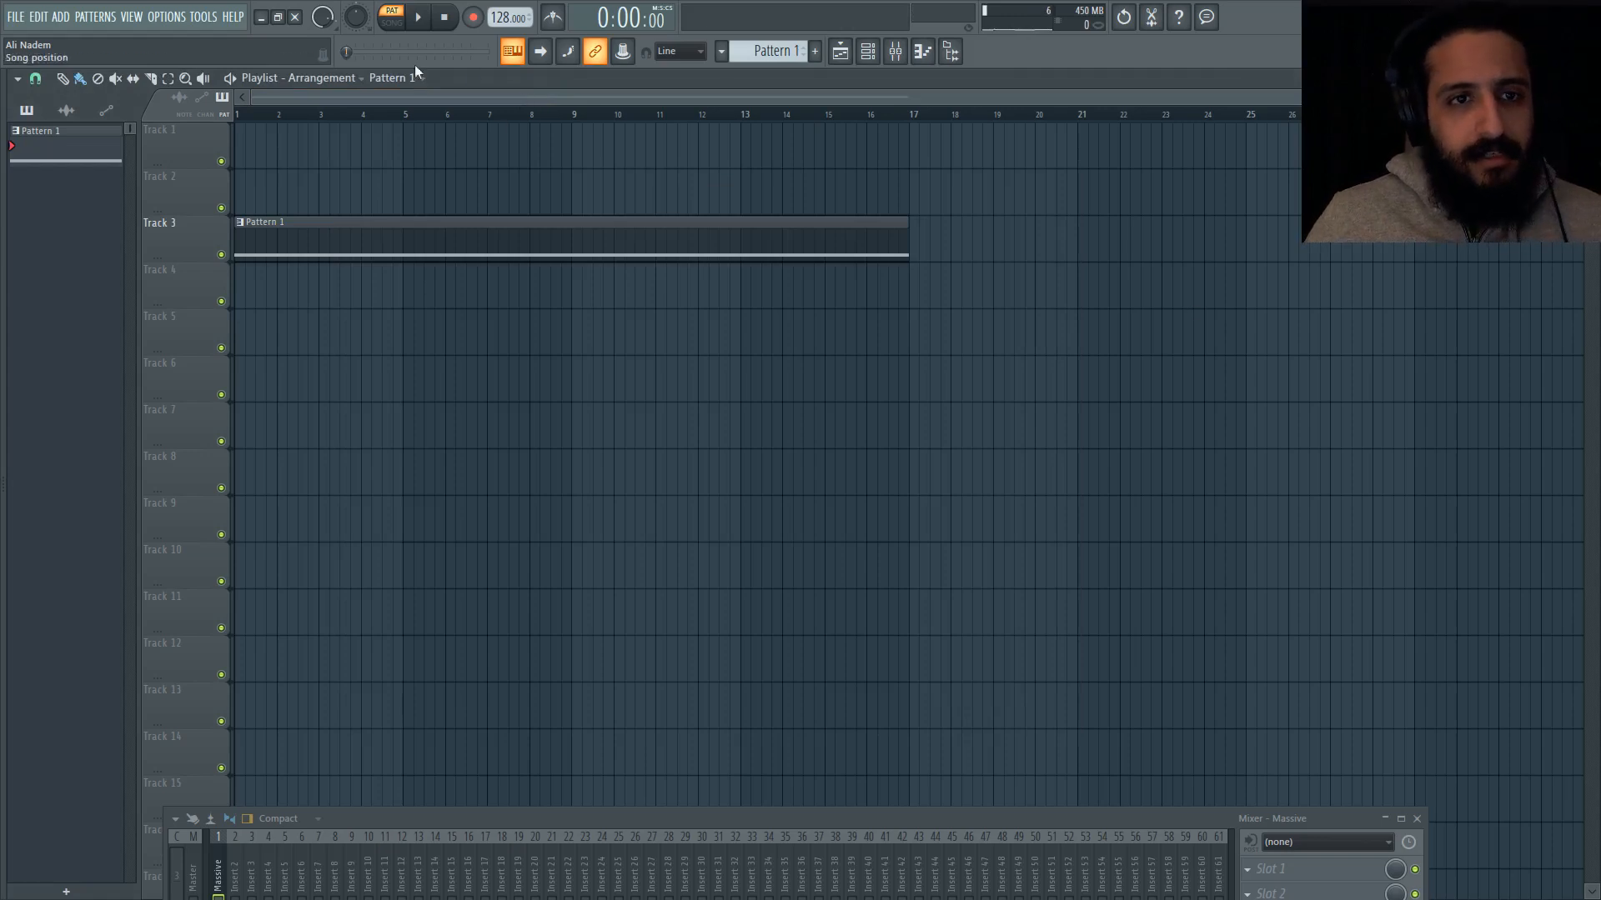
{"action": "left_click", "coordinate": [391, 18]}
{"action": "left_click", "coordinate": [423, 18]}
{"action": "left_click", "coordinate": [890, 58]}
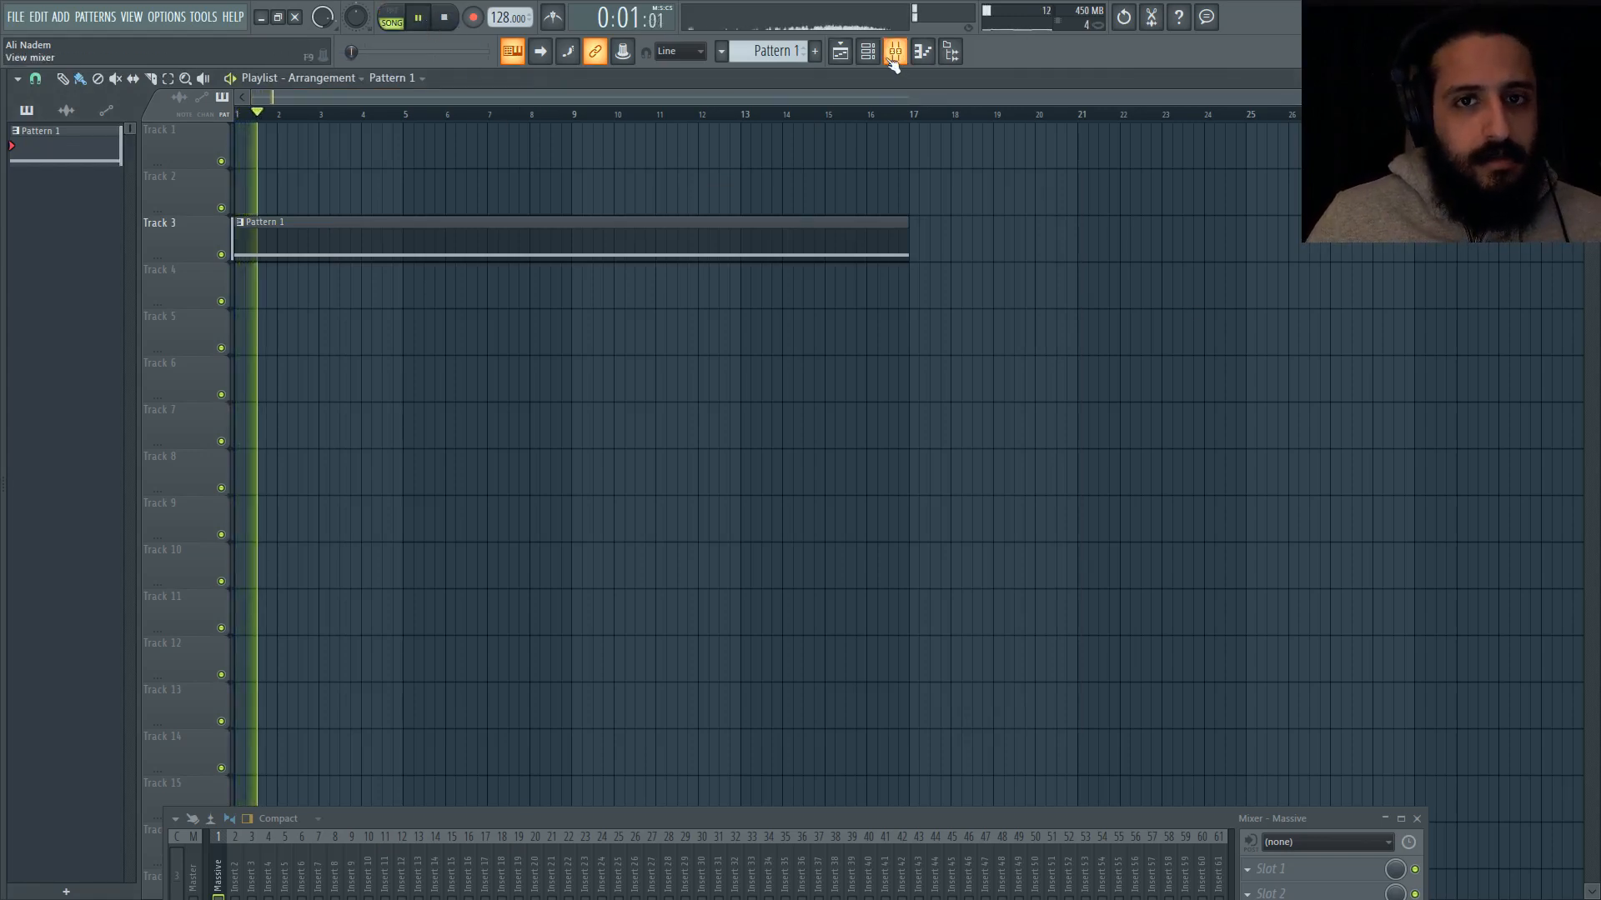
{"action": "left_click", "coordinate": [873, 57]}
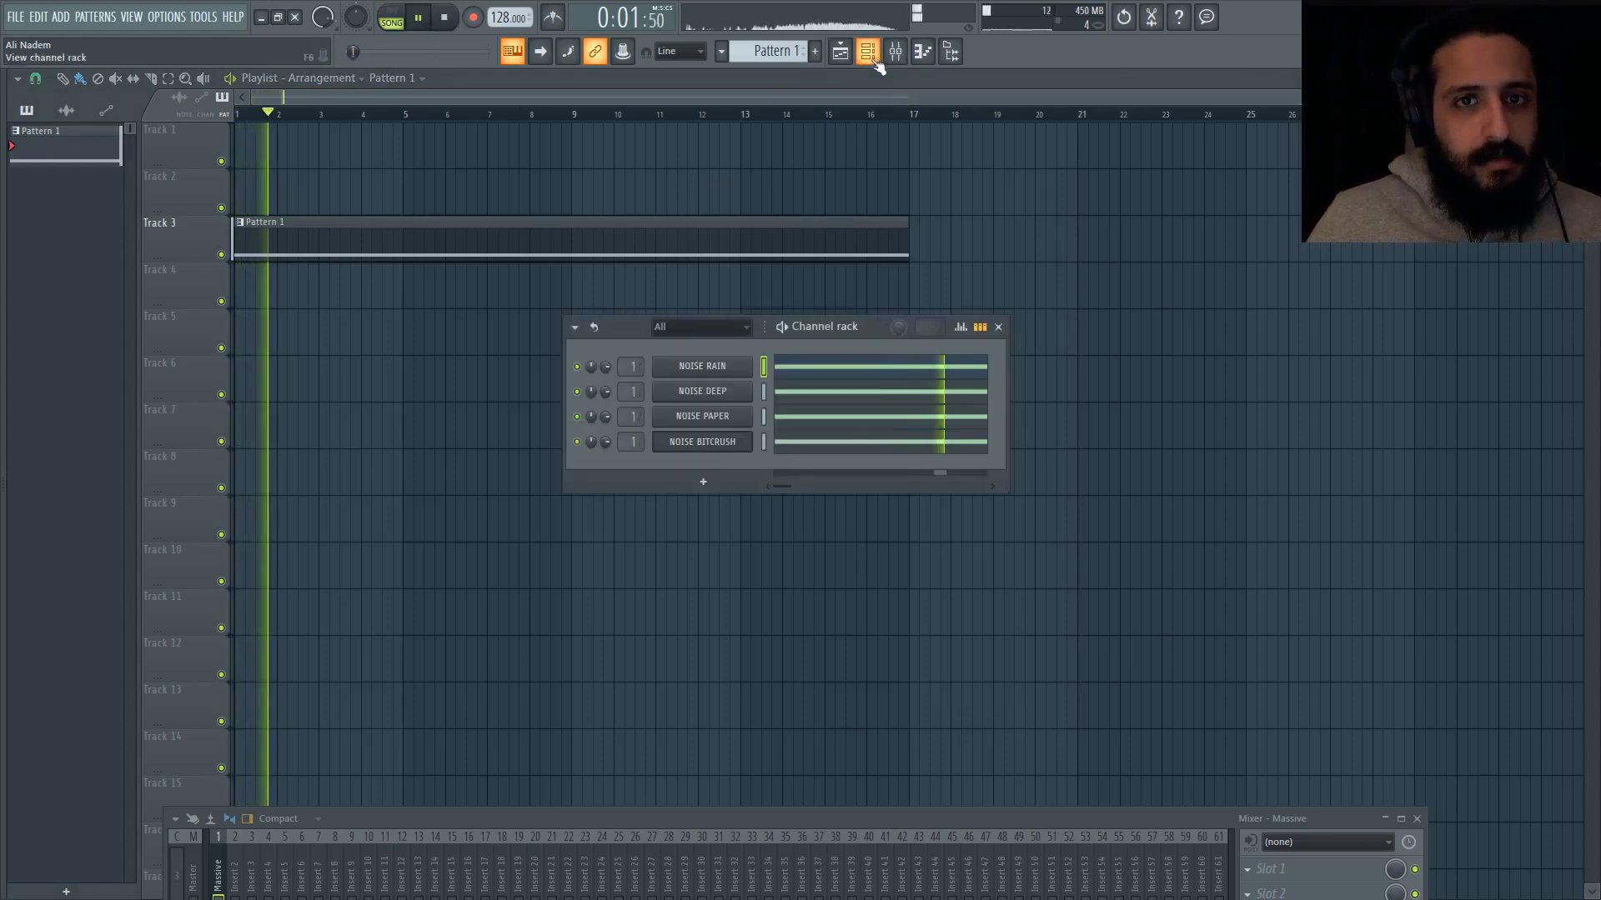
{"action": "key", "text": "space"}
Step: Raise the envelope 4 release of the NOISE RAIN synth to 70 and lengthen the NOISE DEEP release to match
{"action": "left_click", "coordinate": [721, 371]}
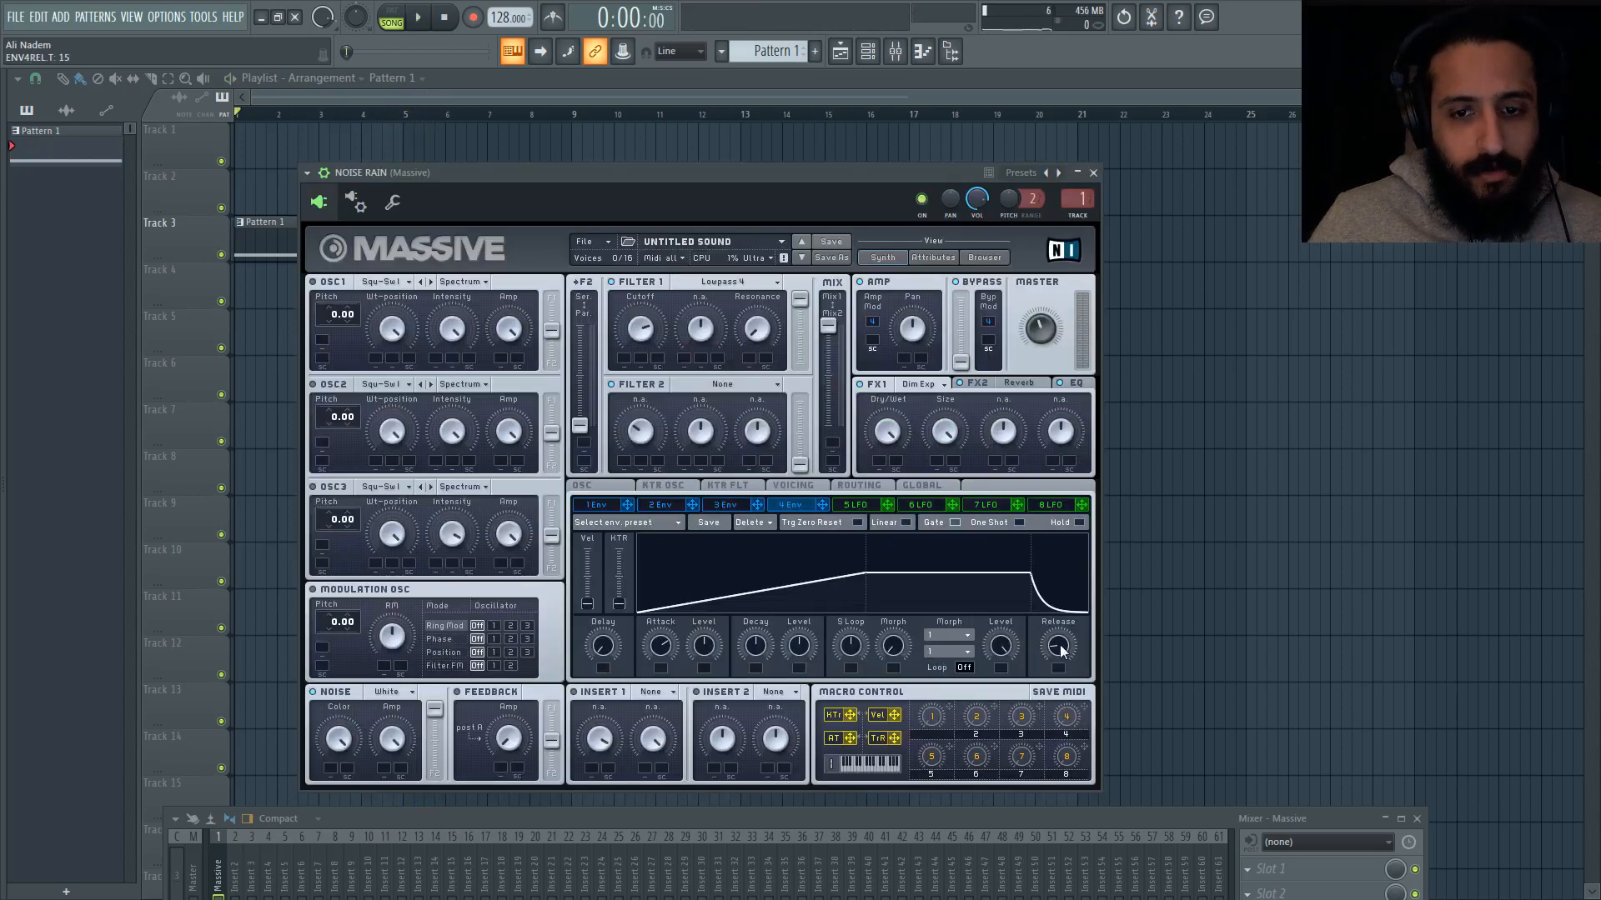
{"action": "left_click_drag", "start_coordinate": [1061, 652], "coordinate": [1072, 573]}
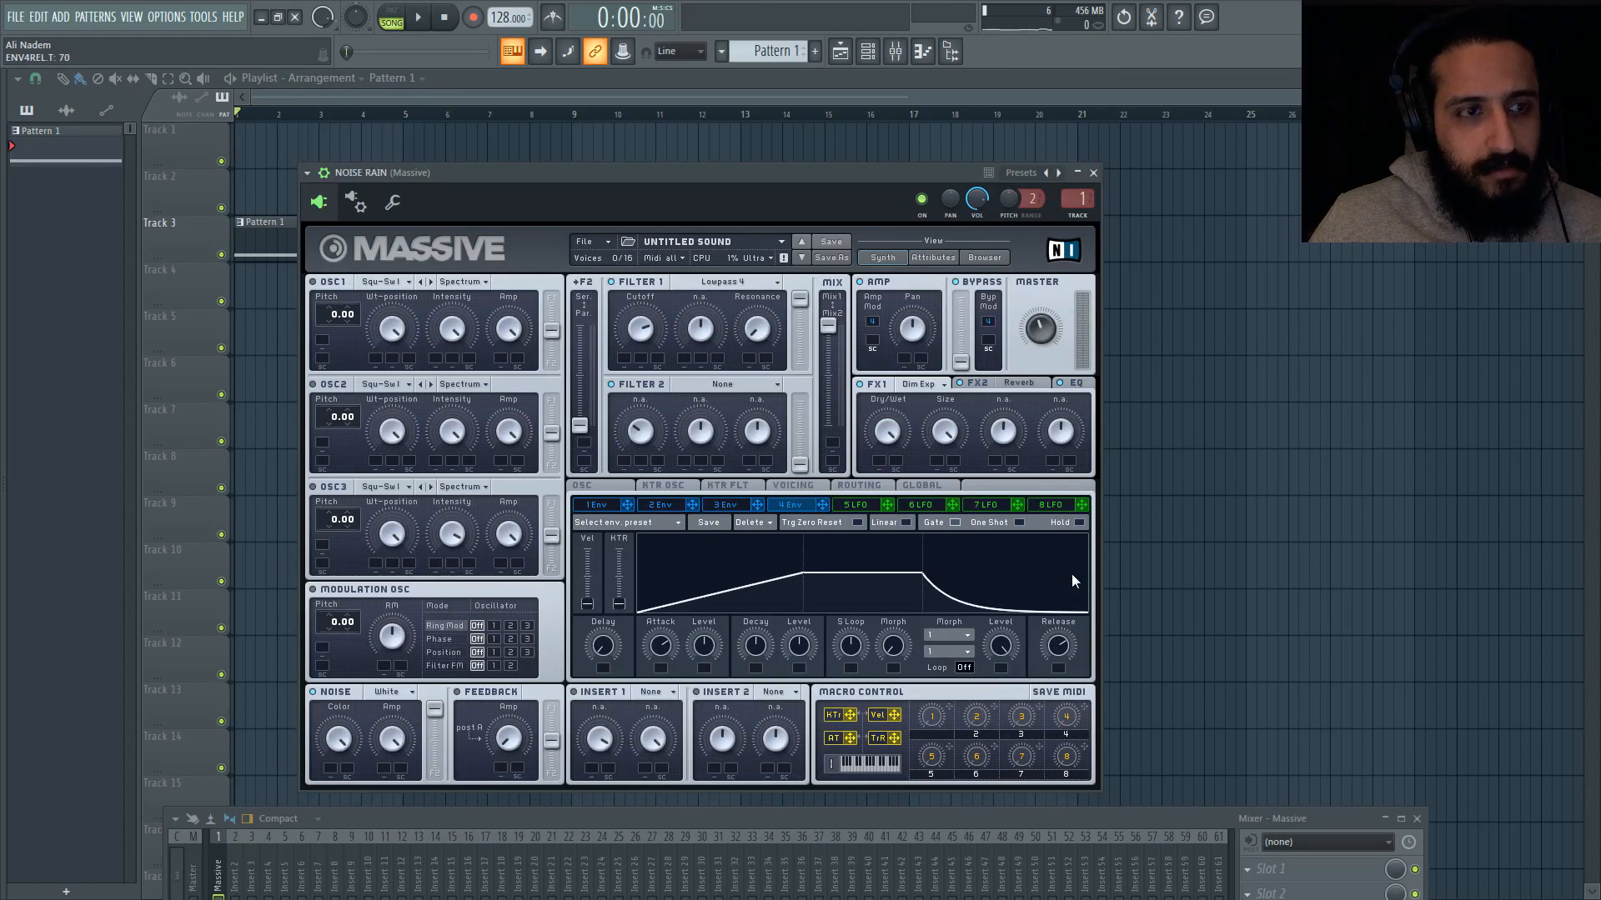
{"action": "left_click", "coordinate": [868, 53]}
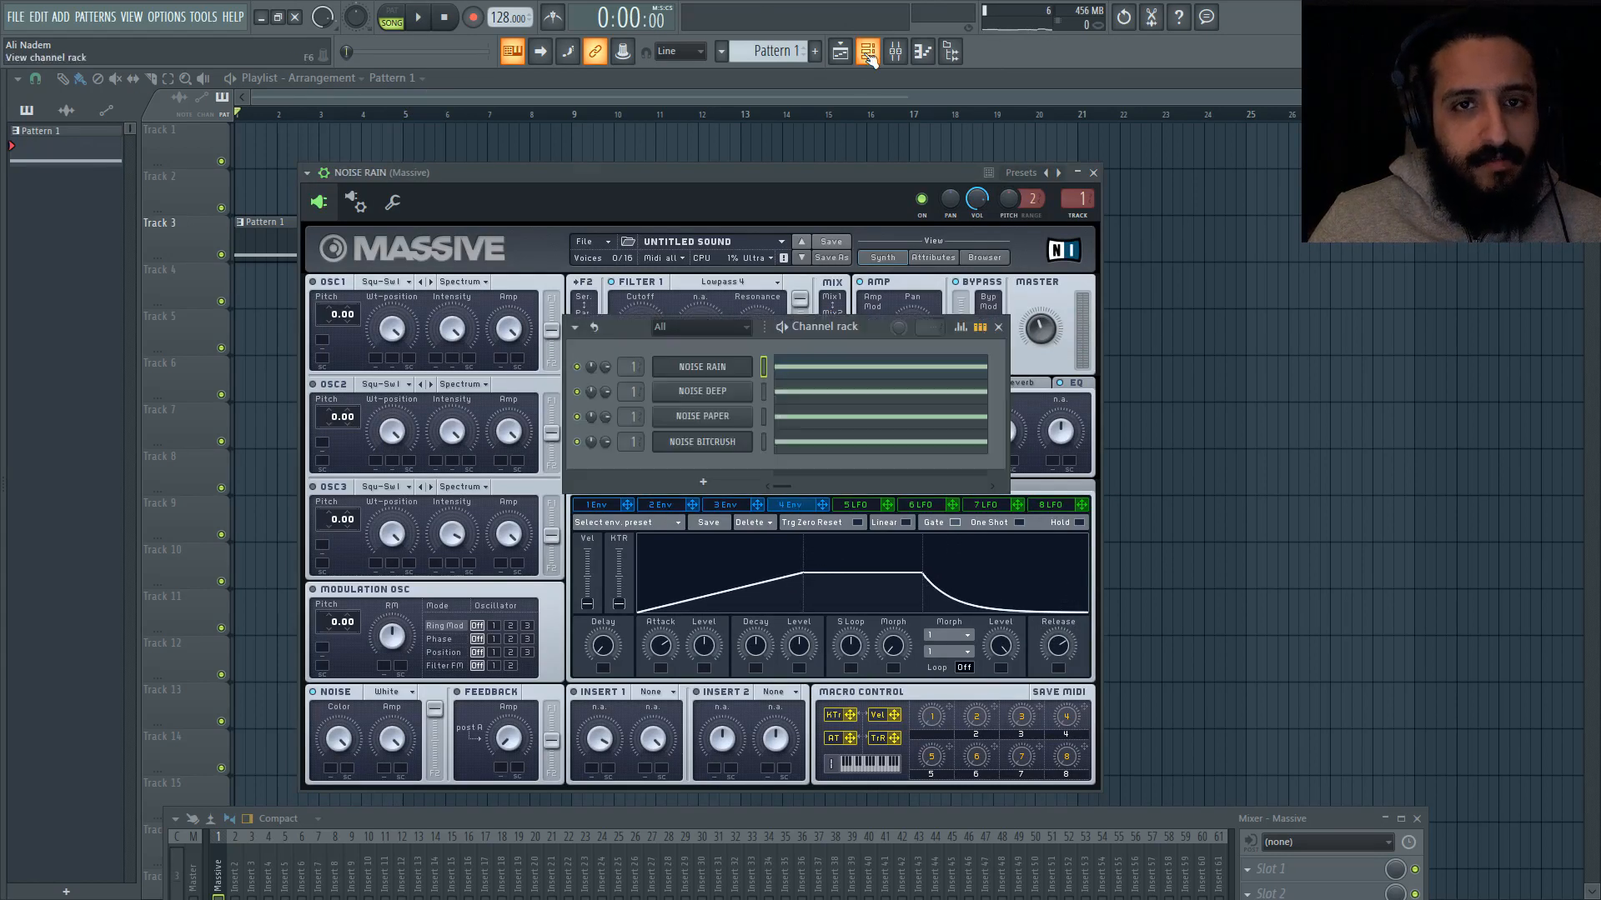
{"action": "left_click", "coordinate": [692, 386]}
{"action": "left_click", "coordinate": [769, 504]}
{"action": "left_click_drag", "start_coordinate": [1048, 644], "coordinate": [1059, 568]}
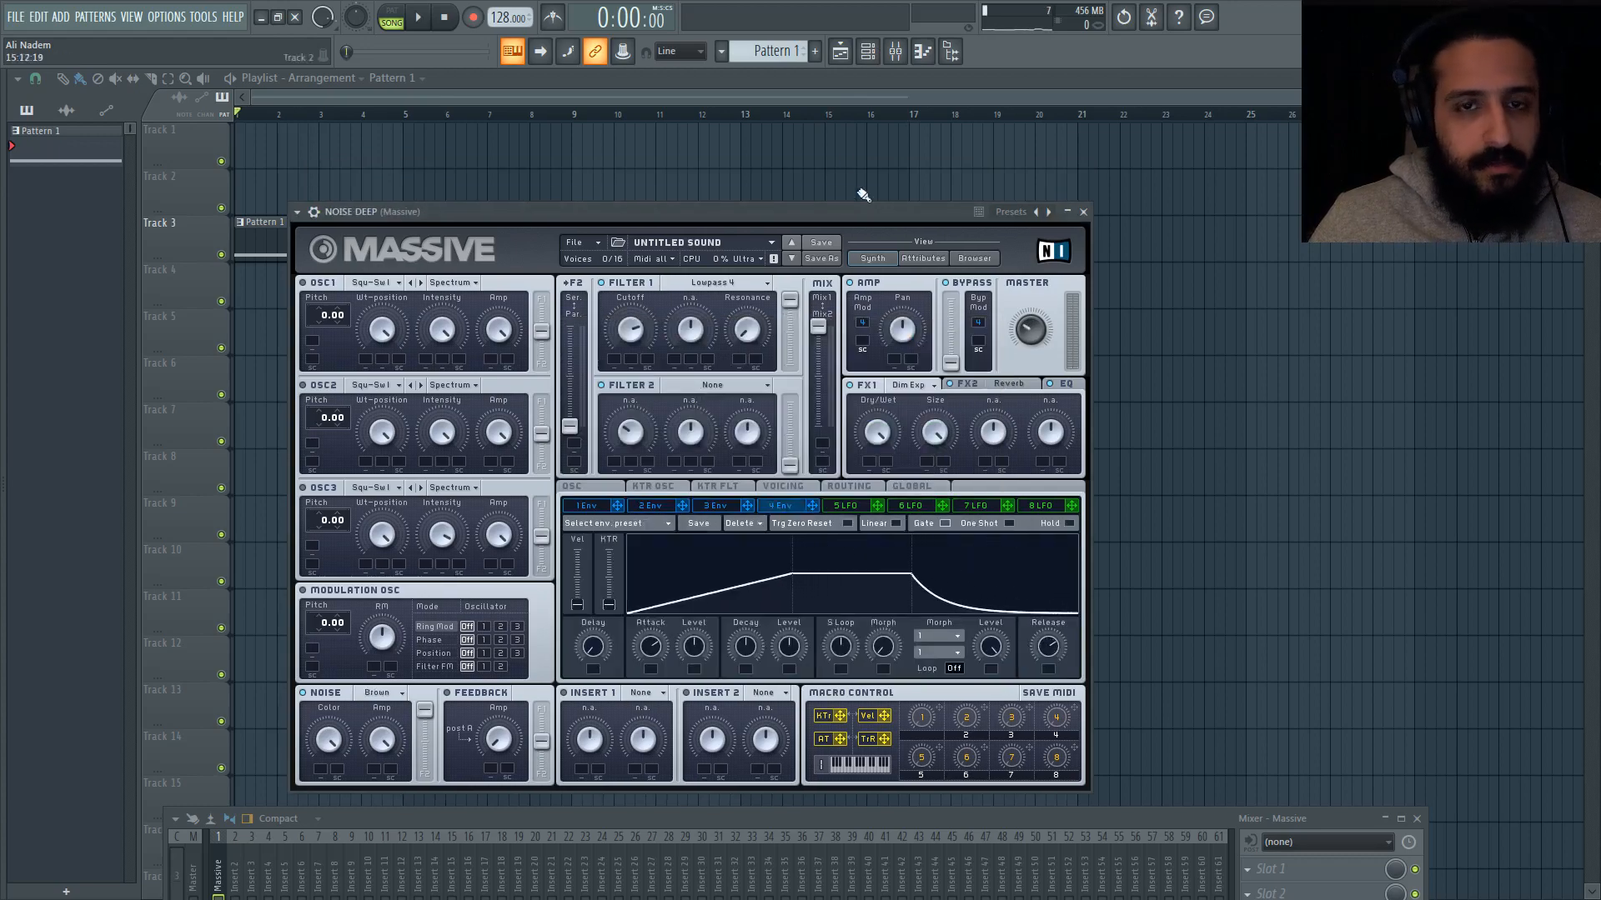
Step: Set the envelope 4 release to 70 in both the NOISE PAPER and NOISE BITCRUSH synths
{"action": "left_click", "coordinate": [868, 53]}
{"action": "left_click", "coordinate": [697, 422]}
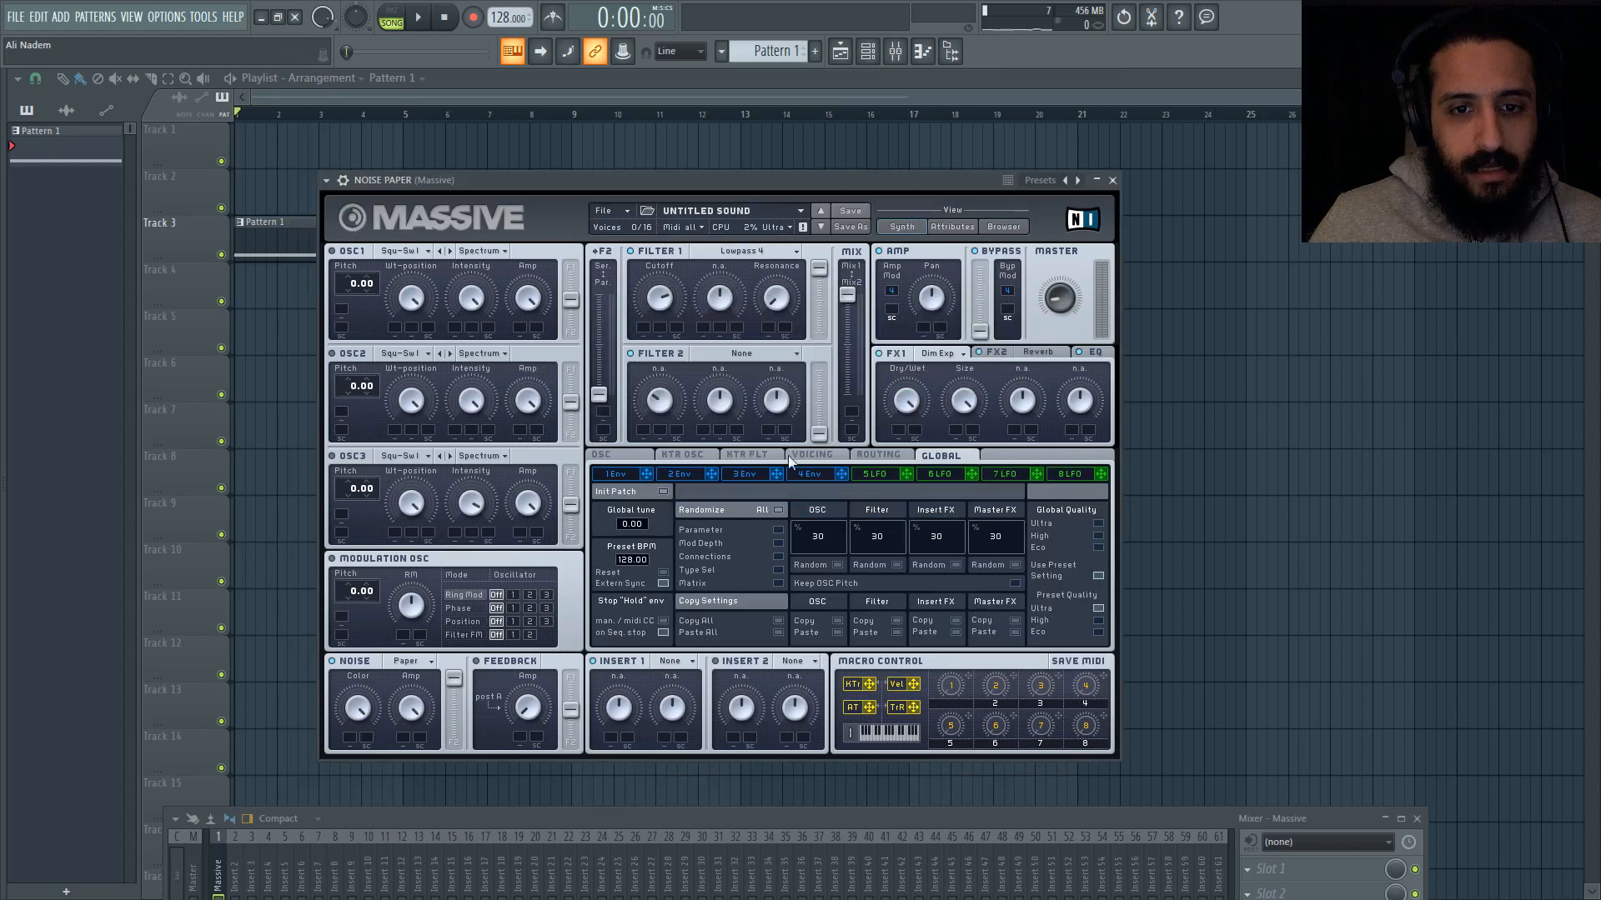
{"action": "left_click", "coordinate": [812, 474]}
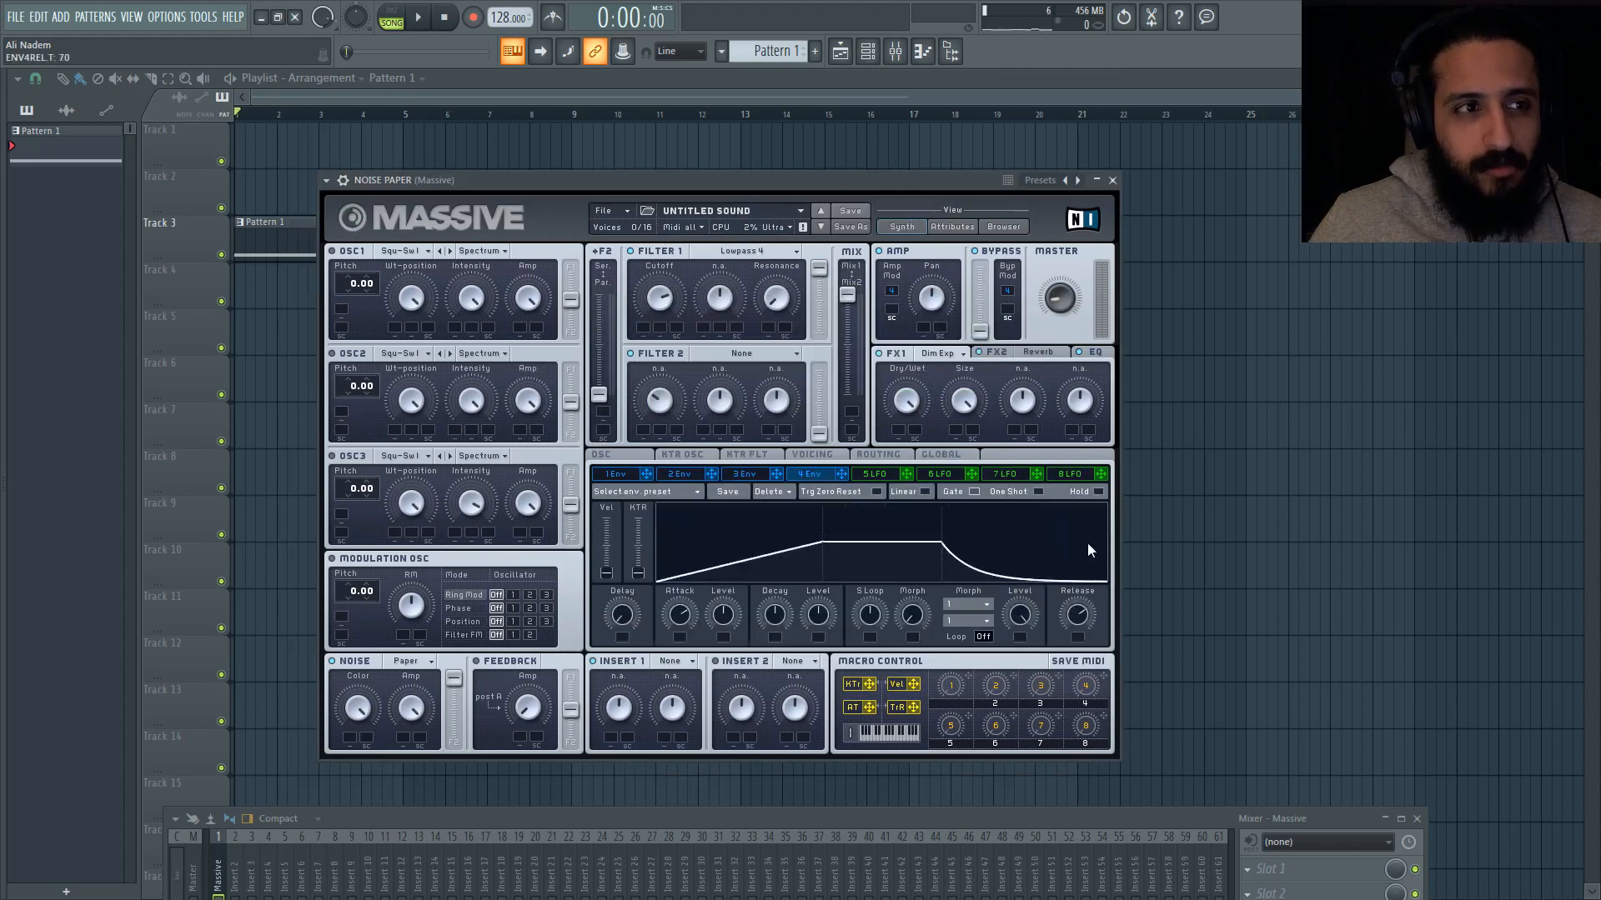
{"action": "left_click", "coordinate": [868, 53]}
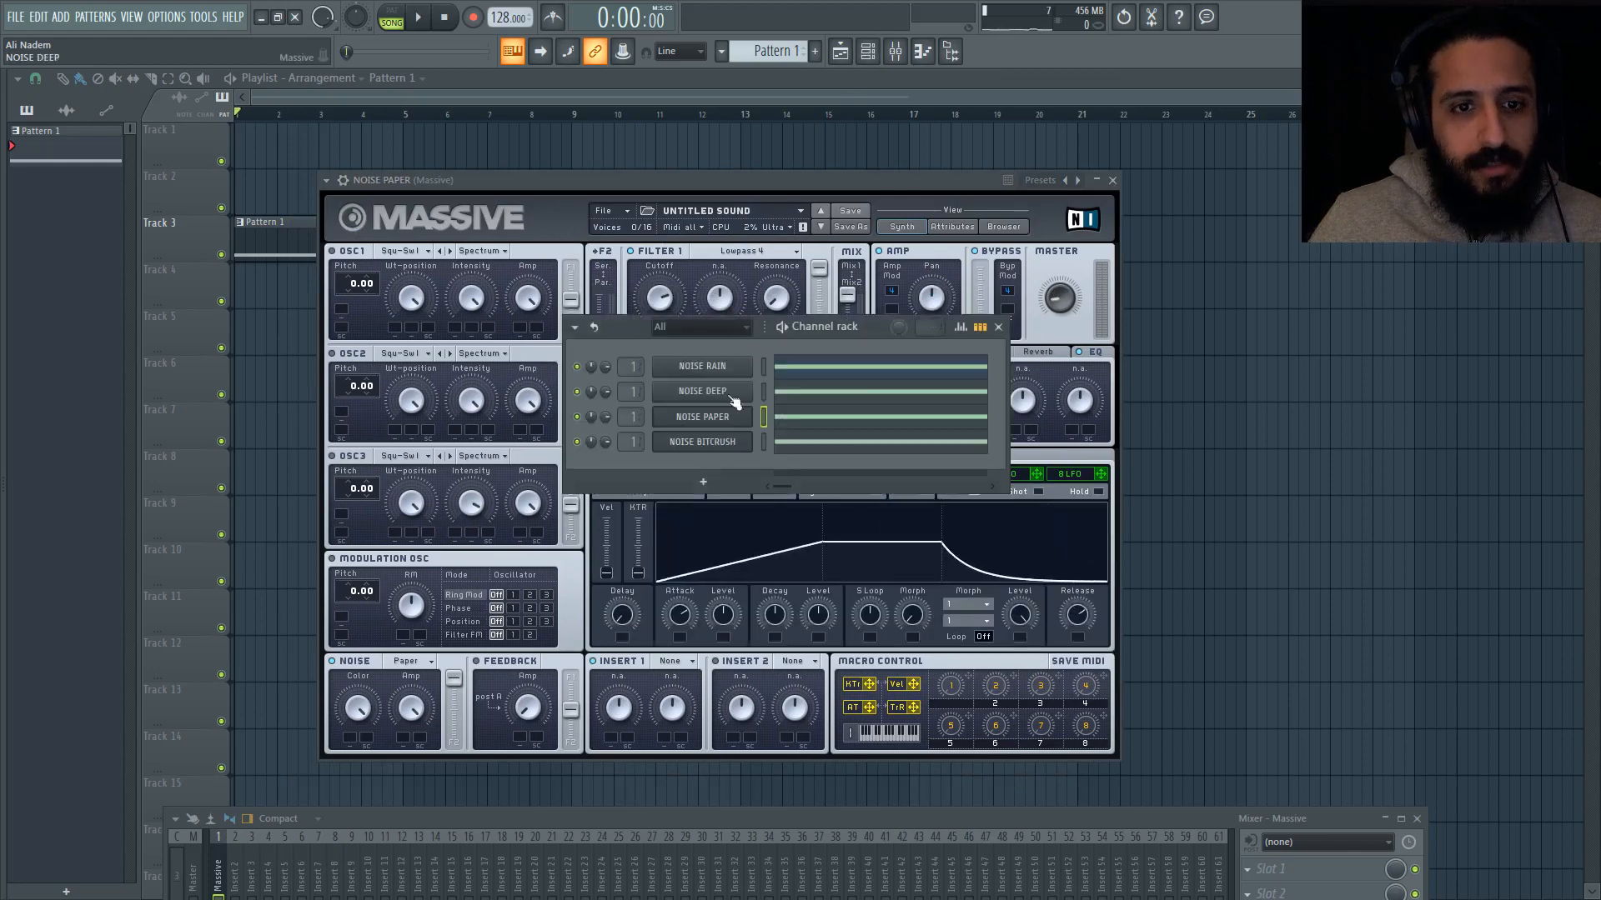
{"action": "left_click", "coordinate": [717, 438]}
{"action": "left_click", "coordinate": [838, 444]}
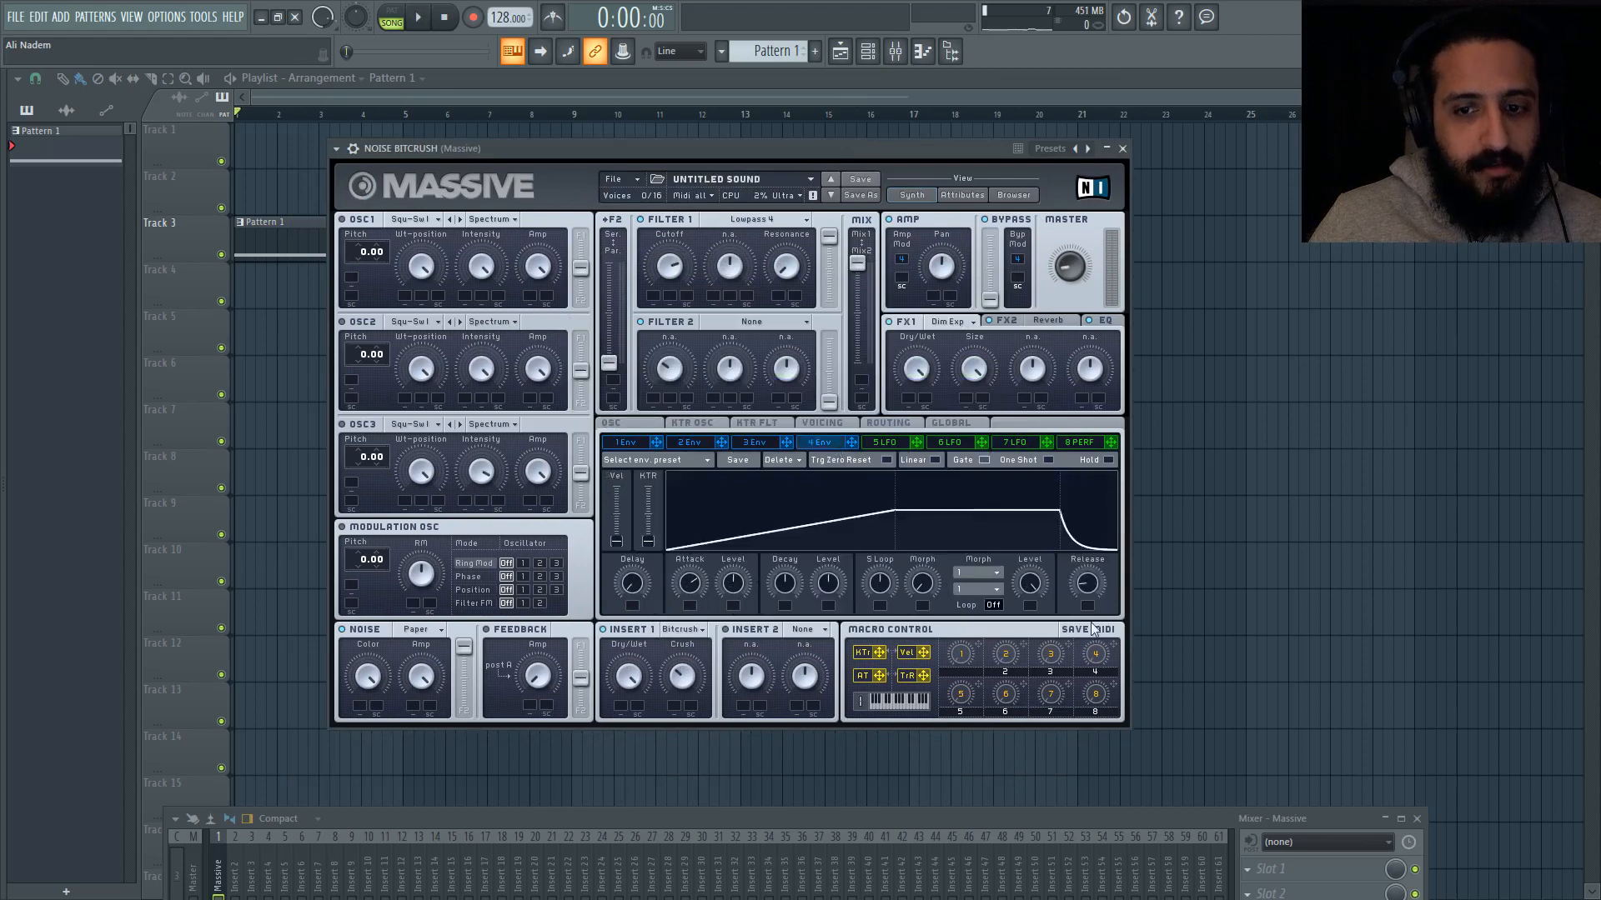
{"action": "left_click_drag", "start_coordinate": [1093, 587], "coordinate": [1099, 512]}
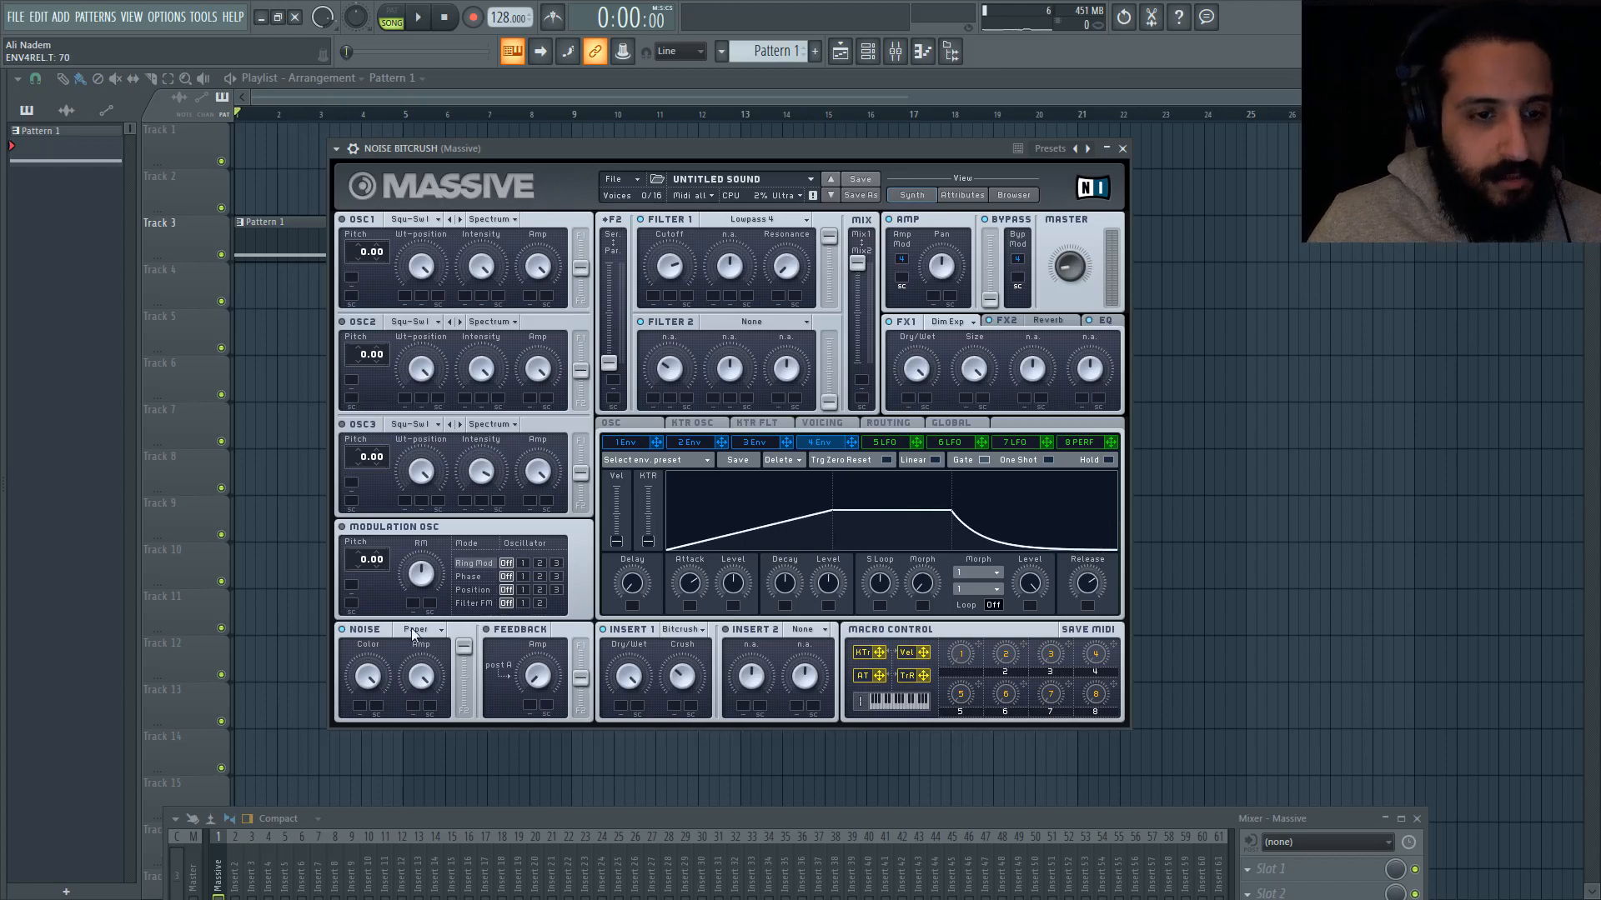
Step: Try the White Noise and Murmur noise types in the NOISE BITCRUSH synth
{"action": "left_click", "coordinate": [868, 52]}
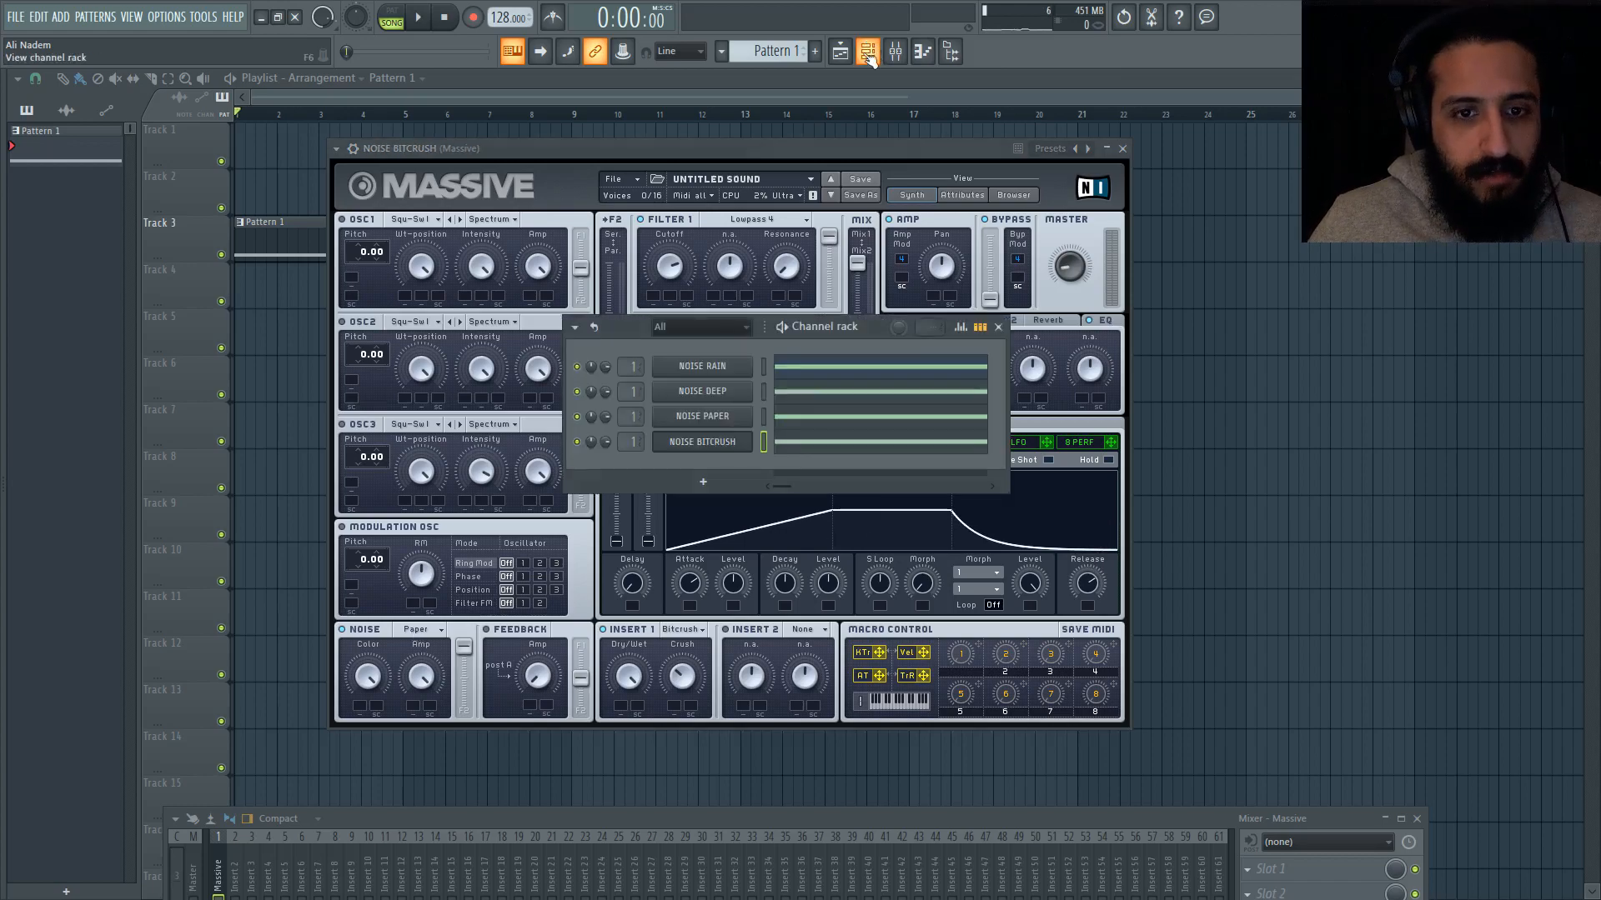
{"action": "left_click", "coordinate": [715, 417]}
{"action": "left_click", "coordinate": [406, 661]}
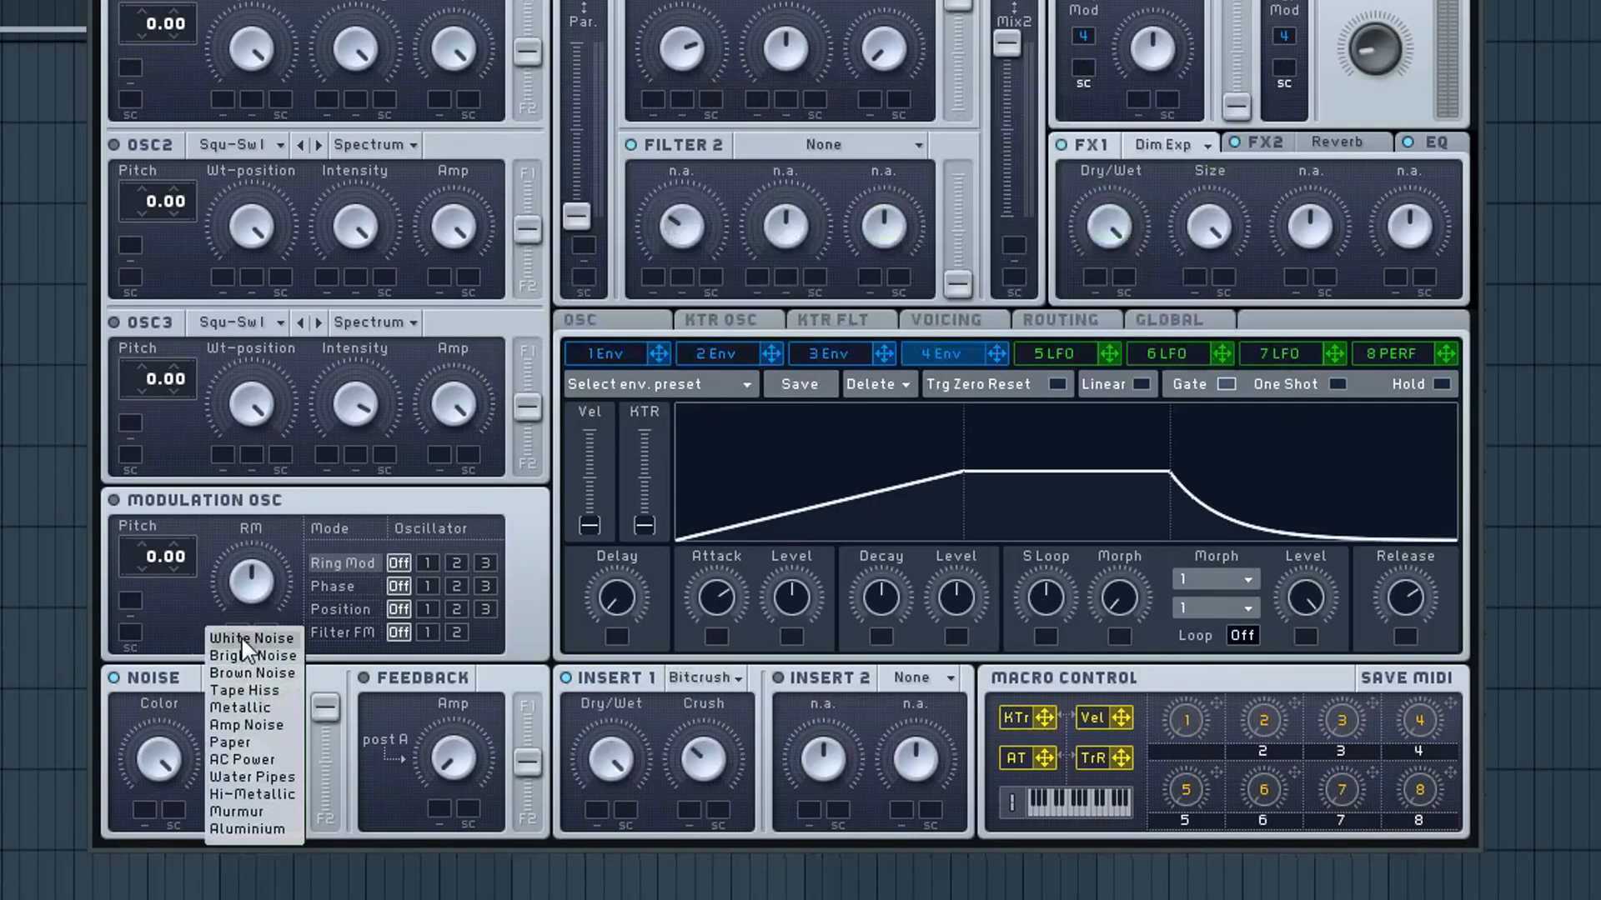
{"action": "left_click", "coordinate": [242, 637]}
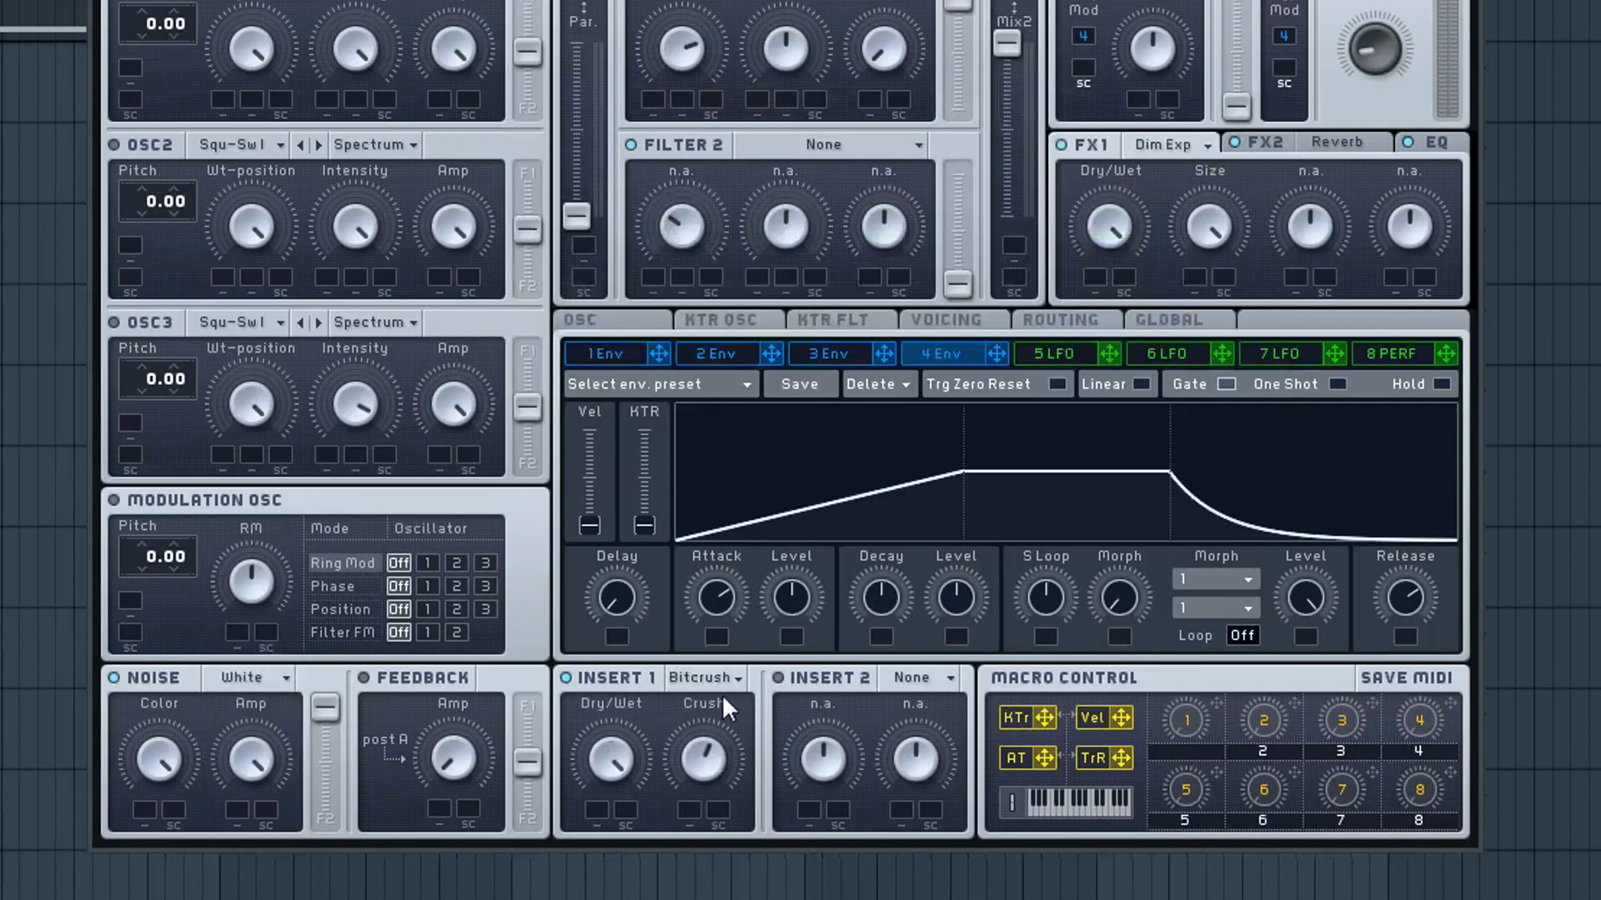
{"action": "left_click", "coordinate": [256, 675]}
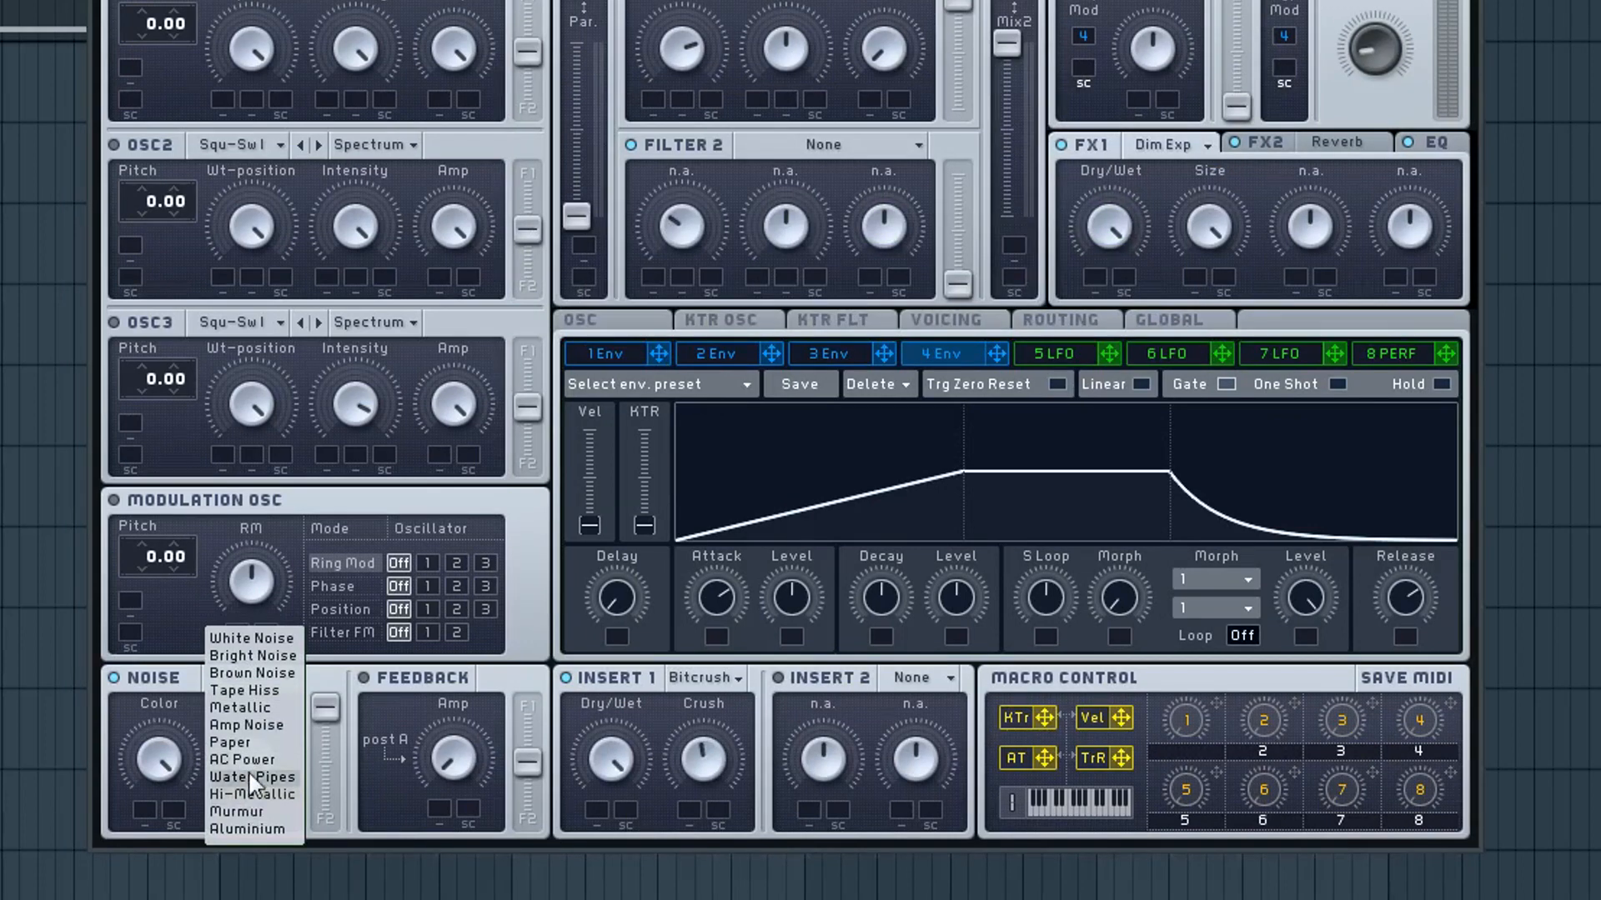
{"action": "left_click", "coordinate": [253, 812]}
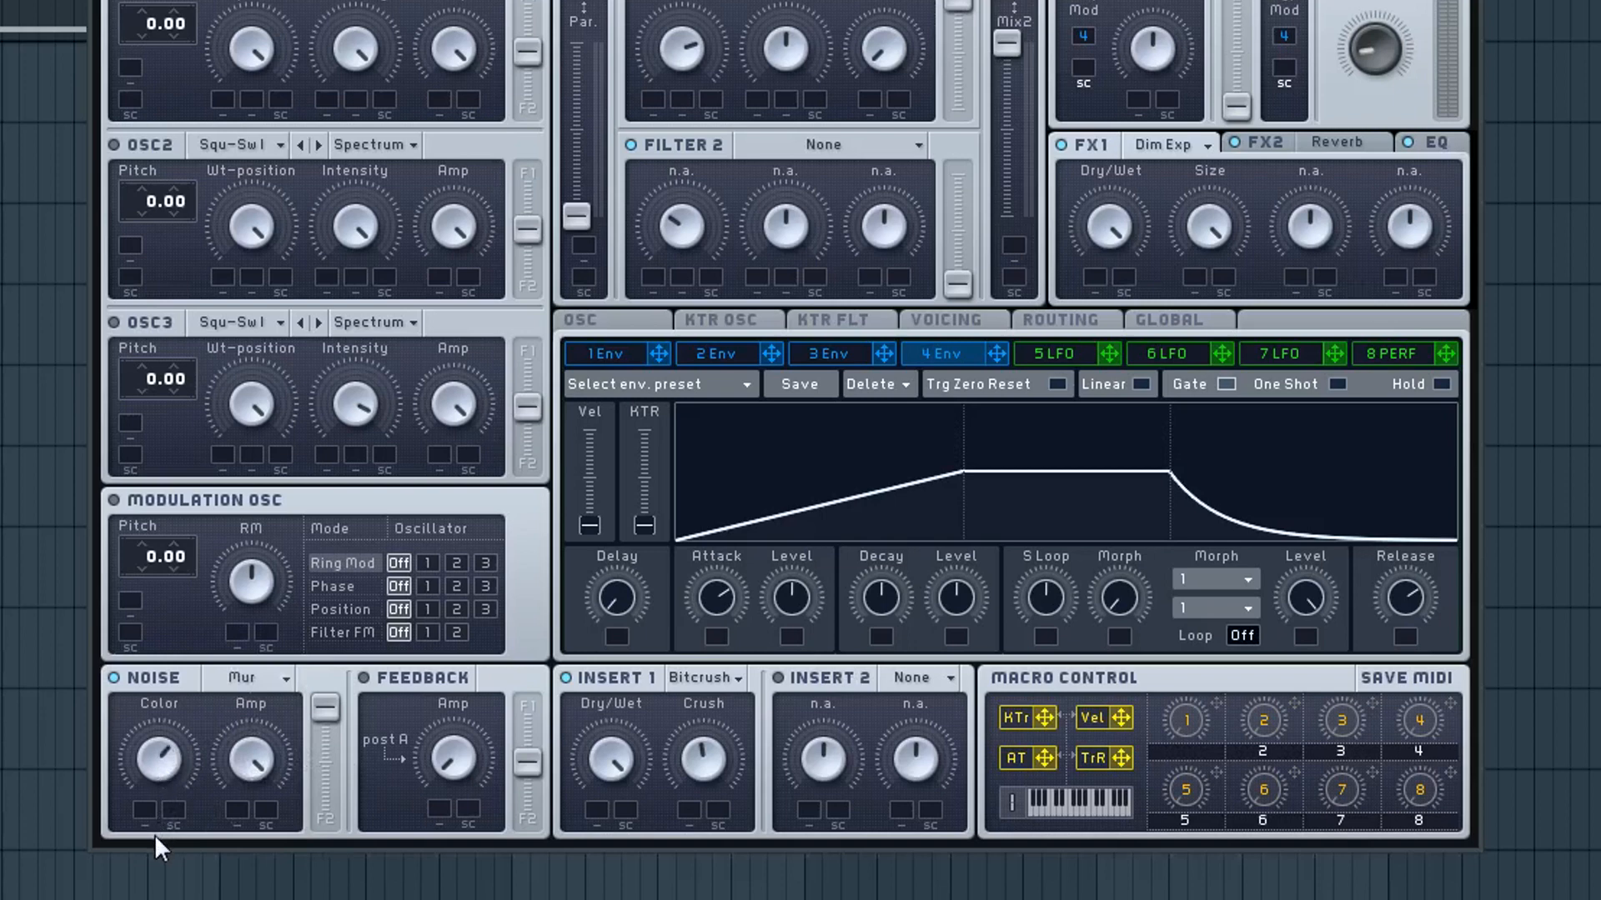
Step: Try the Hi-Metallic, Water Pipes and Metallic noise types in the NOISE BITCRUSH synth
{"action": "left_click", "coordinate": [250, 677]}
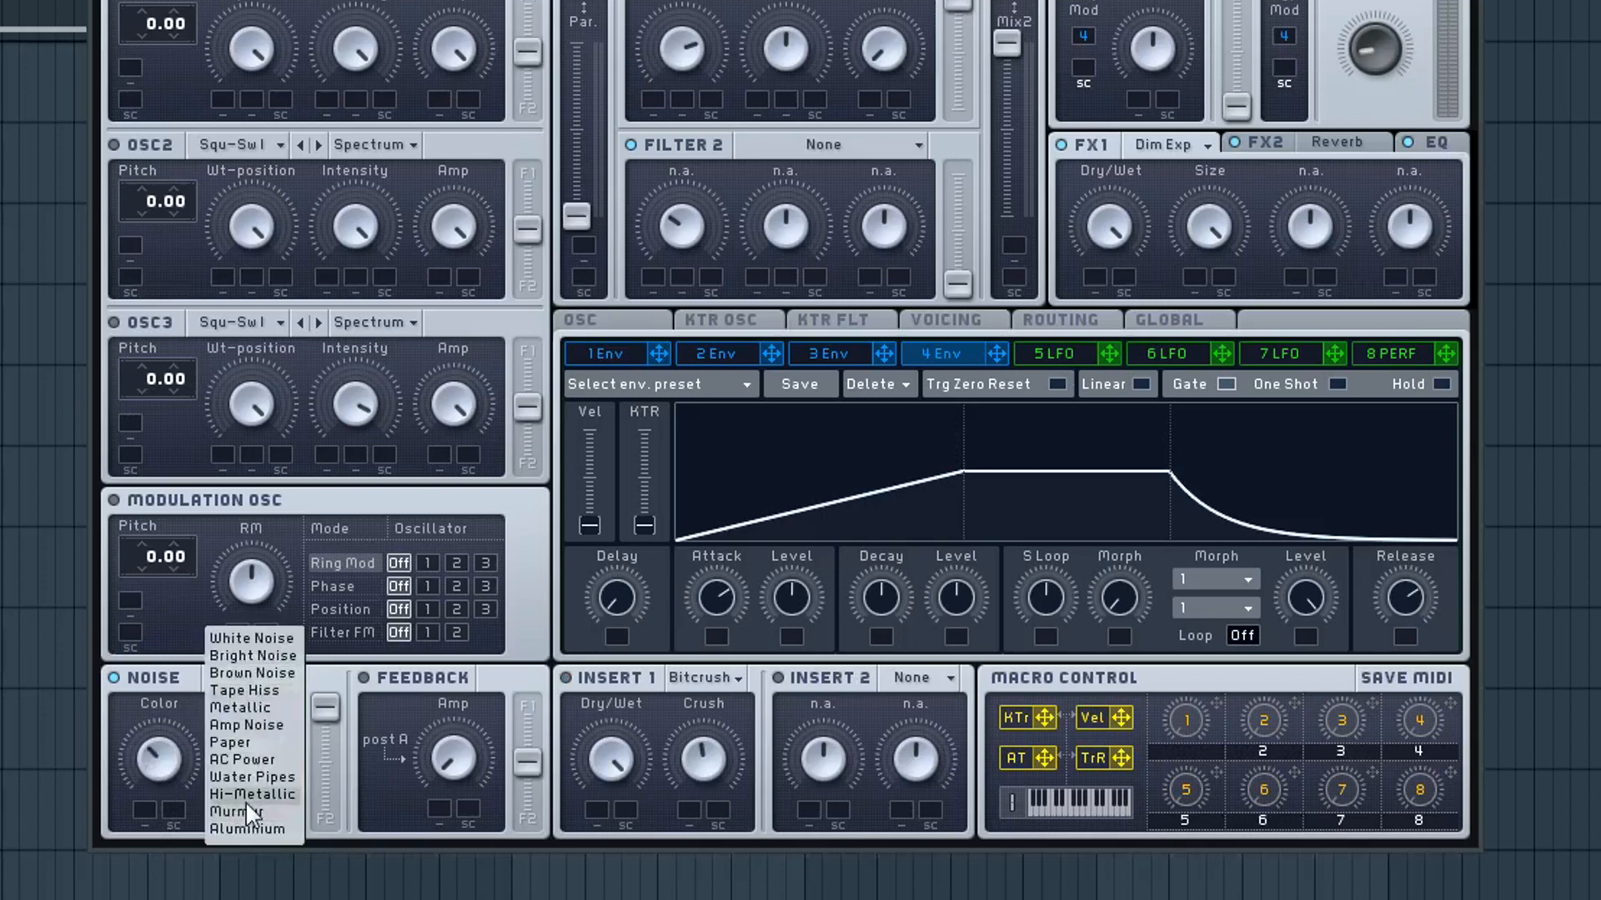
{"action": "left_click", "coordinate": [245, 797]}
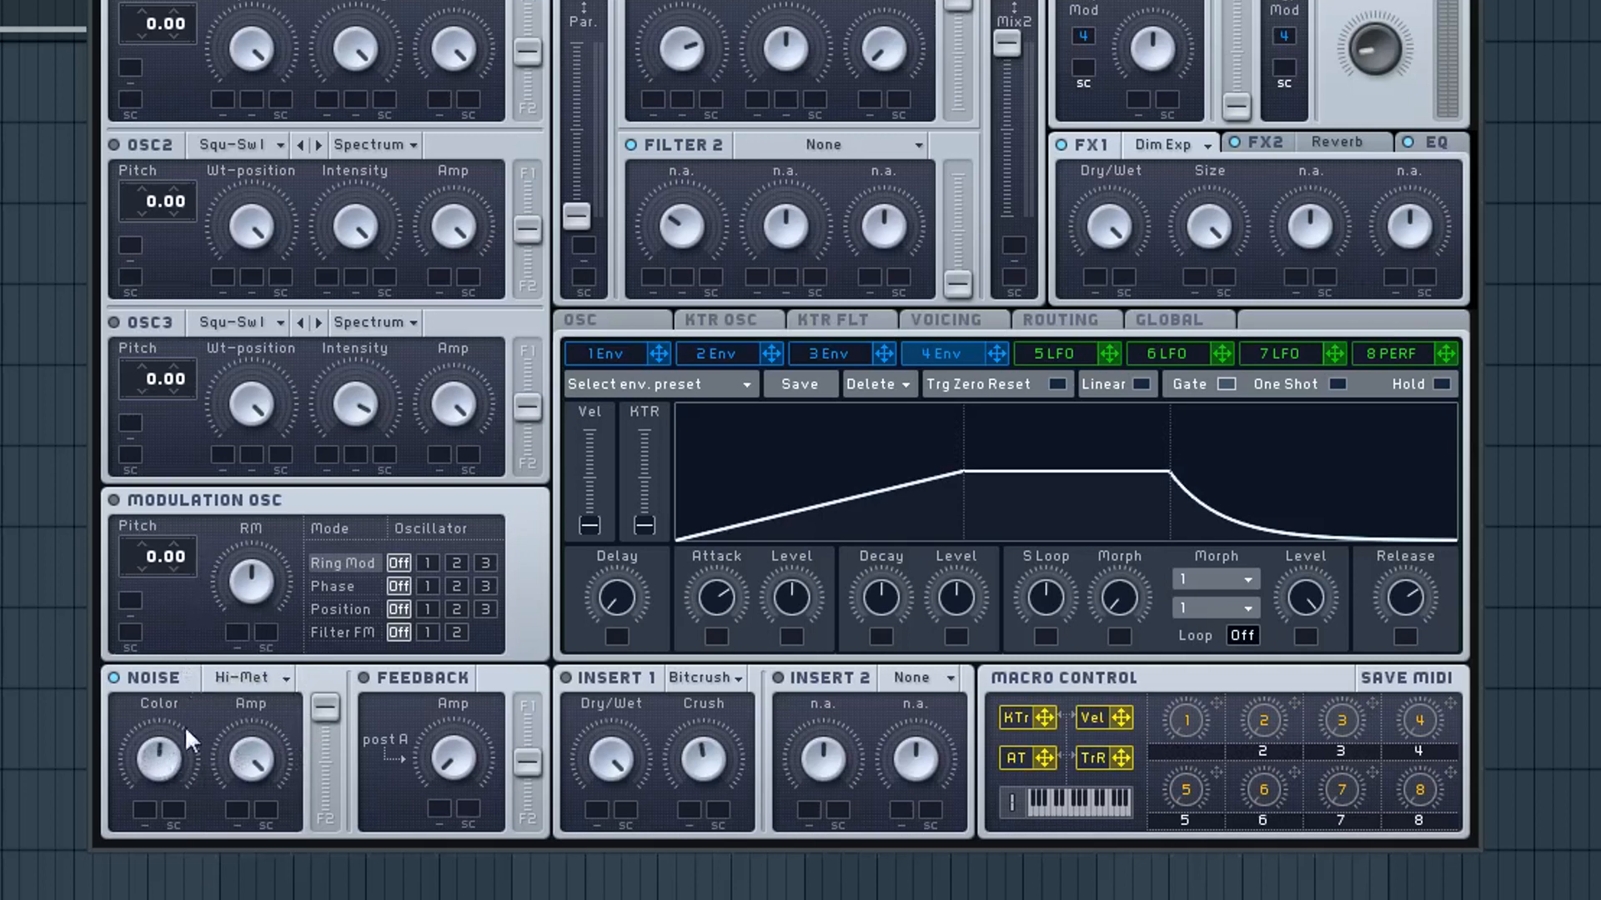
{"action": "left_click", "coordinate": [242, 677]}
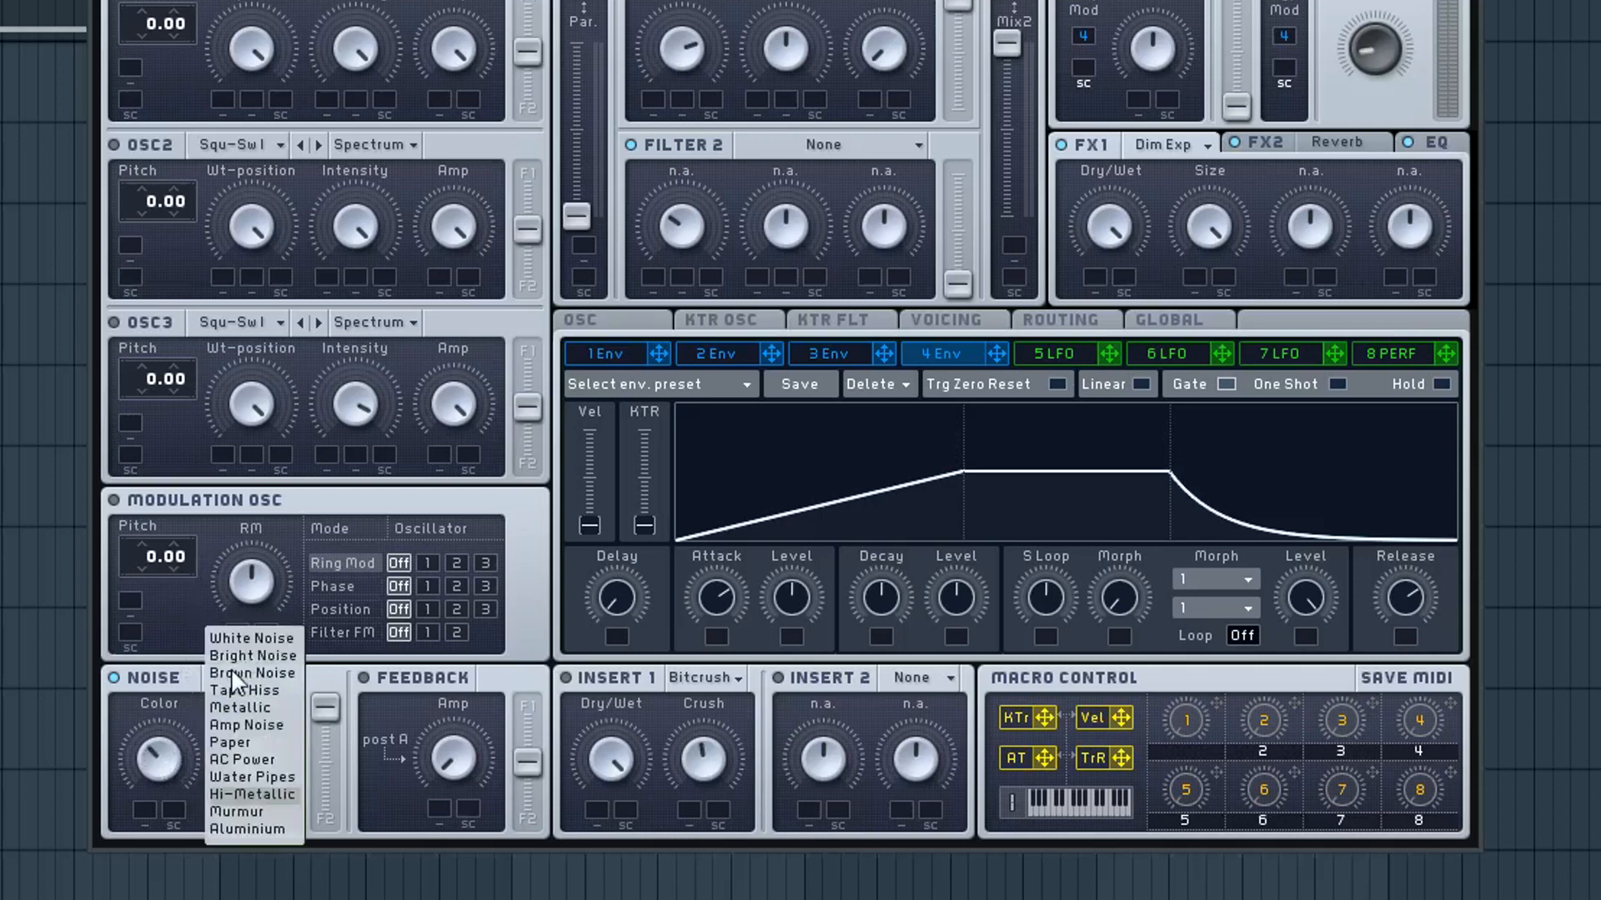
{"action": "left_click", "coordinate": [229, 778]}
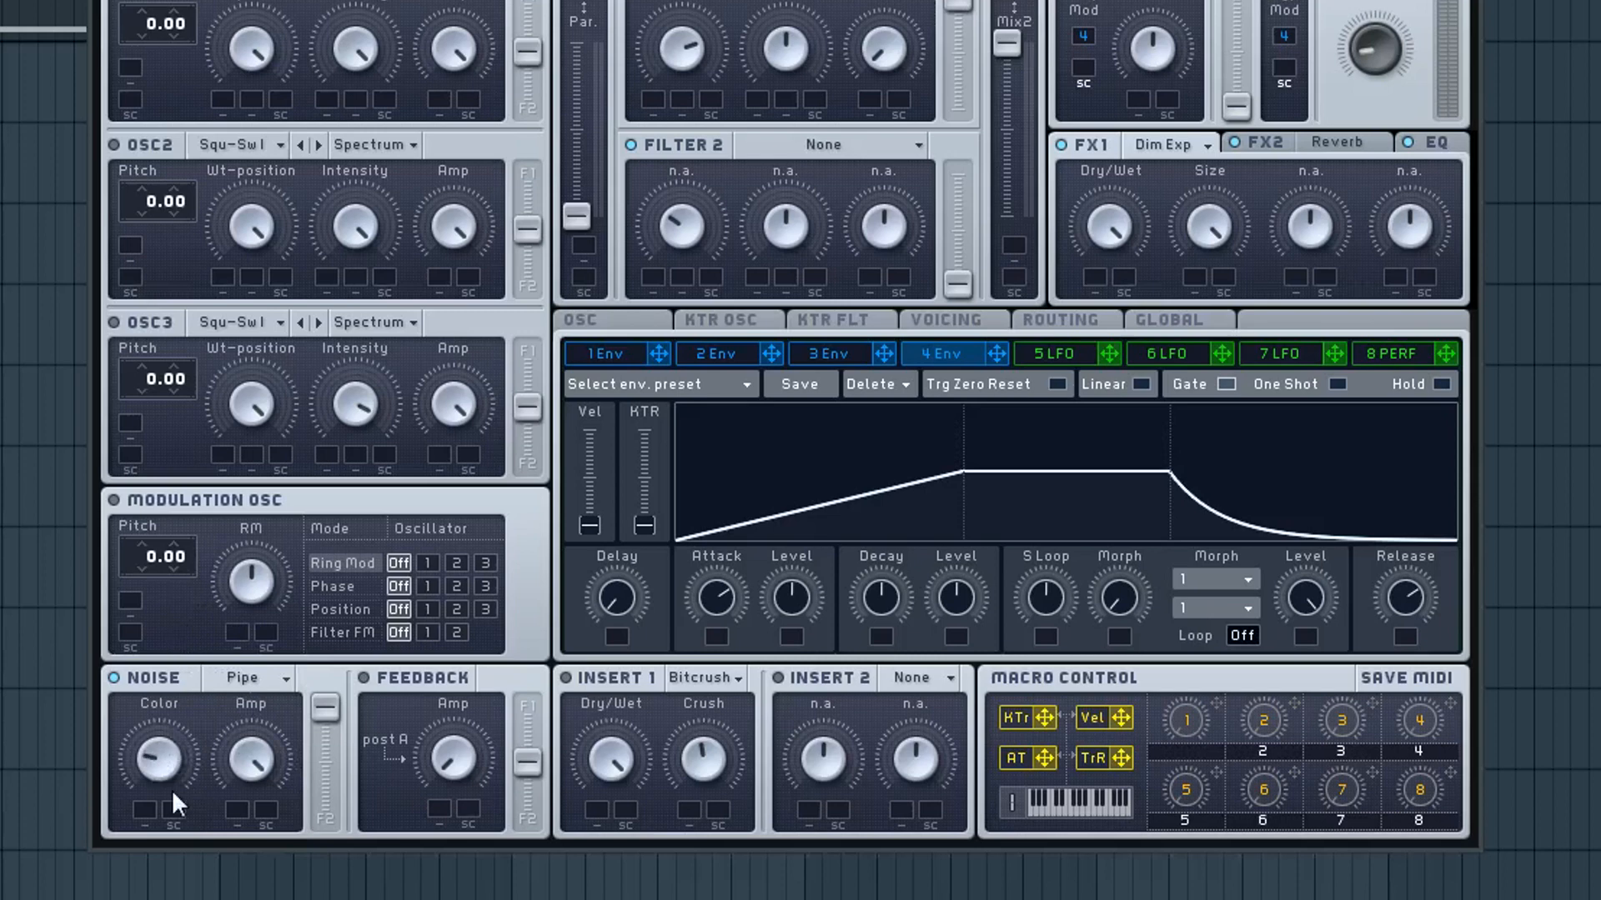
{"action": "left_click", "coordinate": [263, 680]}
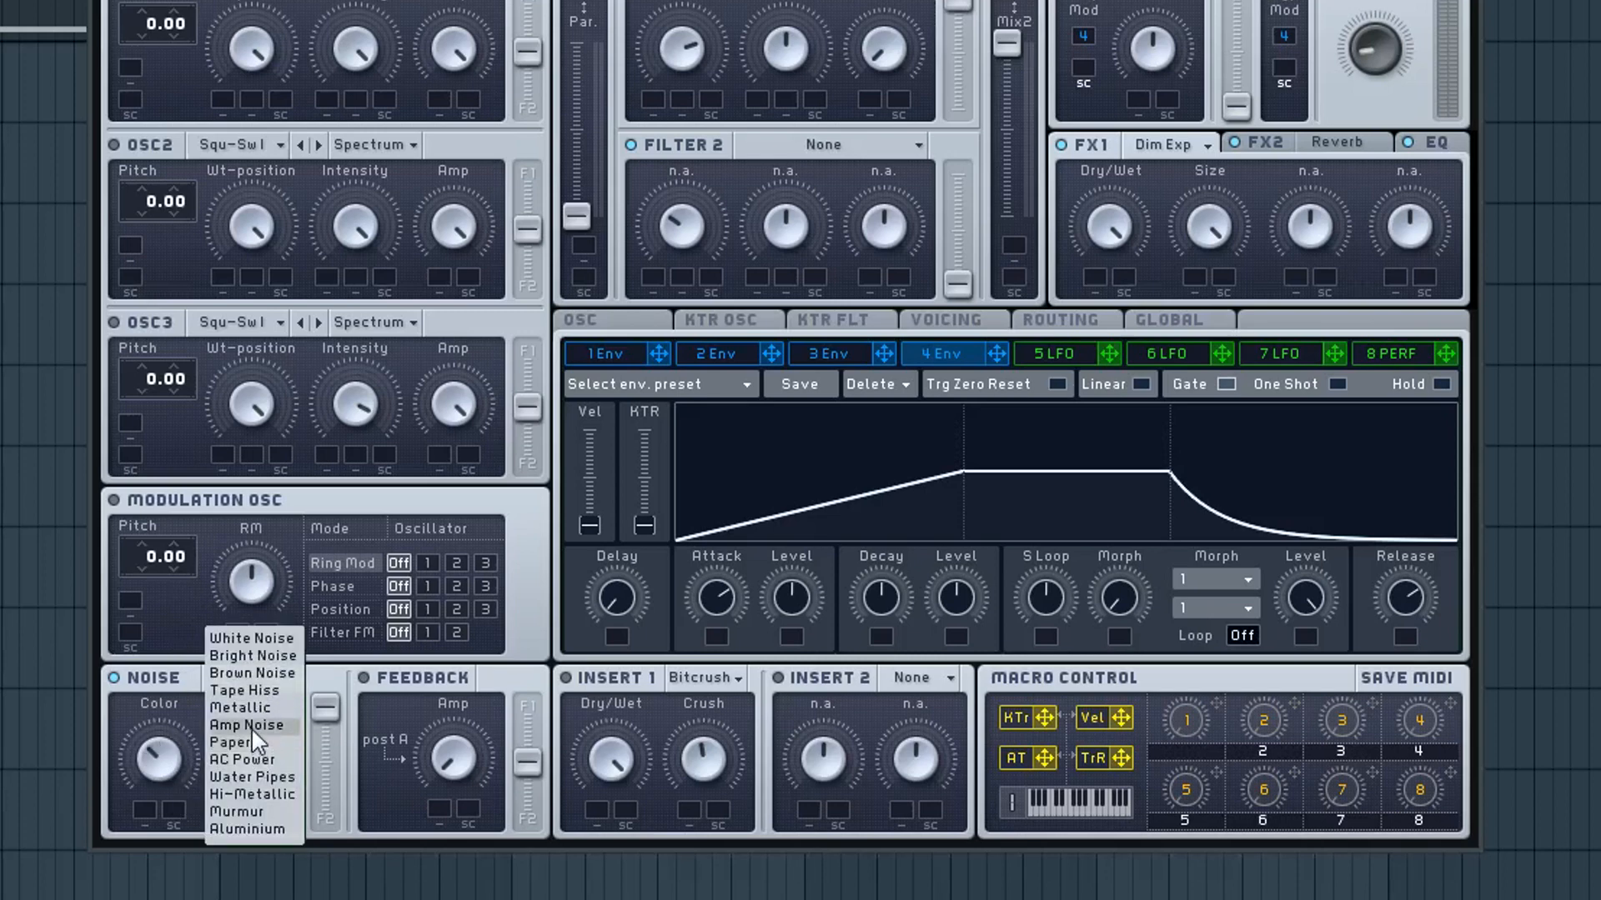
{"action": "left_click", "coordinate": [251, 708]}
Step: Set the NOISE BITCRUSH noise type to Tape Hiss with a higher Color, and raise the synth's master volume
{"action": "left_click", "coordinate": [237, 682]}
{"action": "left_click", "coordinate": [236, 690]}
{"action": "left_click_drag", "start_coordinate": [159, 757], "coordinate": [179, 662]}
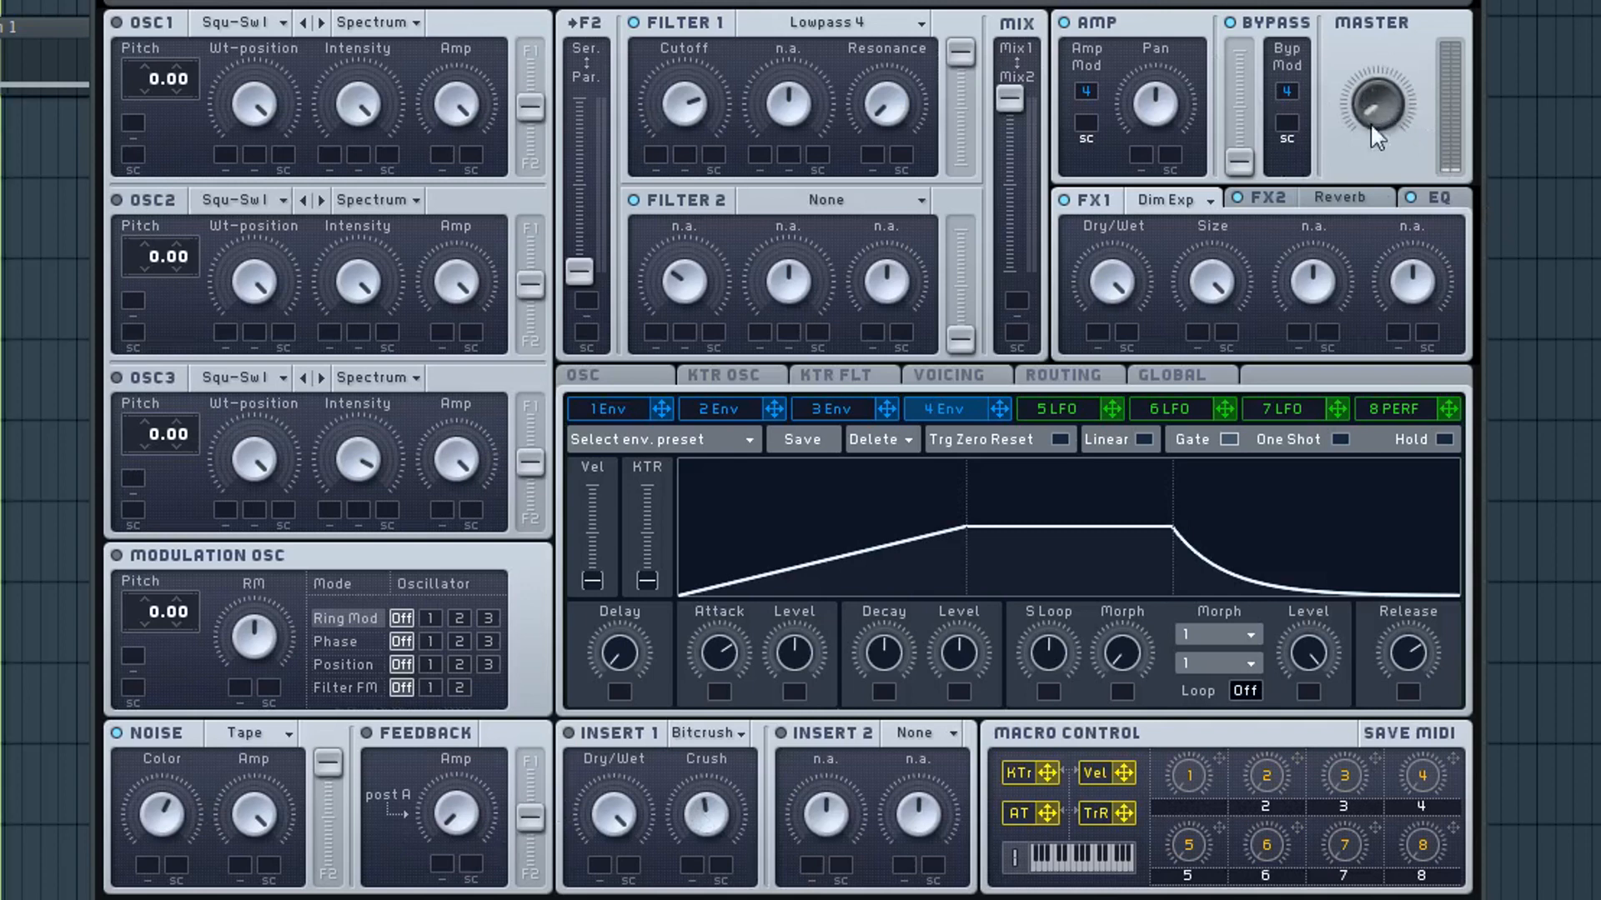
{"action": "left_click_drag", "start_coordinate": [1376, 127], "coordinate": [1388, 33]}
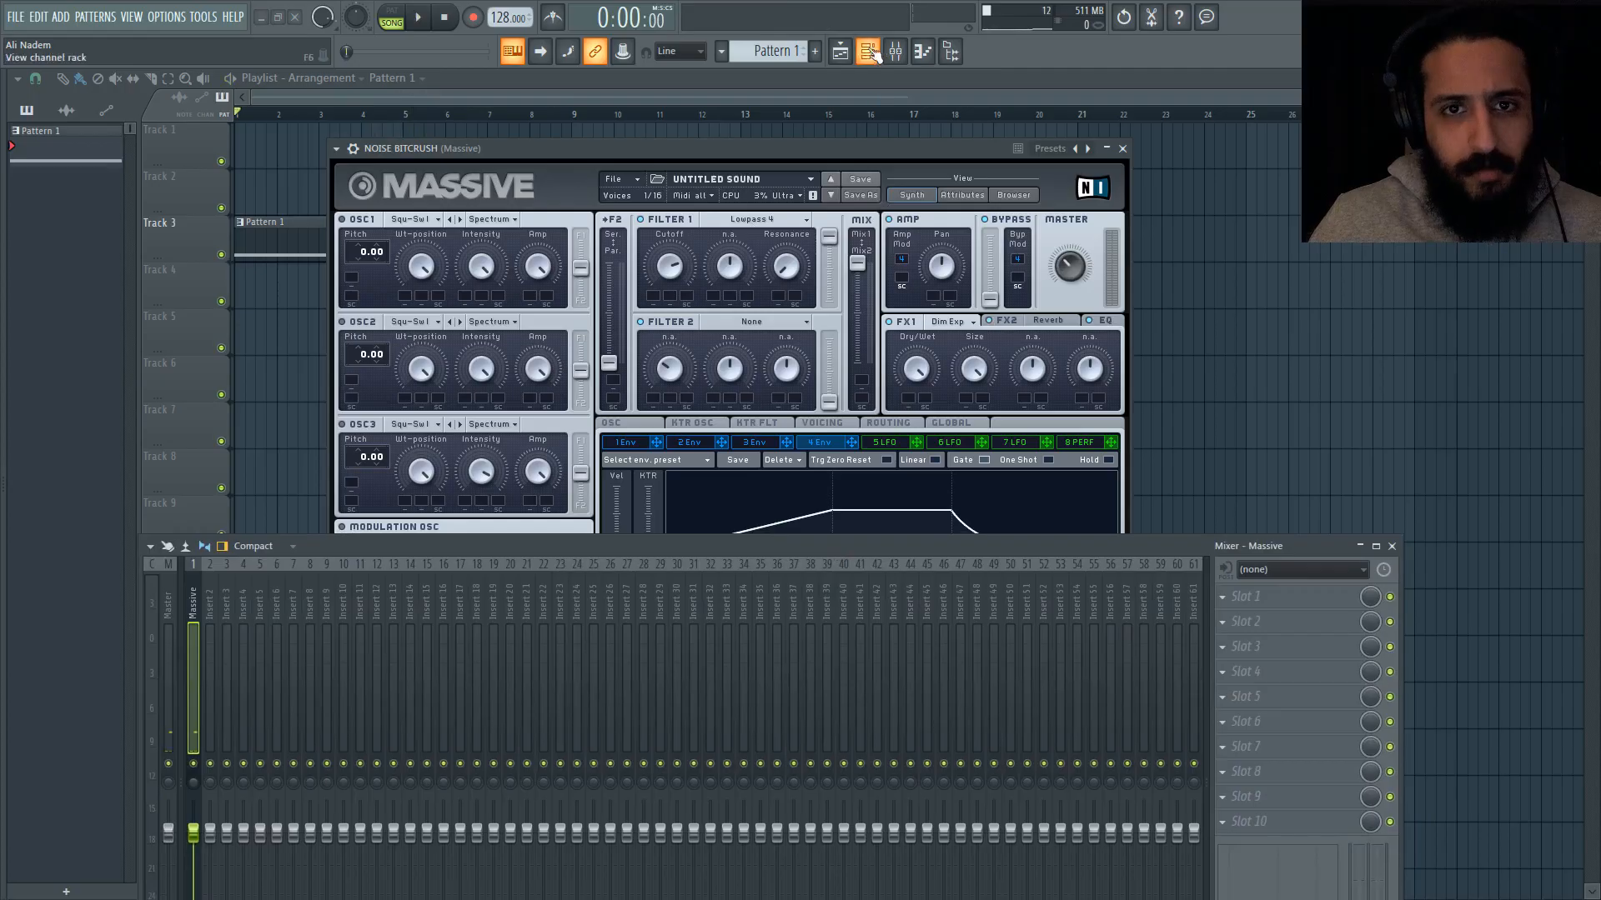
Step: Load Fruity parametric EQ 2 in slot 1 of the Massive mixer track and lower band 7 to about -5.8 dB at 4487 Hz
{"action": "key", "text": "F6"}
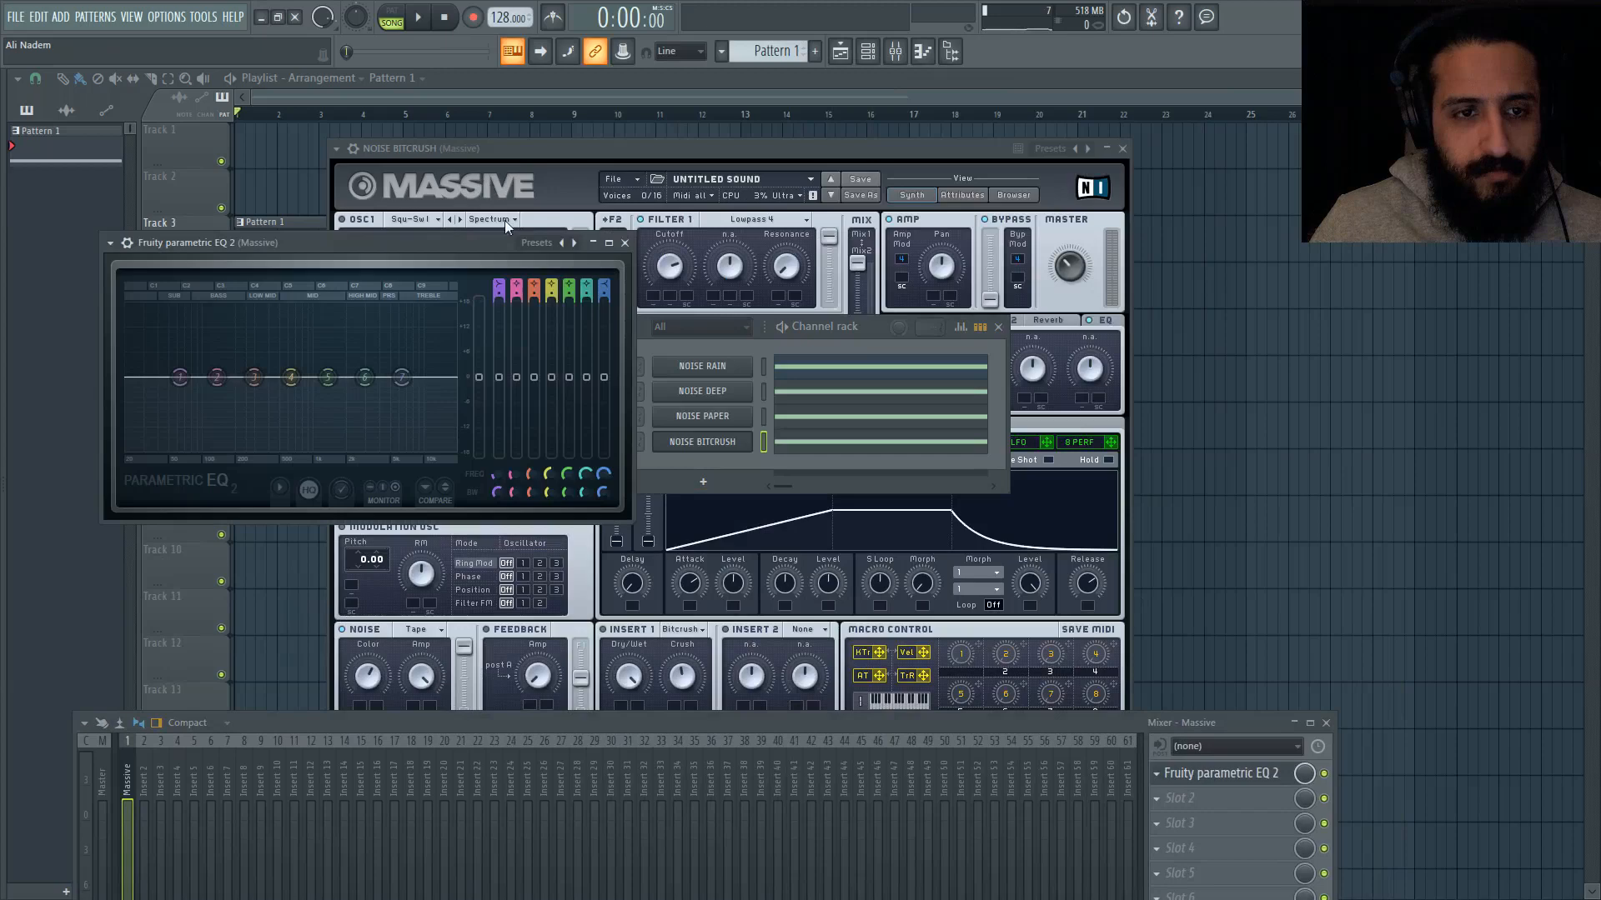
{"action": "left_click_drag", "start_coordinate": [419, 245], "coordinate": [697, 235]}
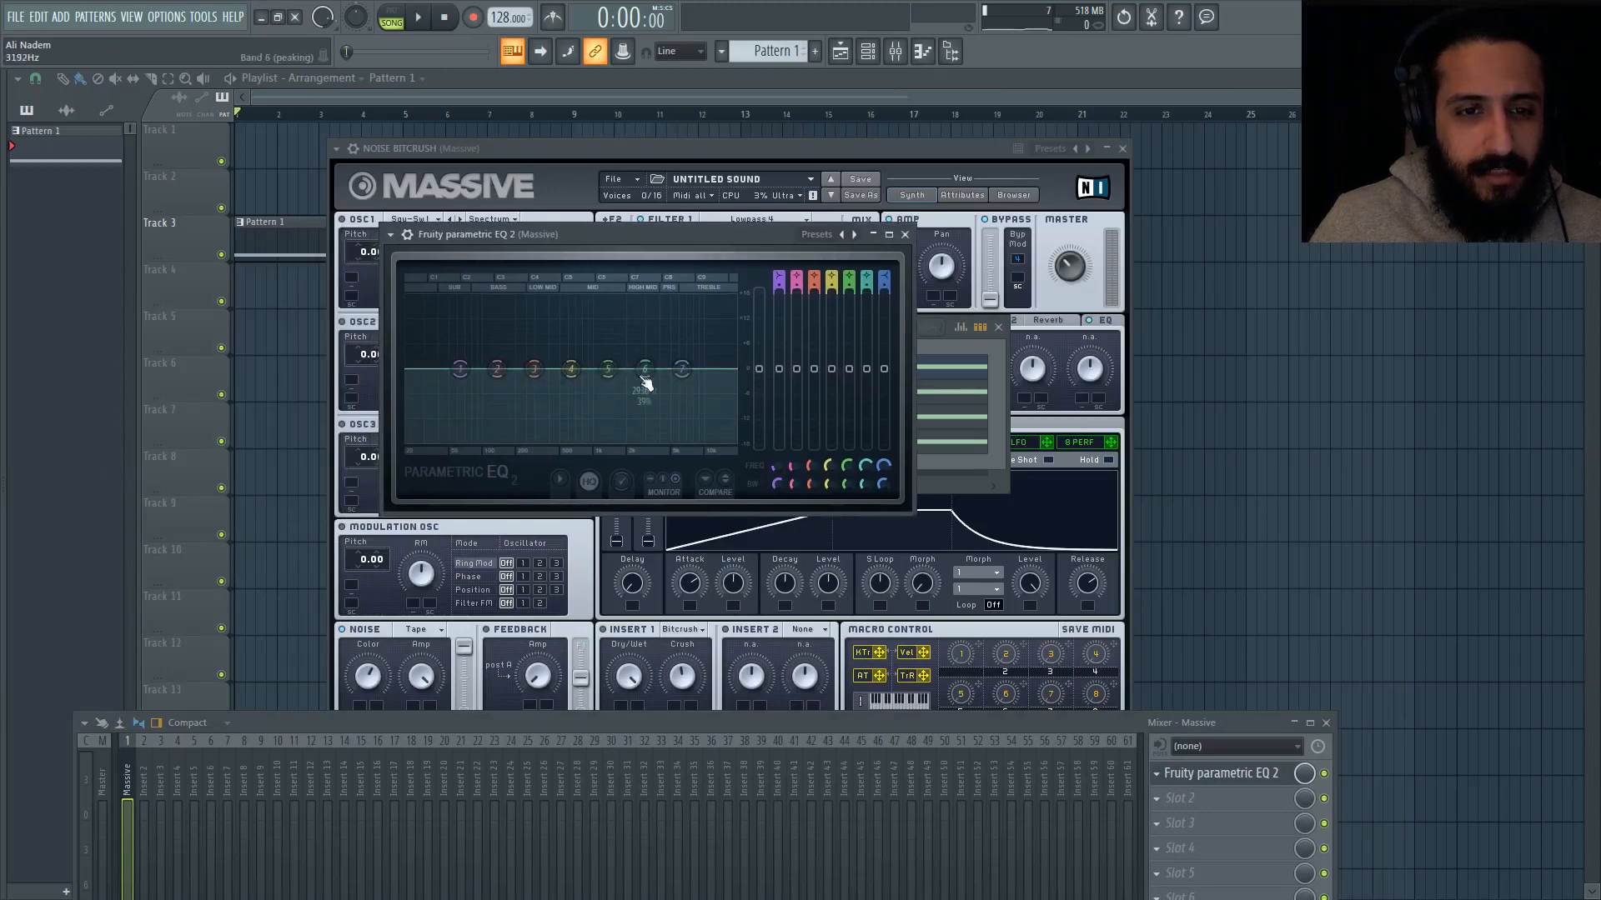
{"action": "left_click_drag", "start_coordinate": [684, 369], "coordinate": [648, 393]}
{"action": "key", "text": "ctrl+z"}
{"action": "key", "text": "space"}
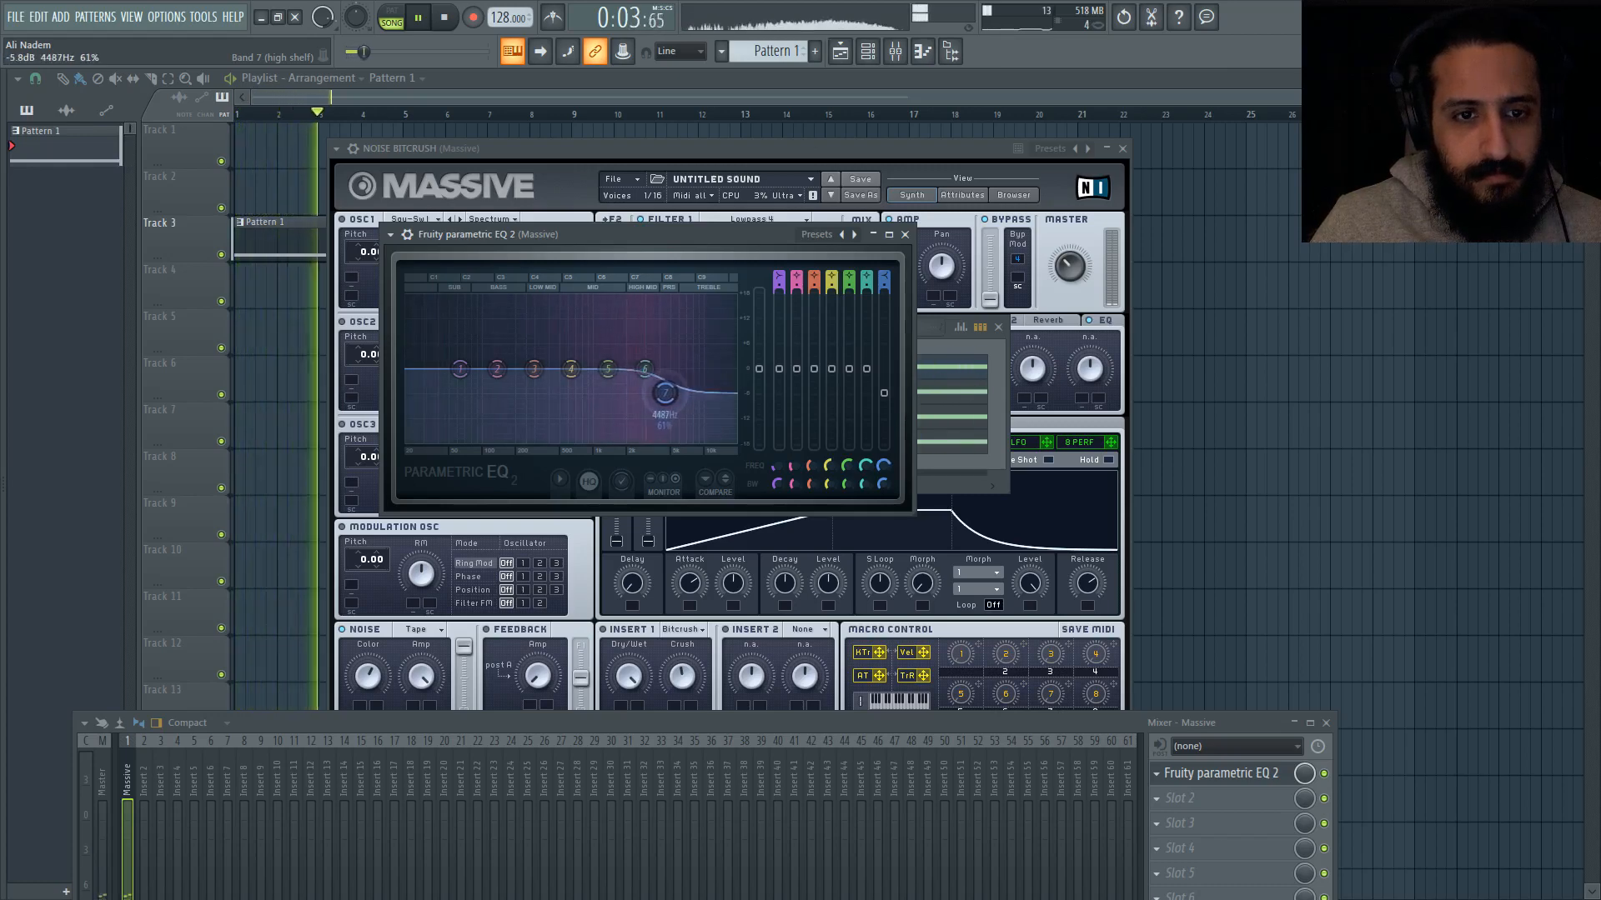
{"action": "key", "text": "space"}
Step: Close the open synth windows and extend the Pattern 1 clip on Track 3 to a length of 21:08:00
{"action": "left_click_drag", "start_coordinate": [672, 145], "coordinate": [703, 123]}
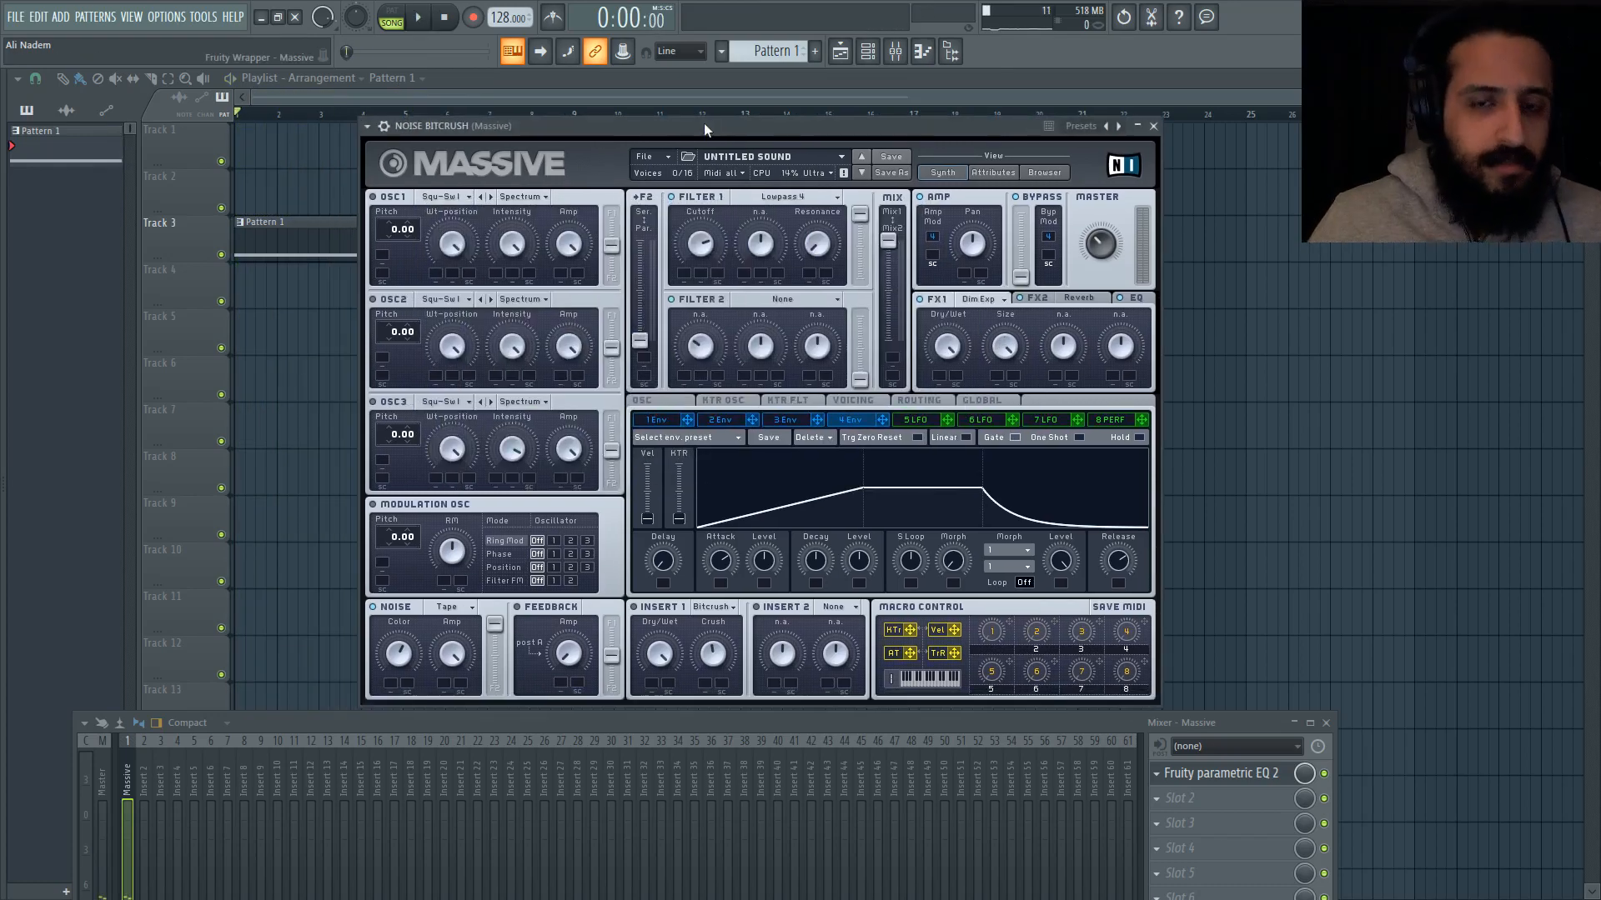
{"action": "left_click", "coordinate": [1213, 773]}
{"action": "left_click", "coordinate": [870, 54]}
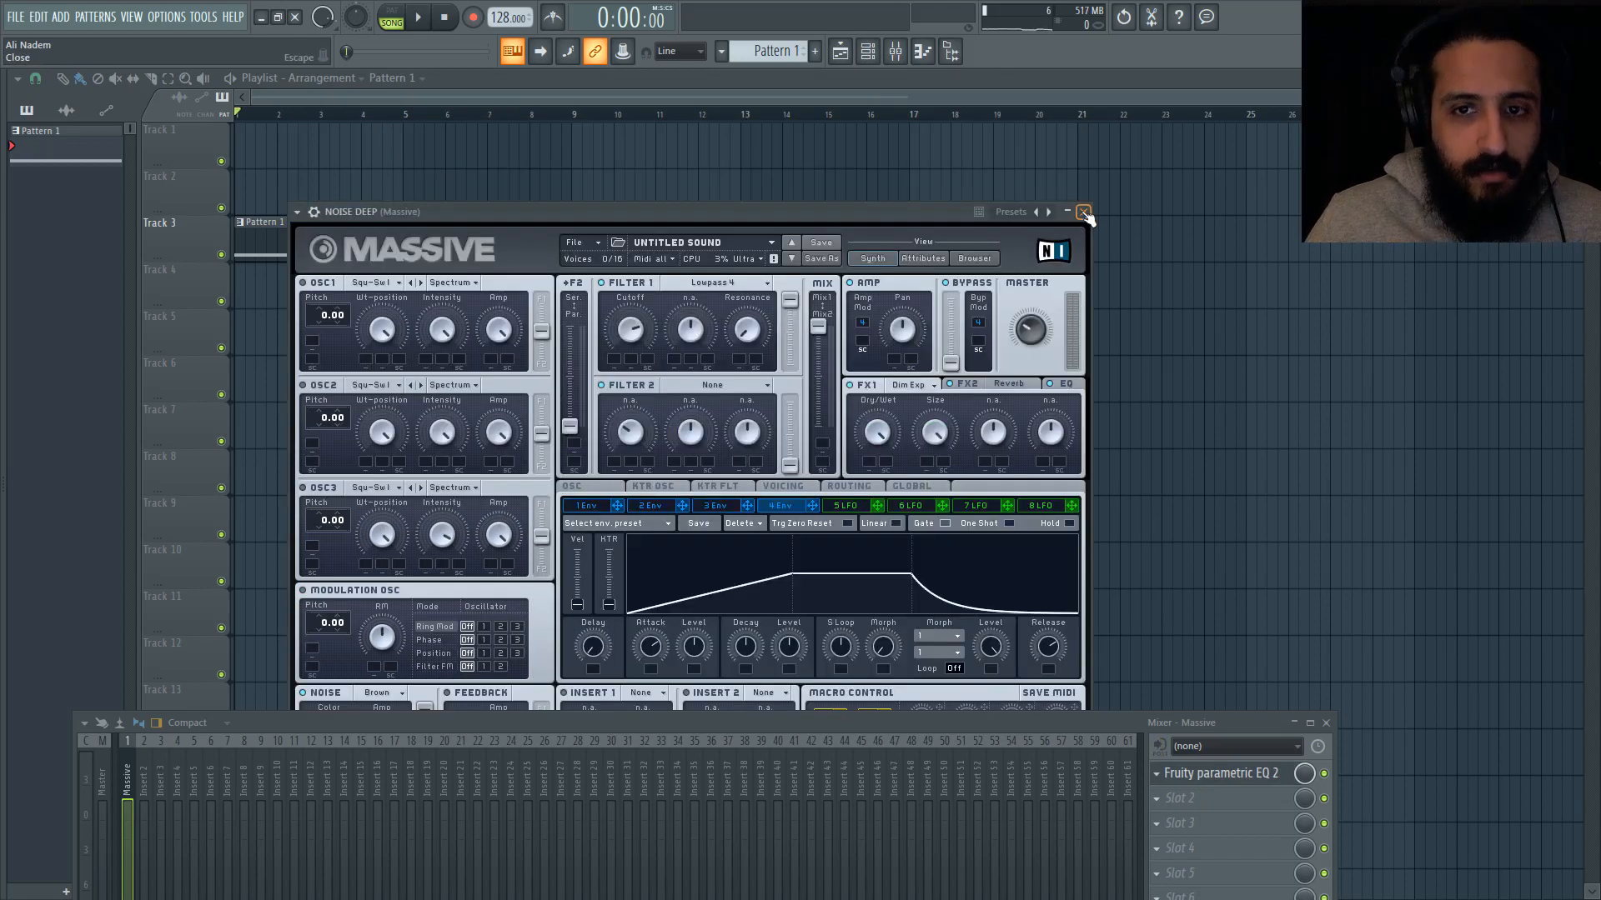
{"action": "left_click", "coordinate": [1083, 211]}
{"action": "key", "text": "F12"}
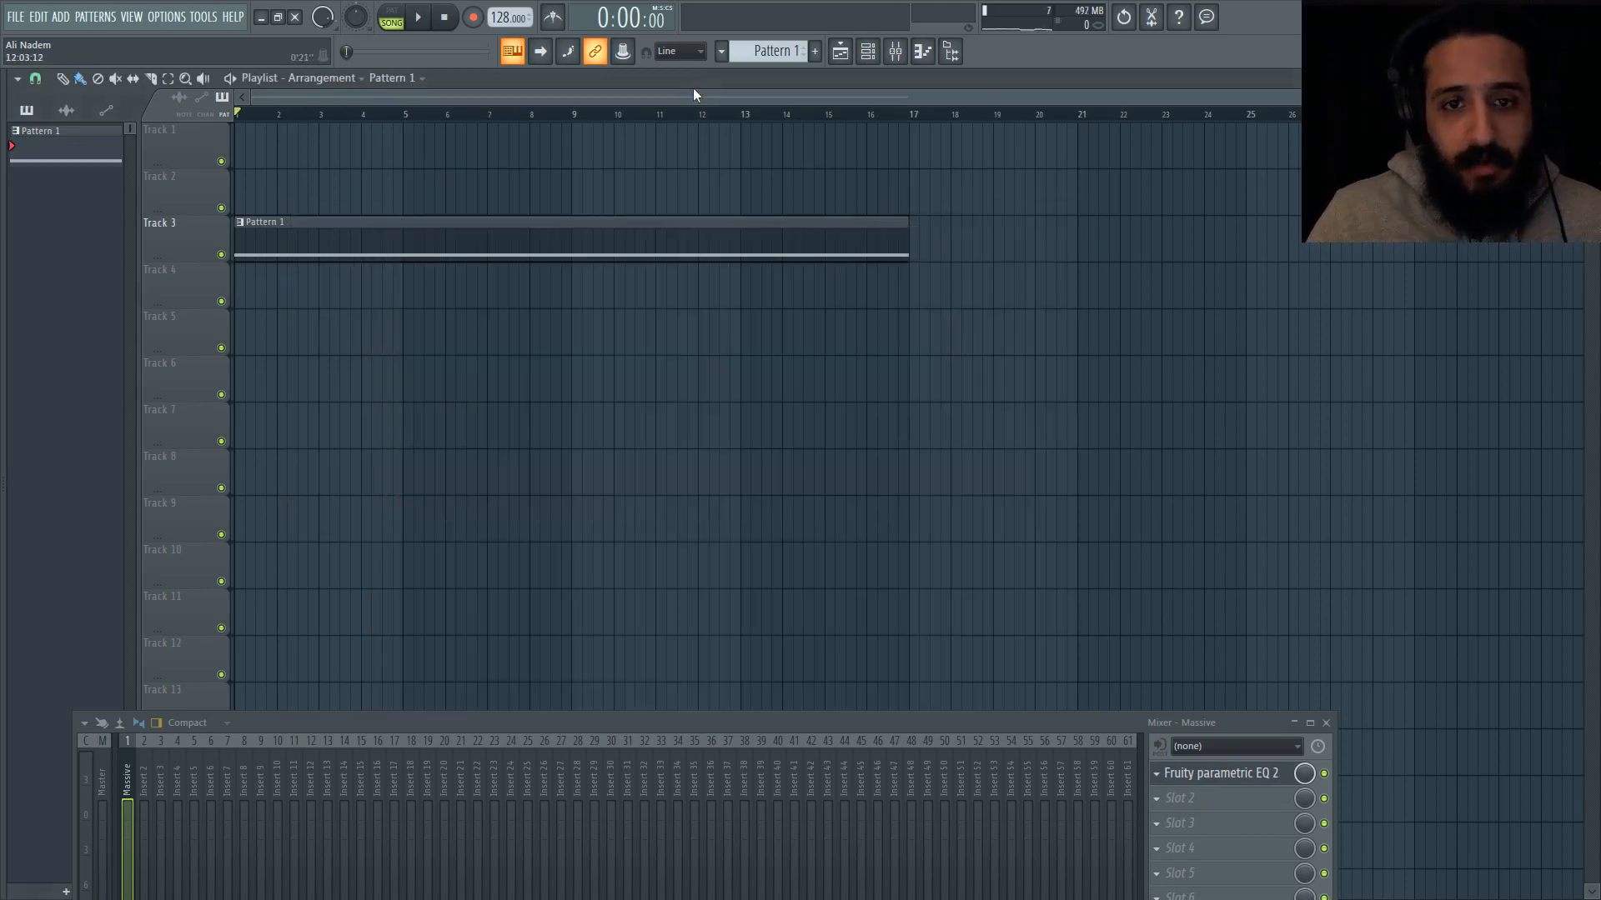
{"action": "left_click_drag", "start_coordinate": [901, 236], "coordinate": [1126, 279]}
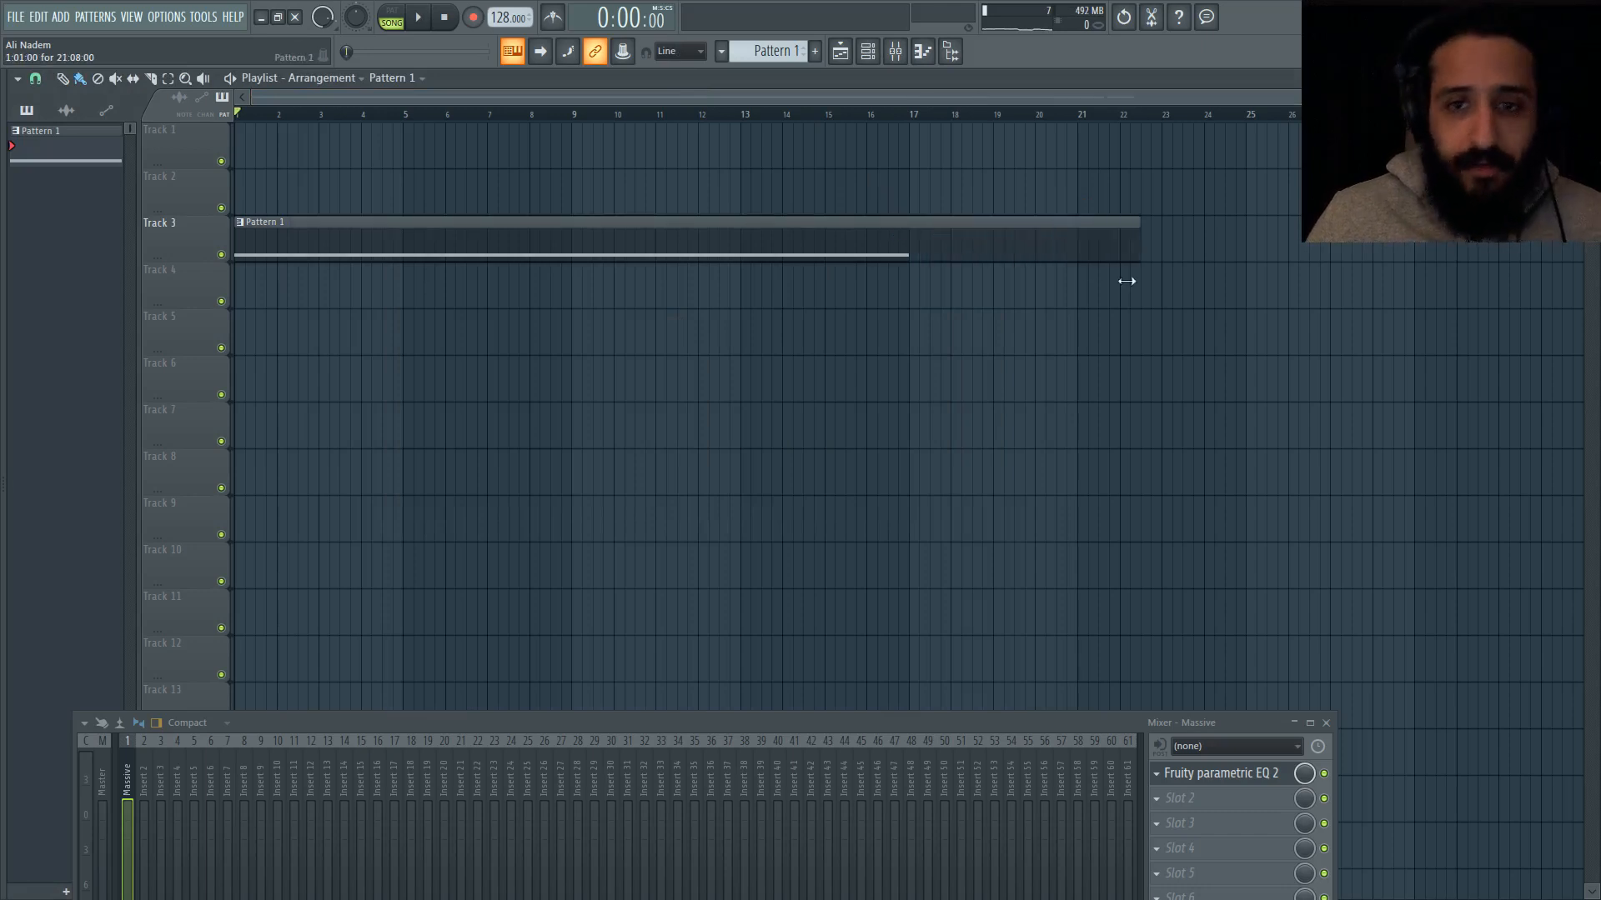
Step: Check the NOISE DEEP synth's envelope, and play the extended arrangement past the end of the notes
{"action": "left_click", "coordinate": [869, 57]}
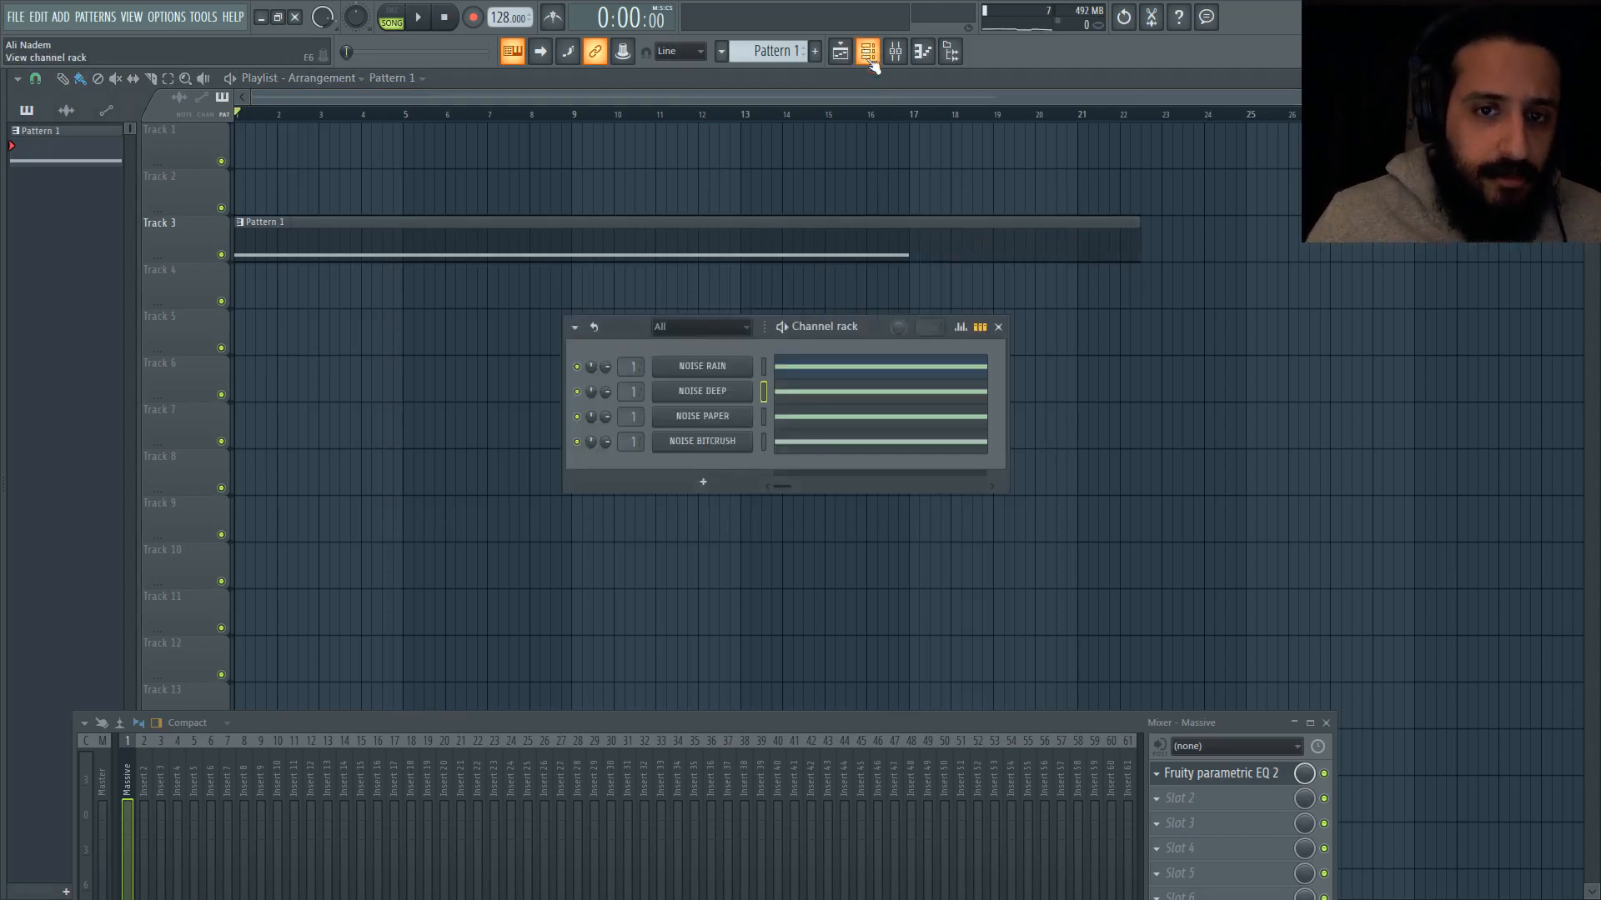
{"action": "left_click", "coordinate": [713, 390]}
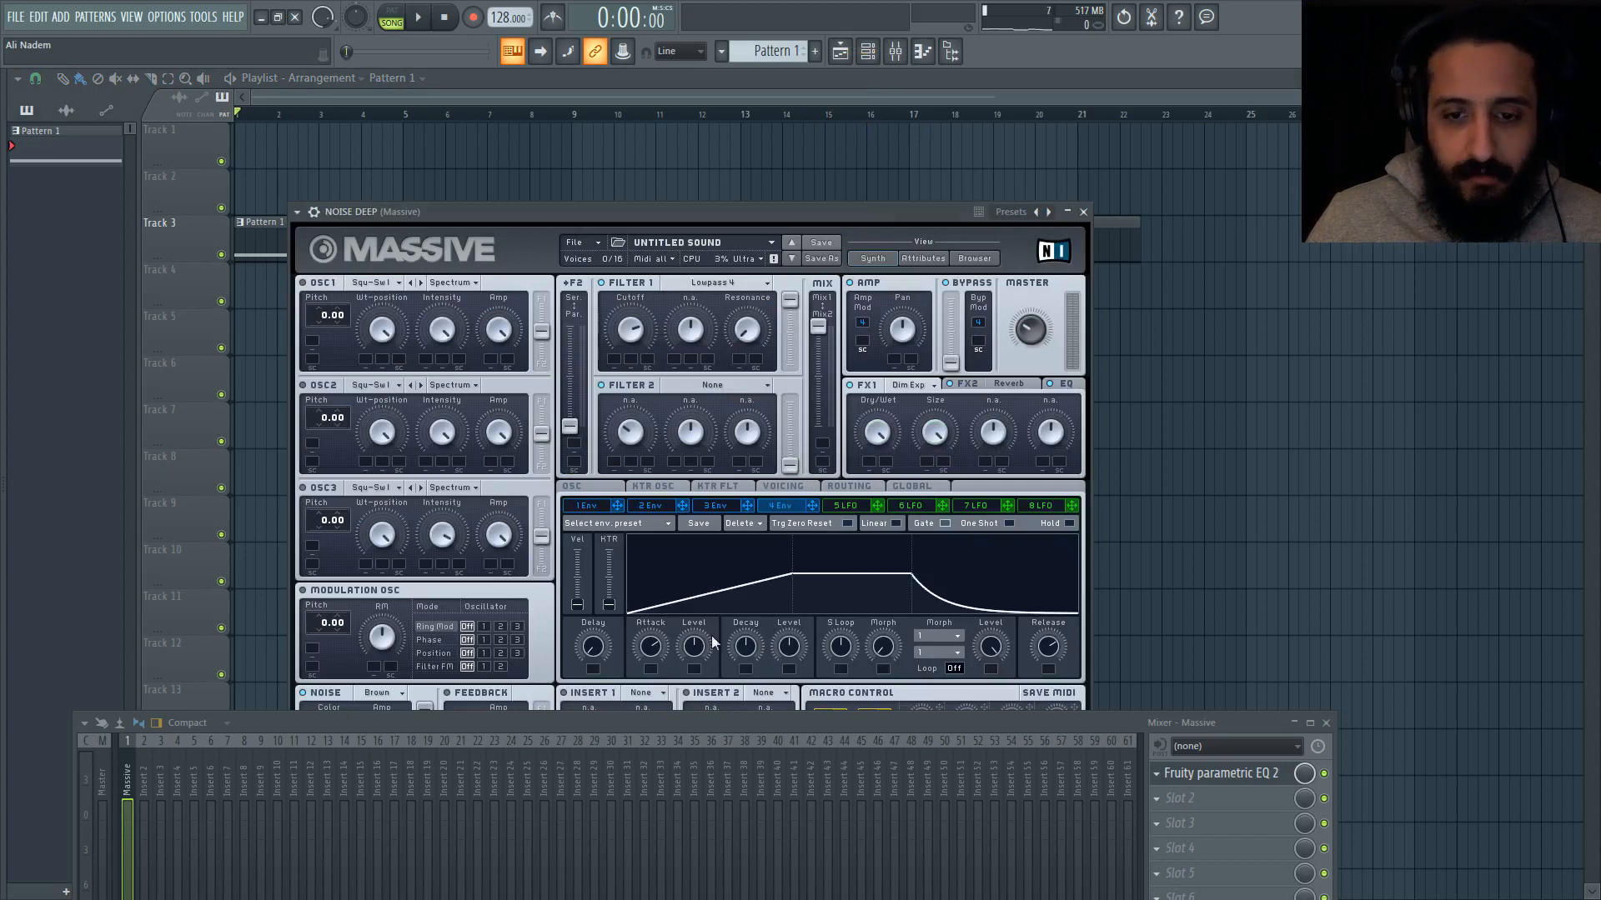
{"action": "left_click", "coordinate": [678, 93]}
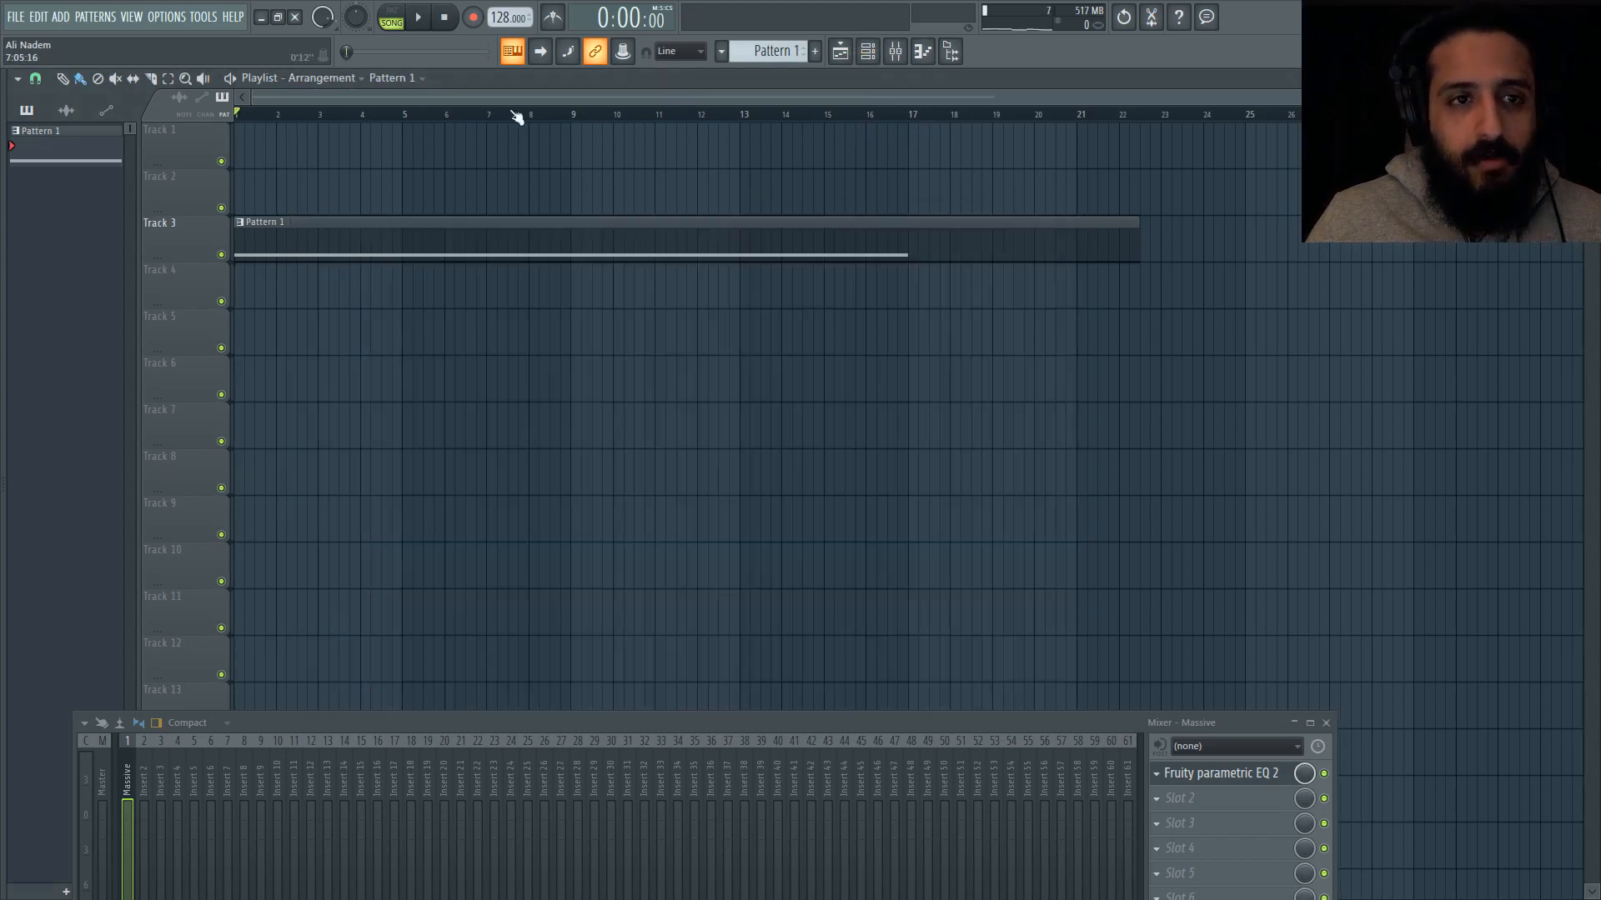
{"action": "key", "text": "space"}
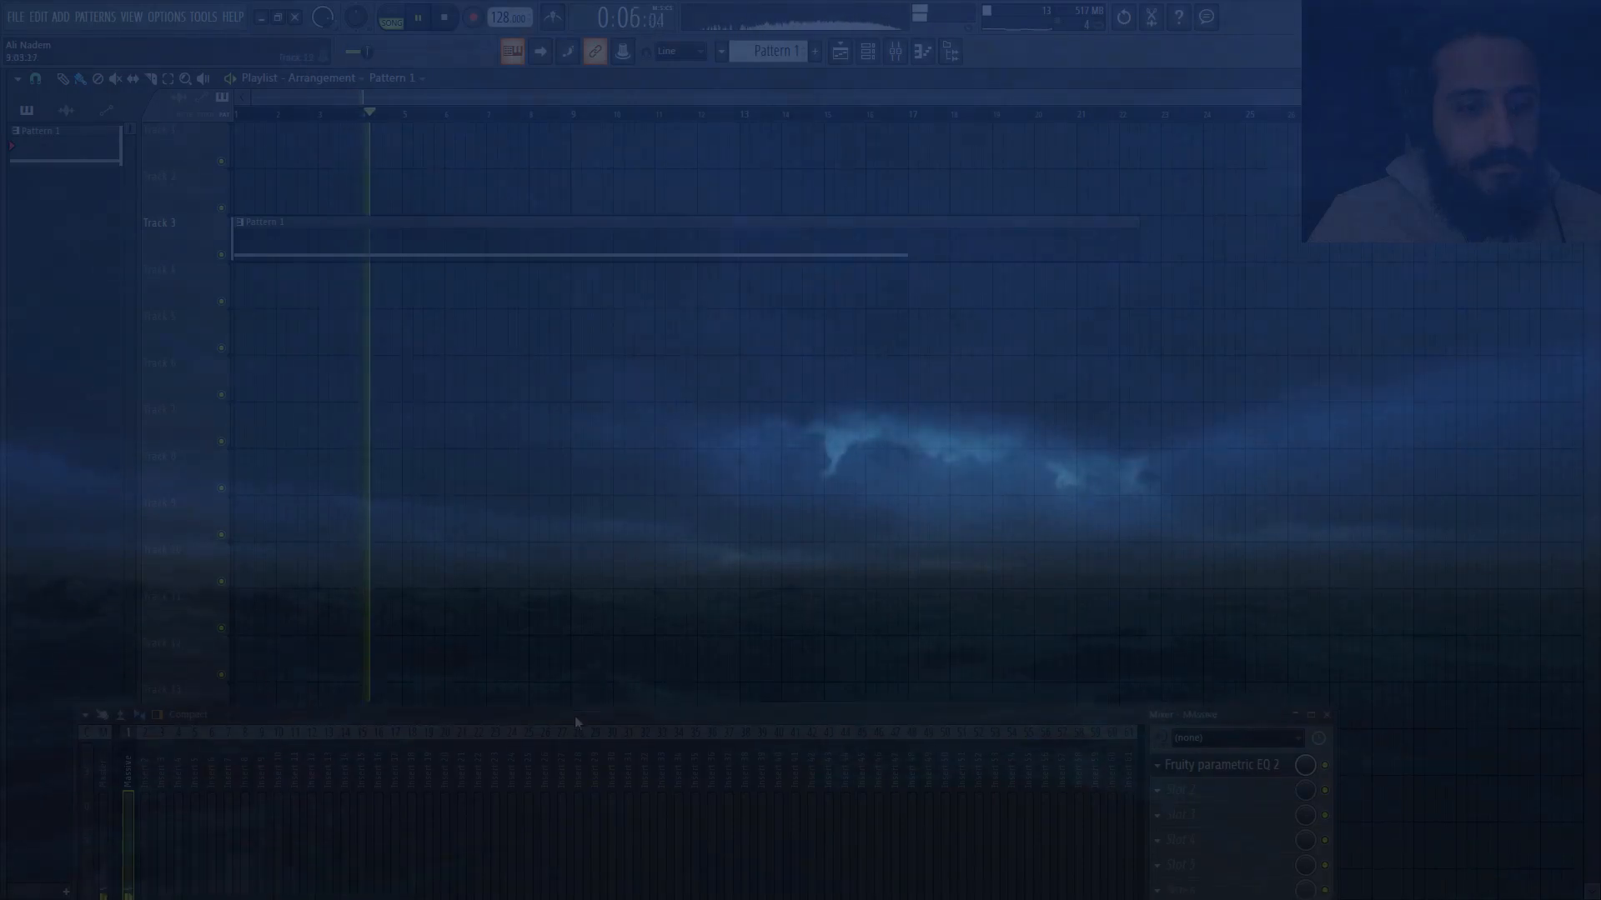
{"action": "left_click_drag", "start_coordinate": [573, 722], "coordinate": [679, 468]}
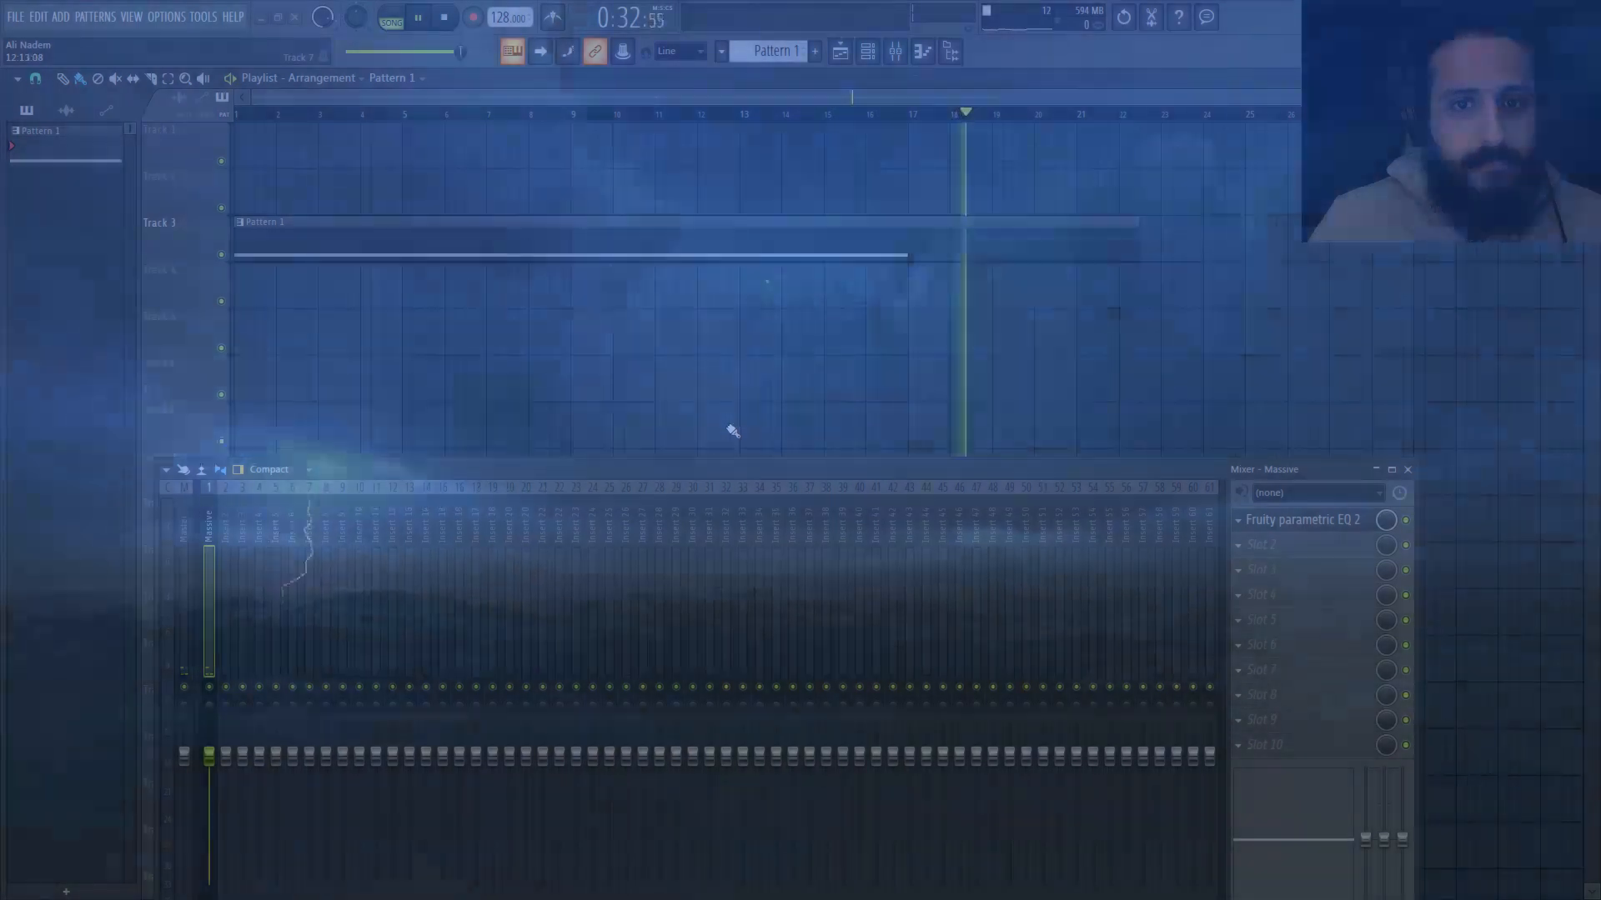
{"action": "key", "text": "space"}
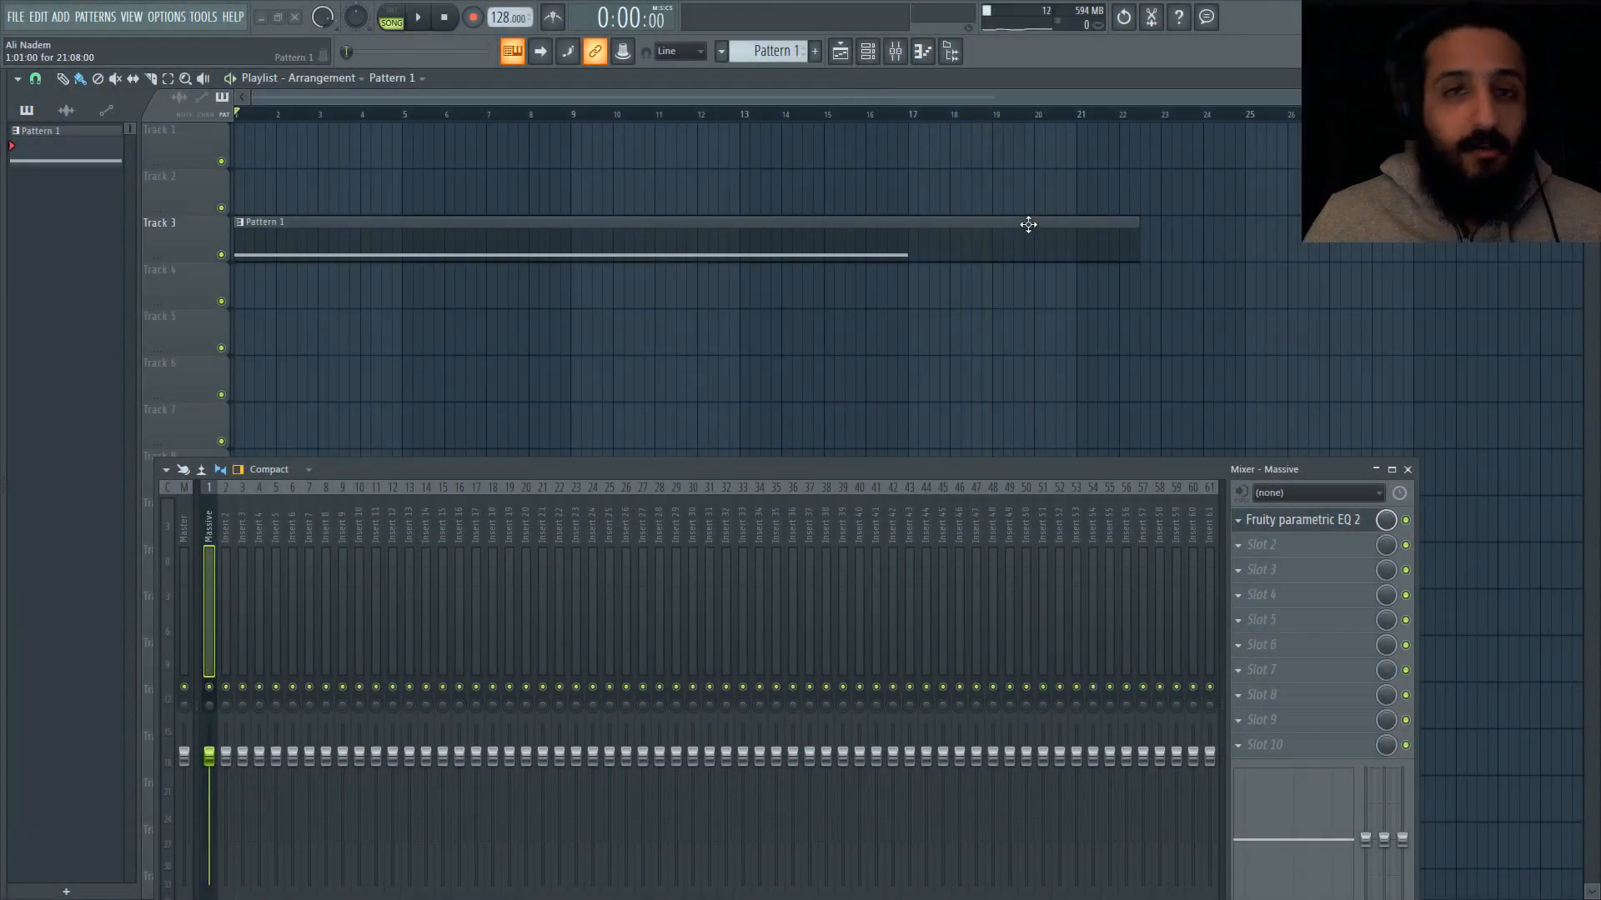